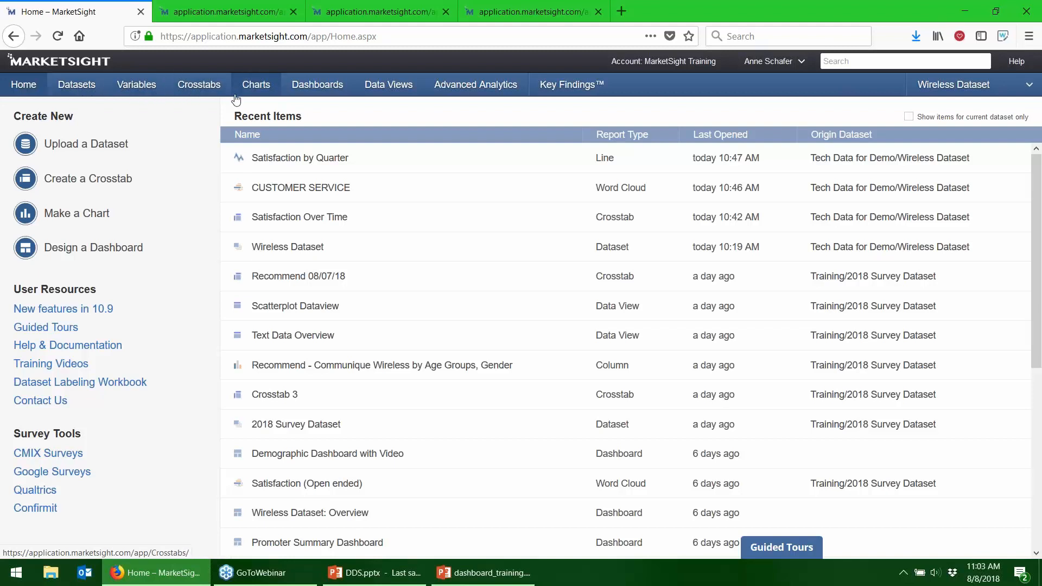
Open the list of existing dashboards
click(305, 96)
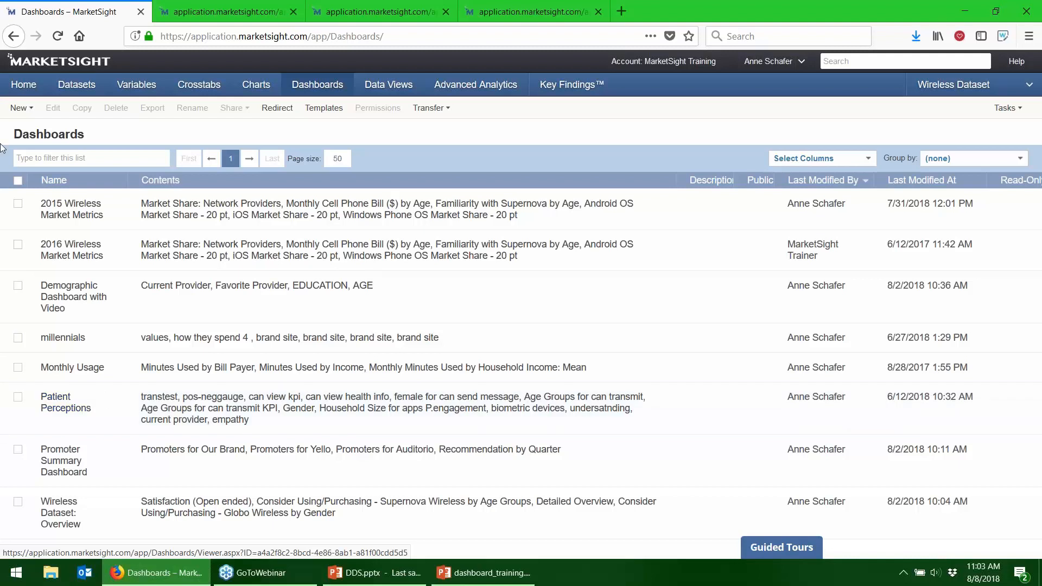
click(17, 108)
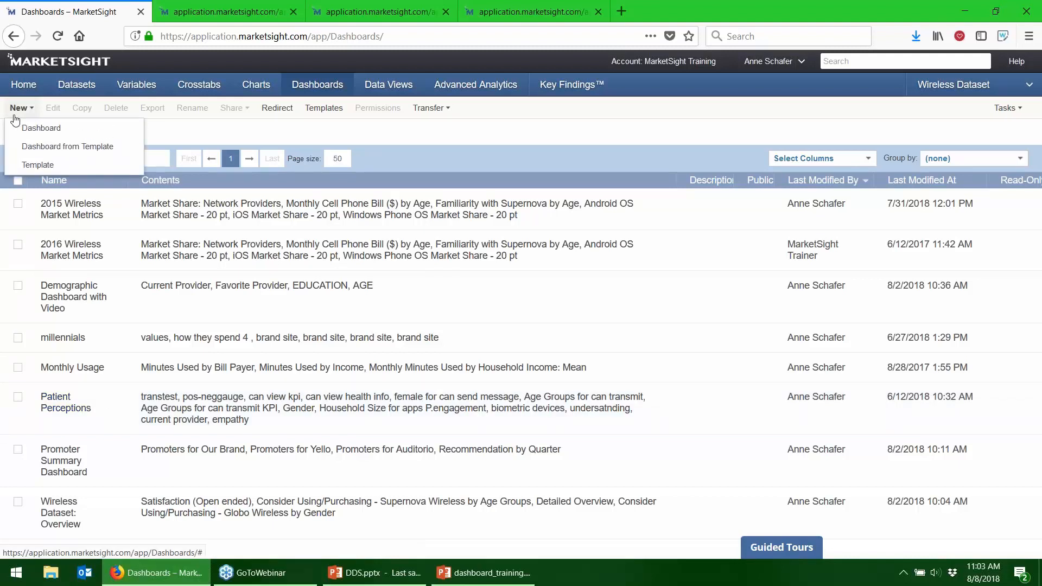
click(12, 129)
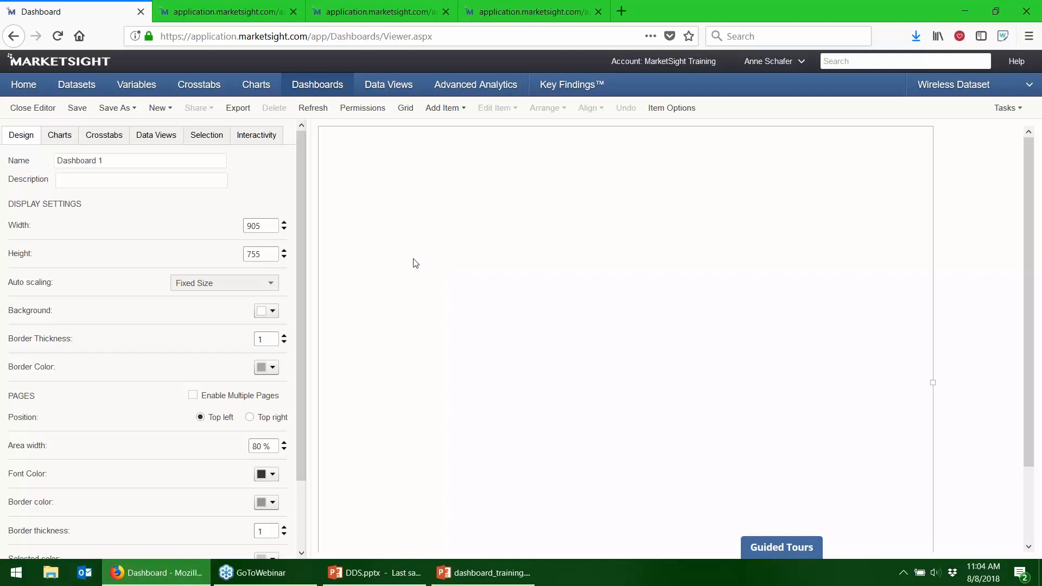
click(304, 88)
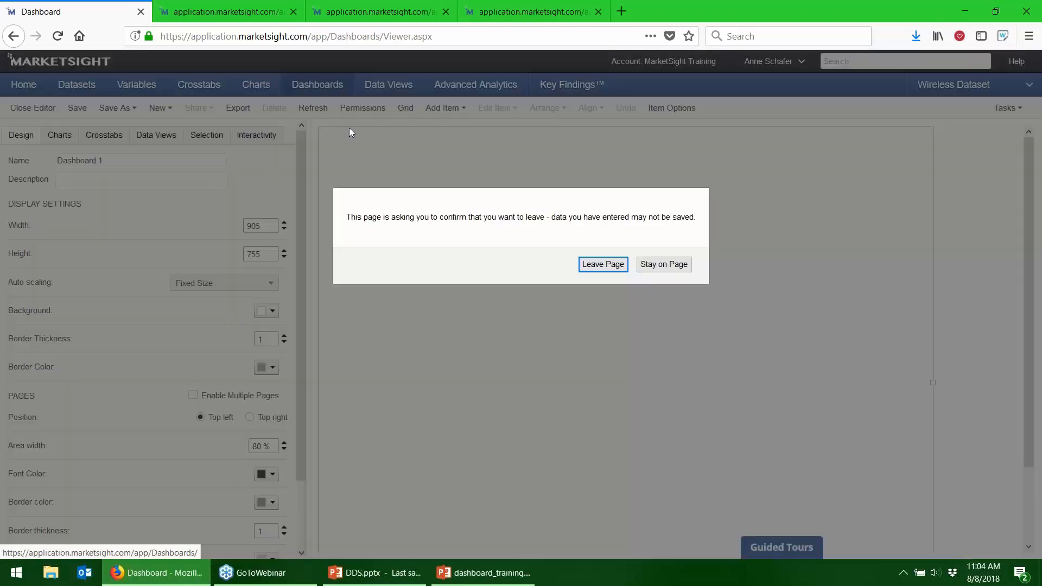
click(587, 264)
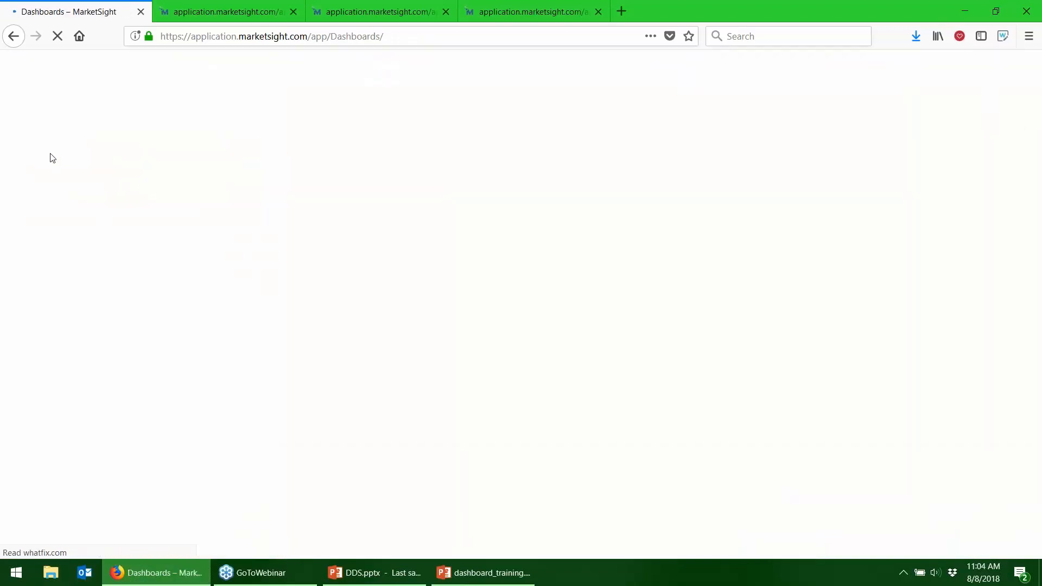
Create a new dashboard from the standard template "Grey Tonal Palette - Mobile"
mouse_move(21, 108)
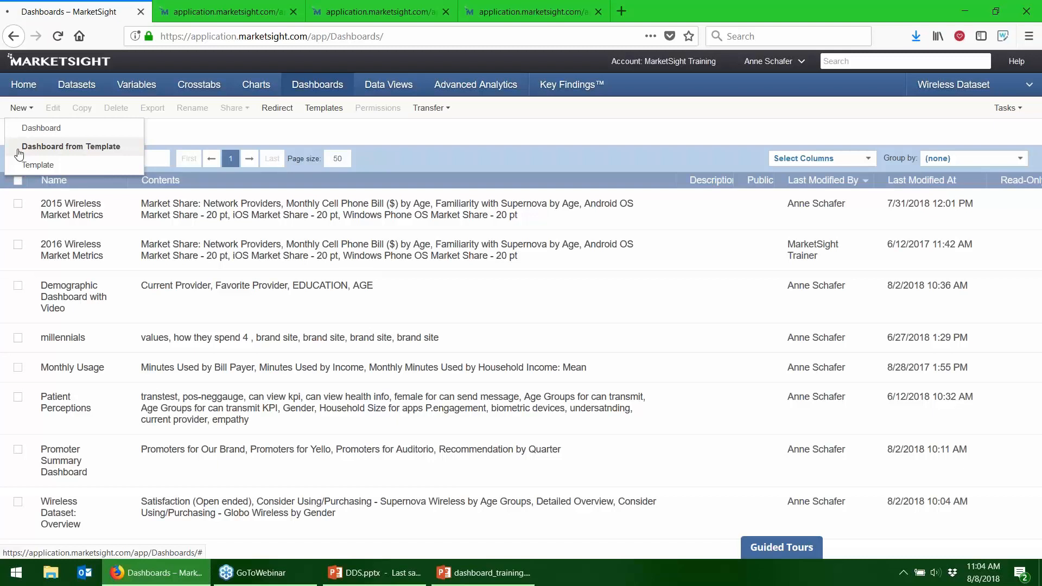
click(19, 154)
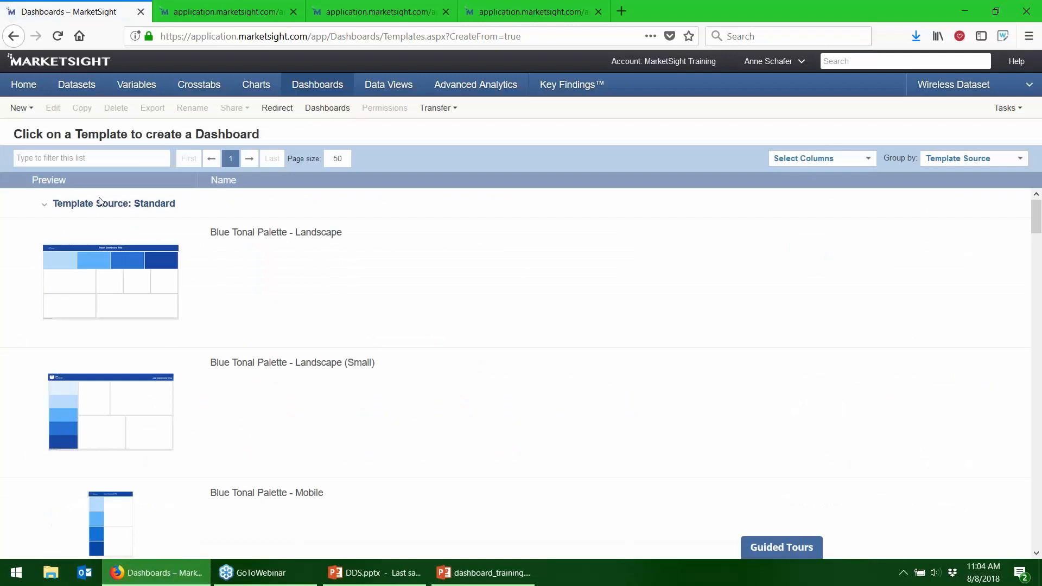
scroll(264, 374, down, 3)
scroll(265, 377, down, 8)
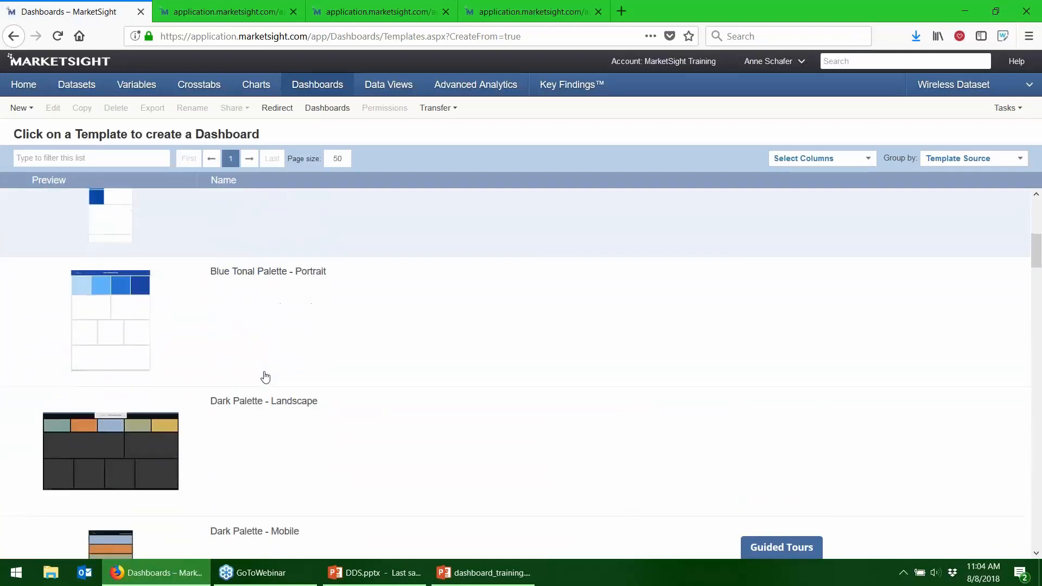
scroll(266, 377, down, 8)
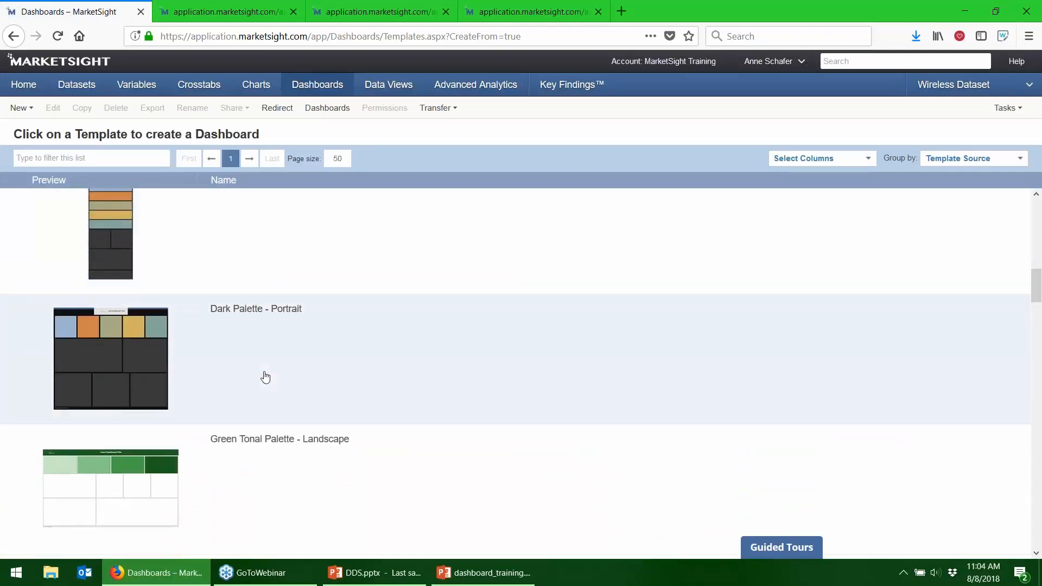
scroll(265, 377, down, 8)
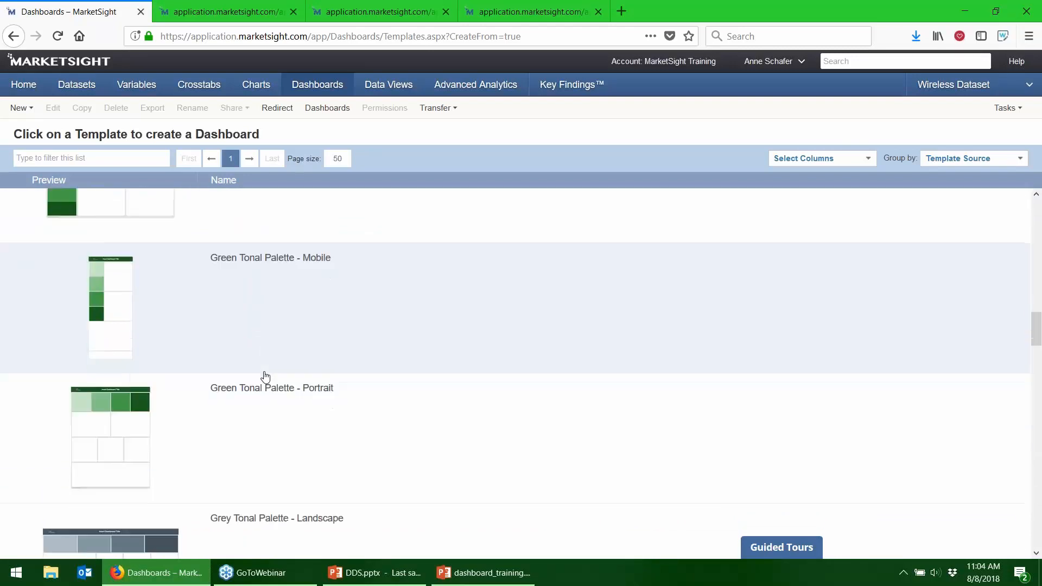
scroll(266, 377, down, 8)
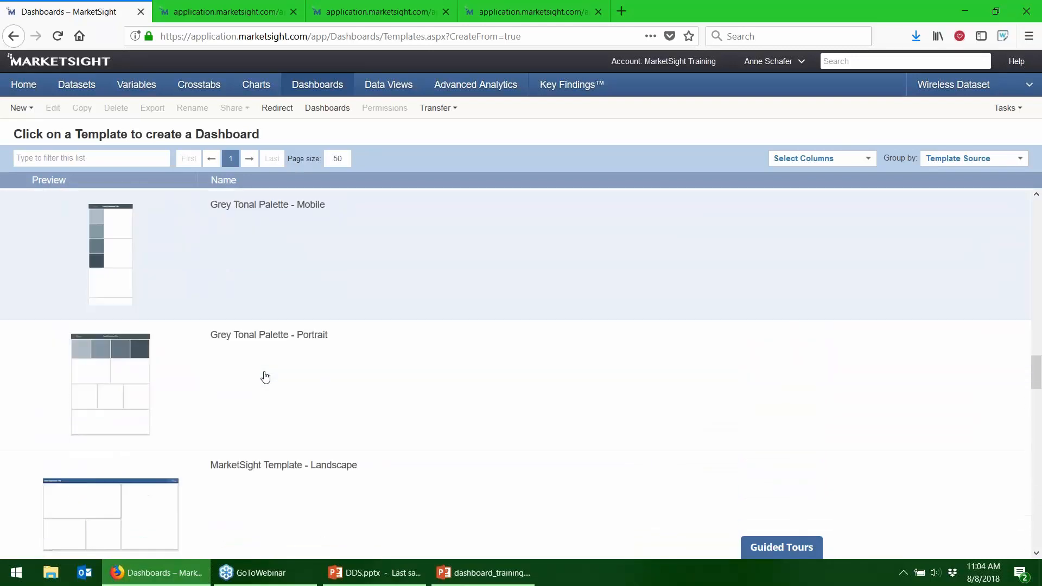
scroll(265, 377, down, 9)
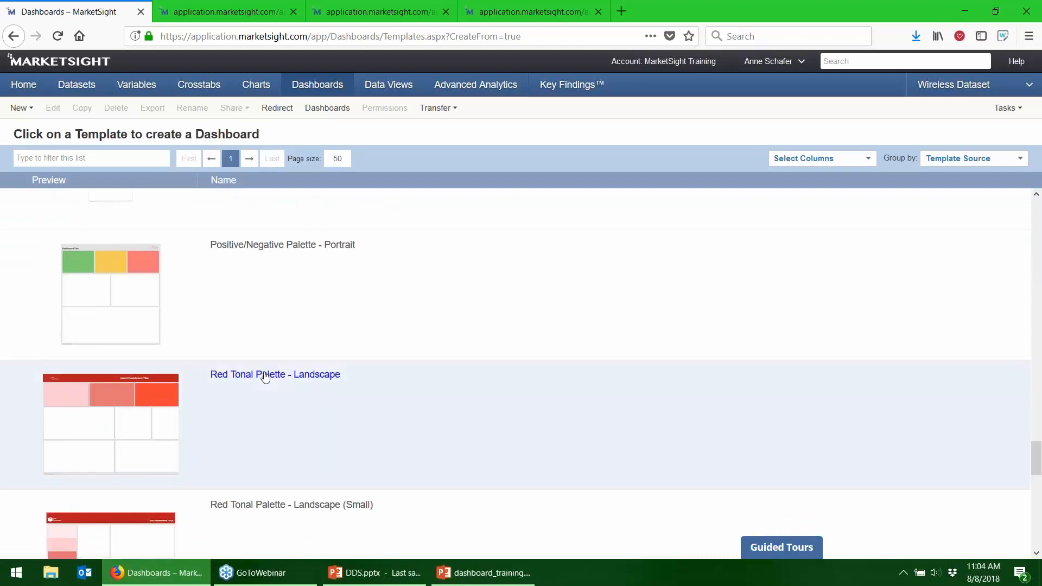
scroll(265, 376, up, 6)
scroll(265, 378, up, 5)
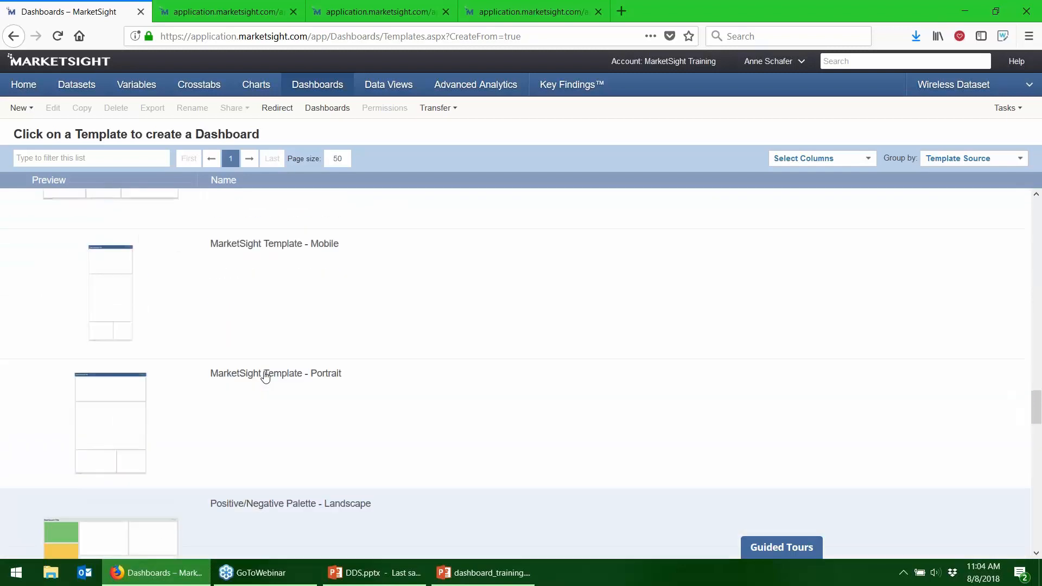
scroll(265, 377, up, 5)
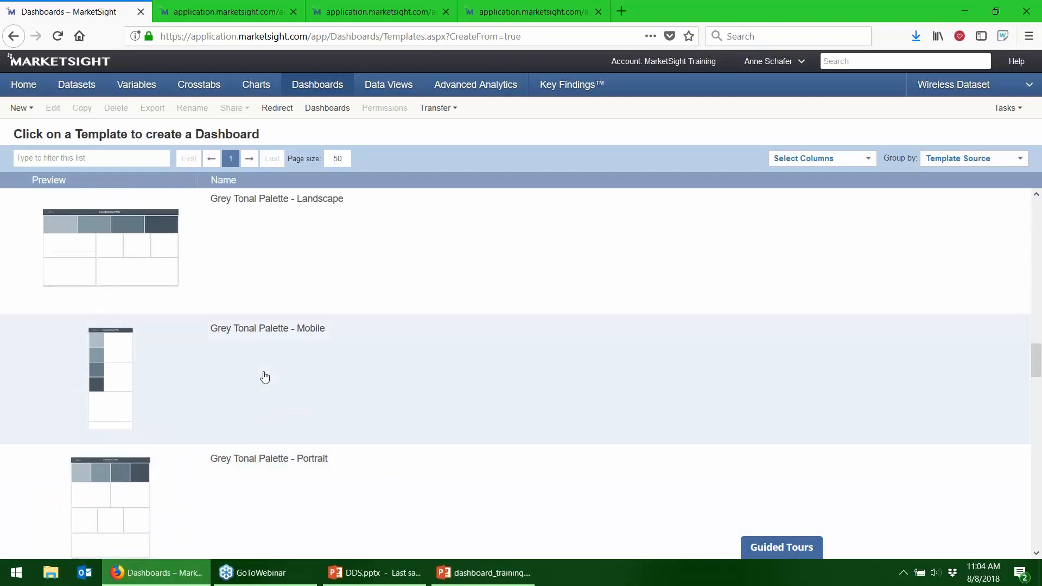
click(265, 377)
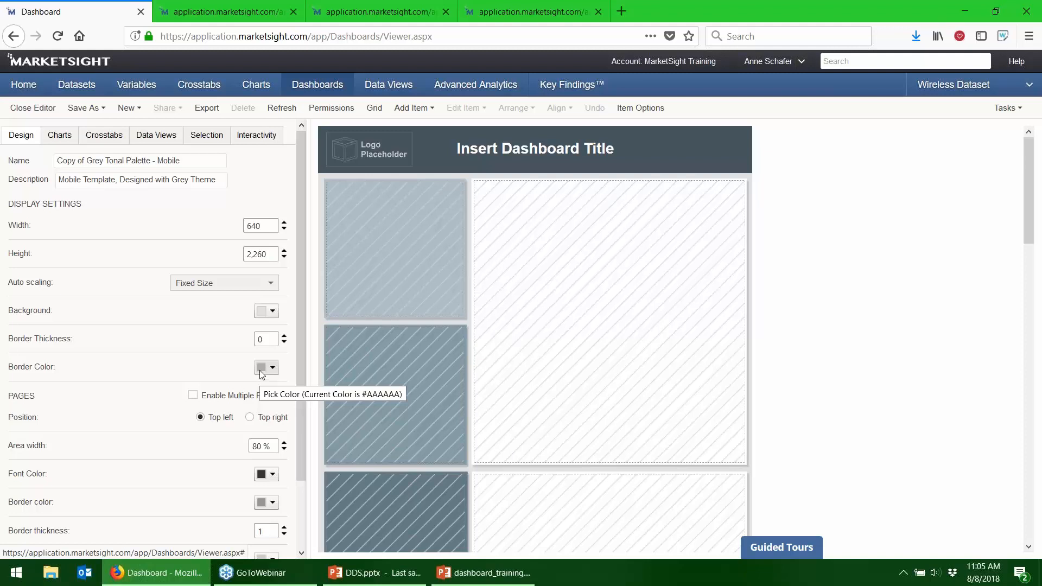
Examine the template's chart placeholders, logo placeholder and editable title text without changing them
click(395, 247)
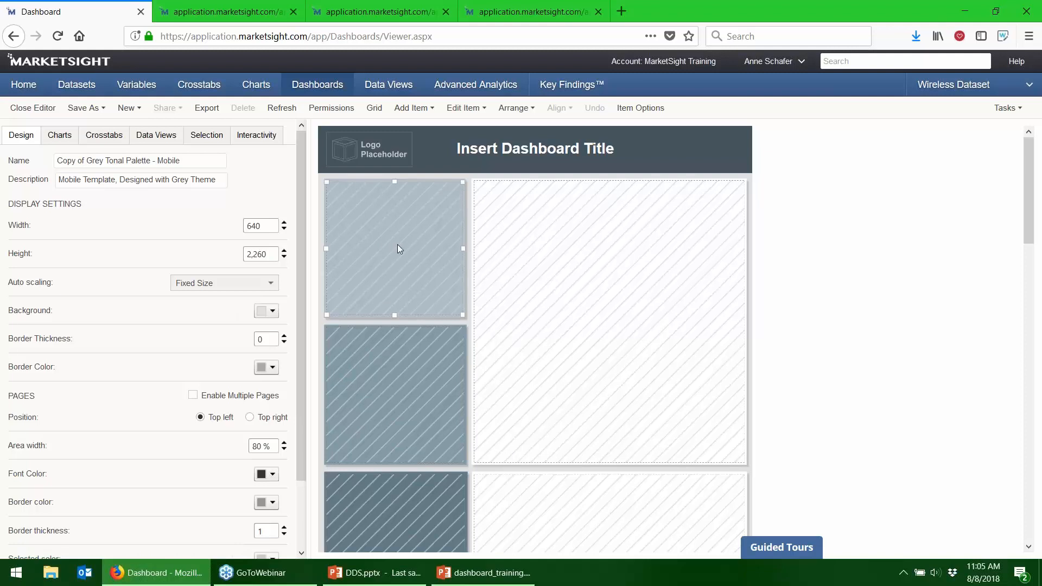
click(603, 245)
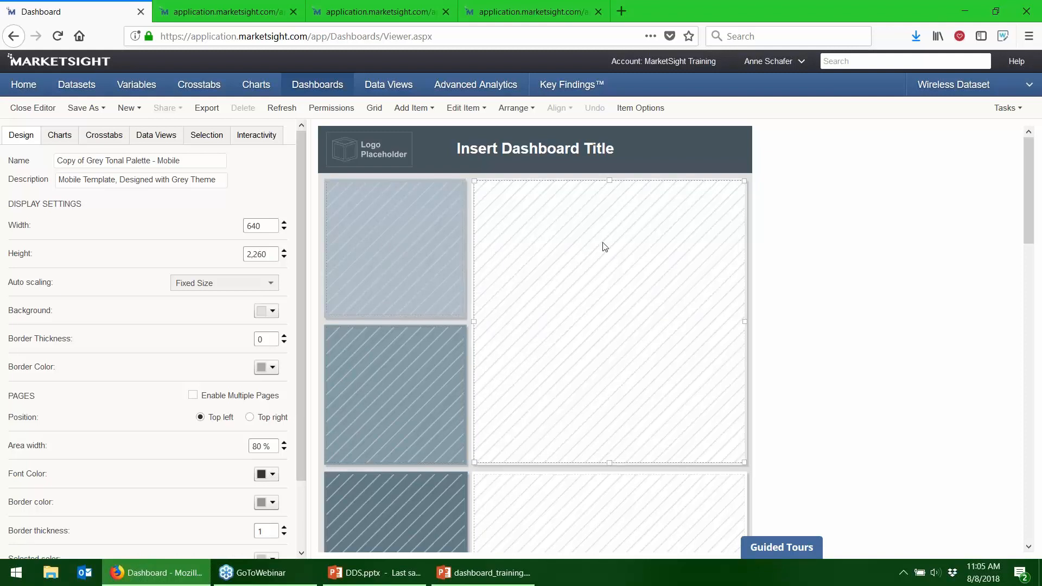
click(344, 378)
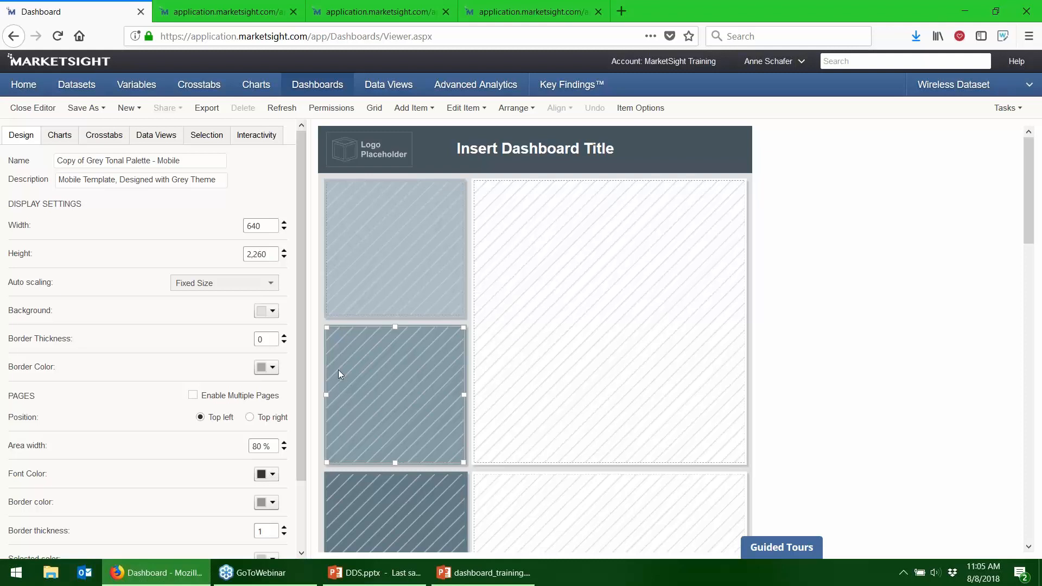
click(377, 165)
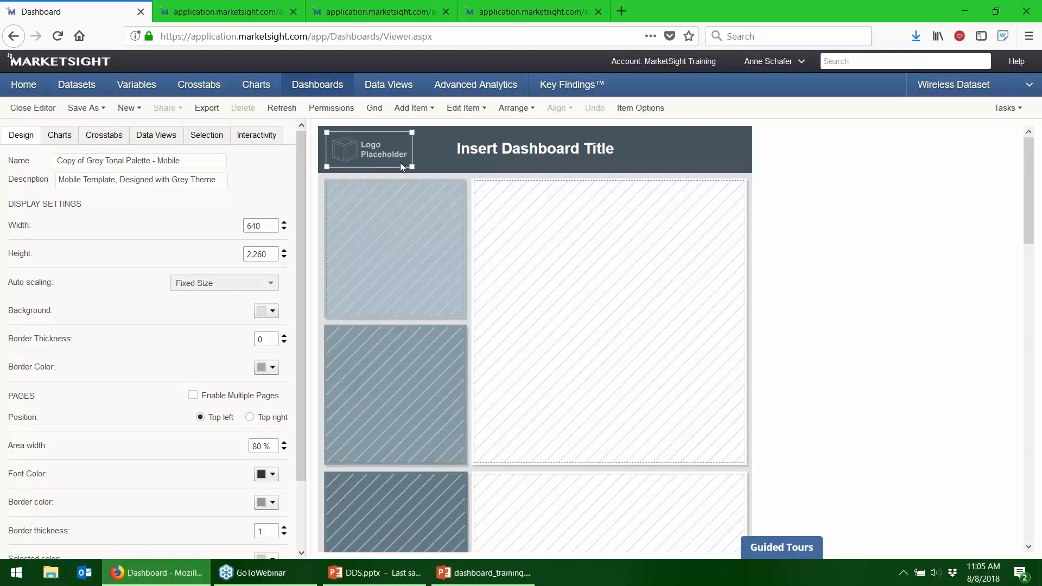
double_click(556, 143)
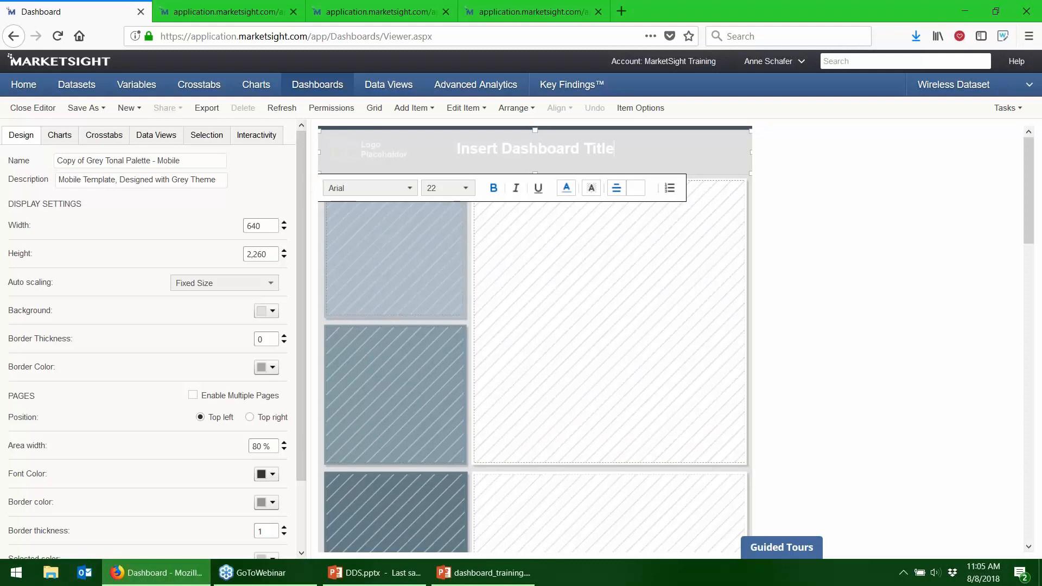
click(785, 211)
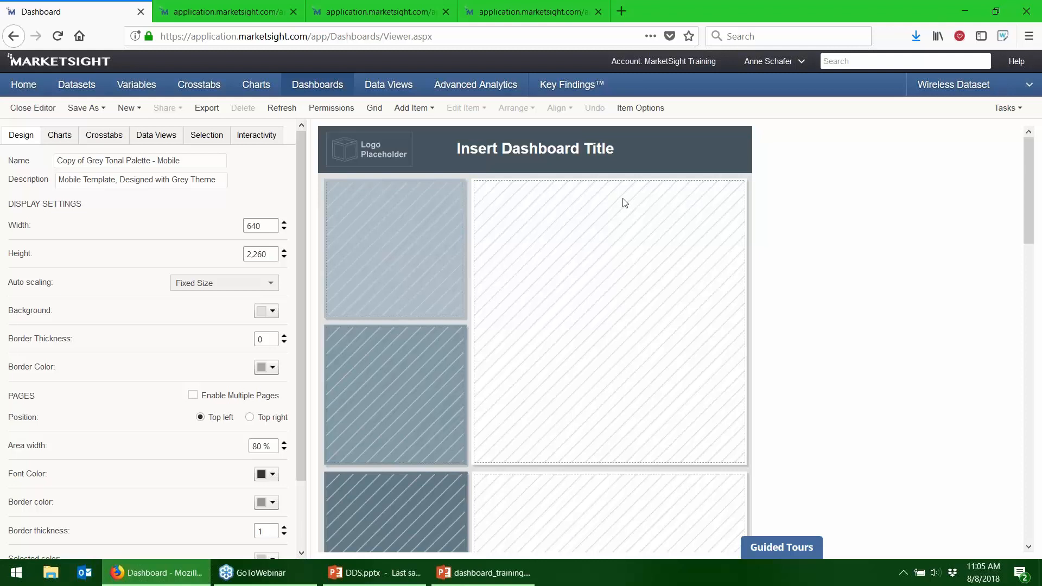
Delete the logo placeholder and narrow the title text box so it occupies only the right-hand part of the header
click(367, 156)
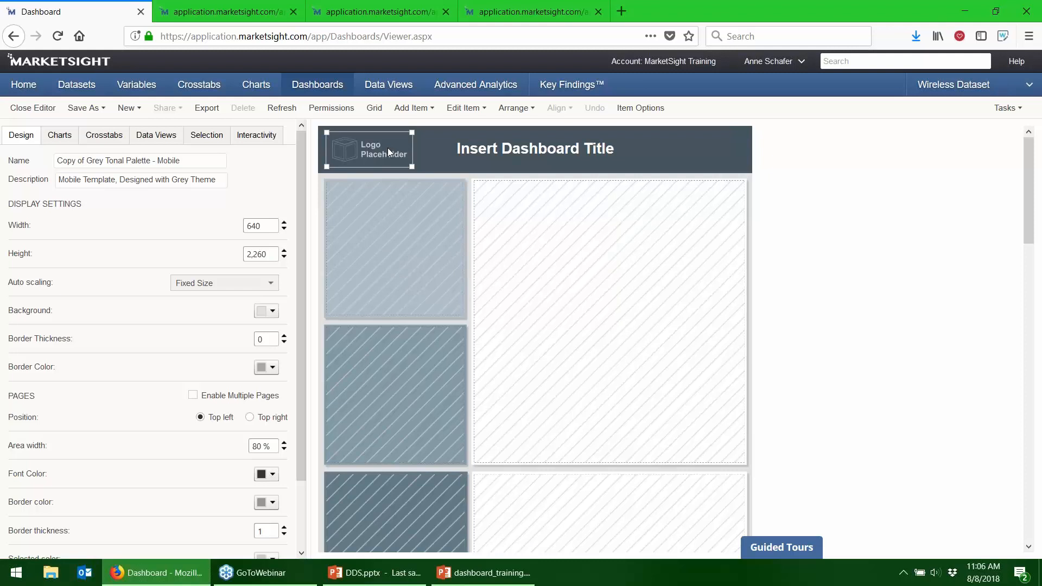
key(Delete)
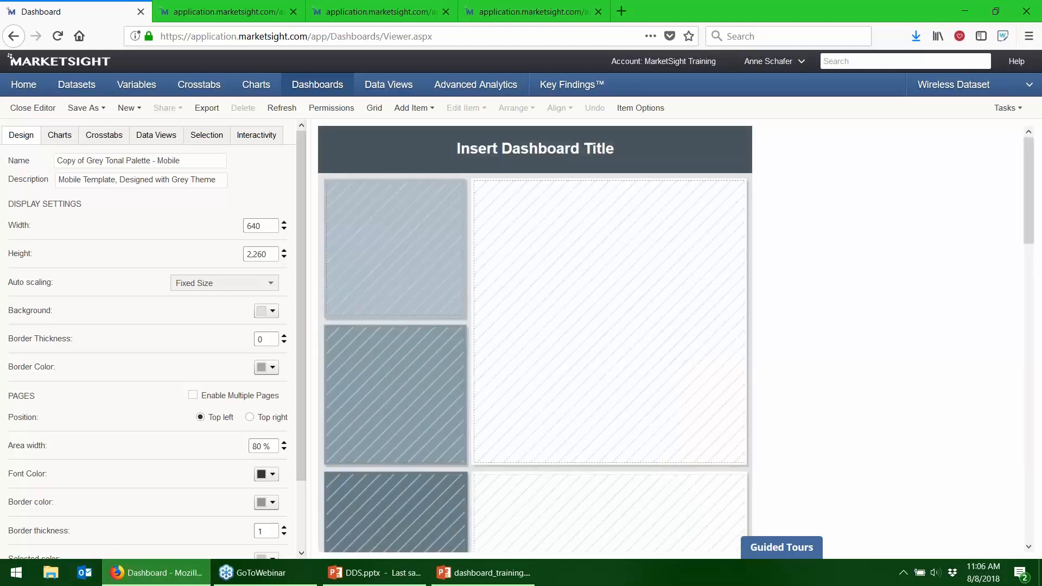
click(381, 148)
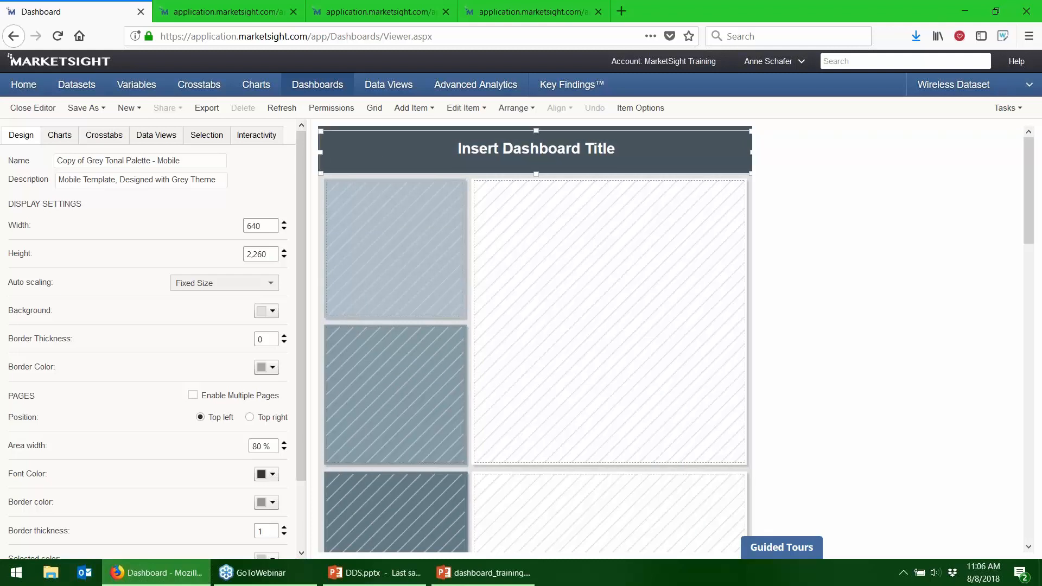
drag(319, 152, 557, 158)
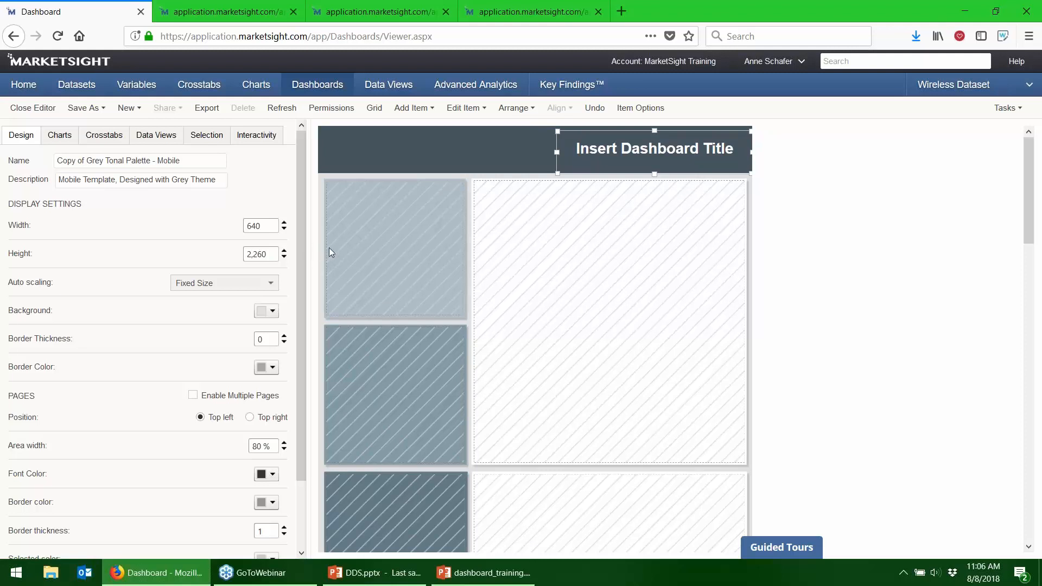
Select the light grey block's placeholder together with its background image and nudge both slightly to the right
click(372, 251)
click(389, 340)
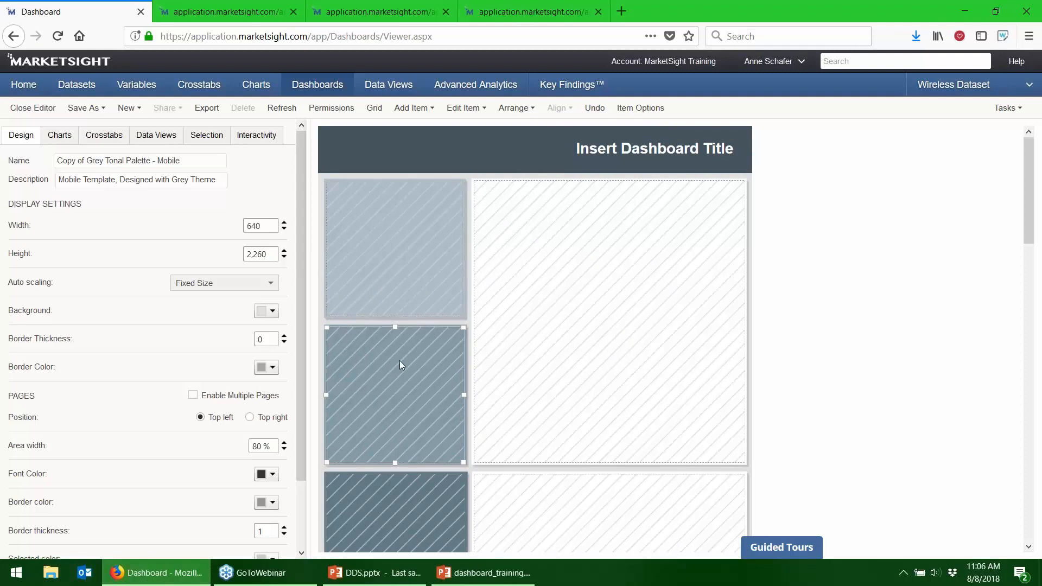
click(467, 300)
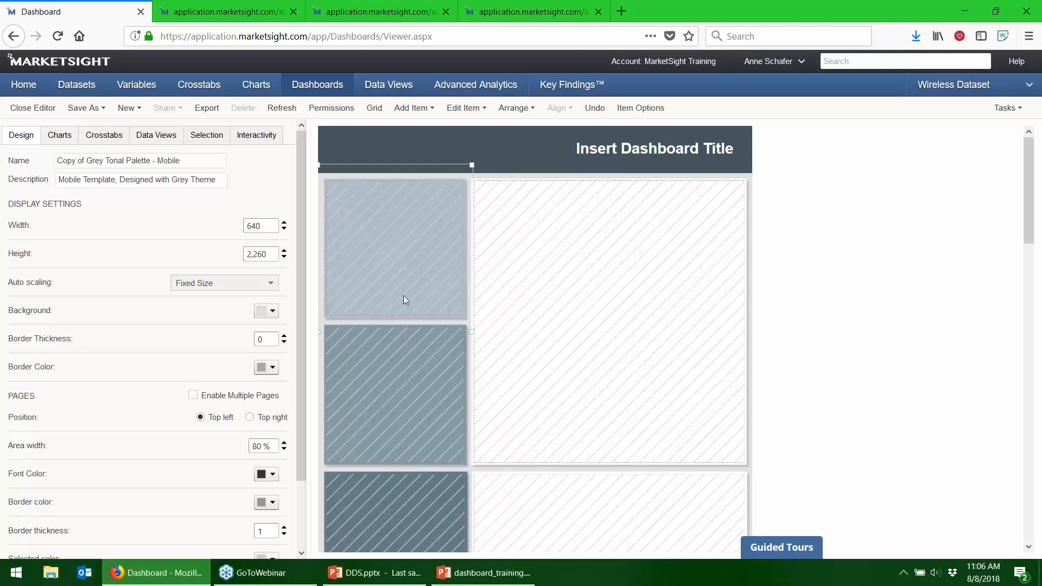
click(415, 252)
drag(413, 252, 398, 258)
key(Right)
key(Right)
key(Right)
key(Right)
key(Right)
key(Right)
key(Right)
key(Right)
key(Right)
key(Right)
key(Right)
key(Right)
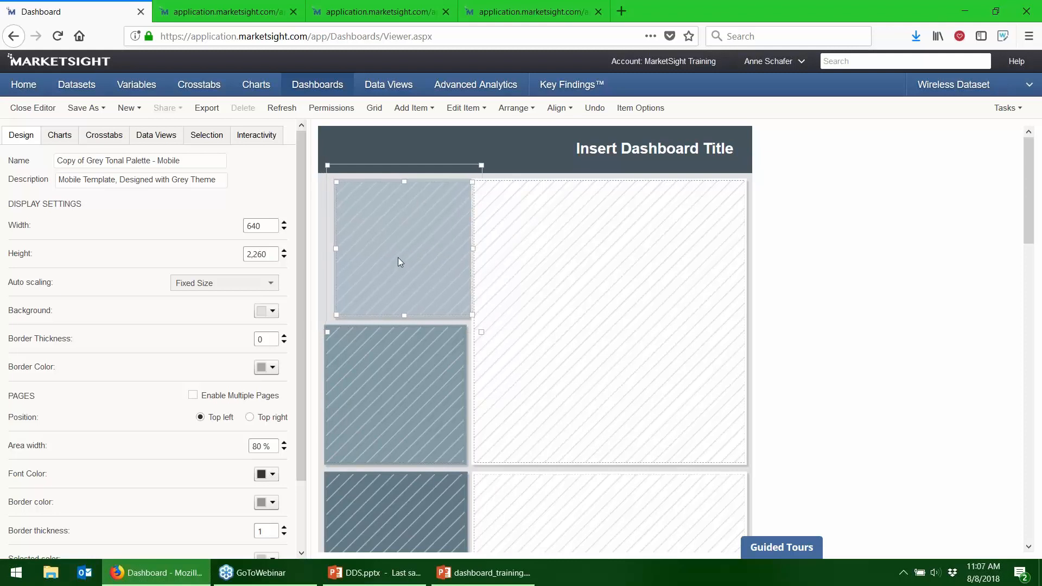
Move the light grey and medium grey blocks with their background images onto the right side of the large white block
drag(399, 260, 669, 260)
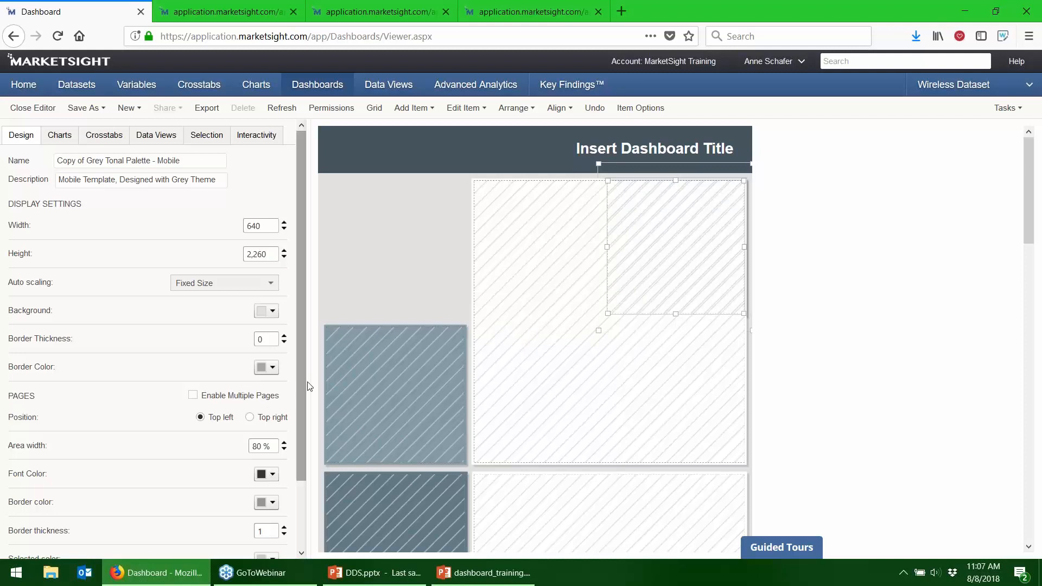
click(410, 364)
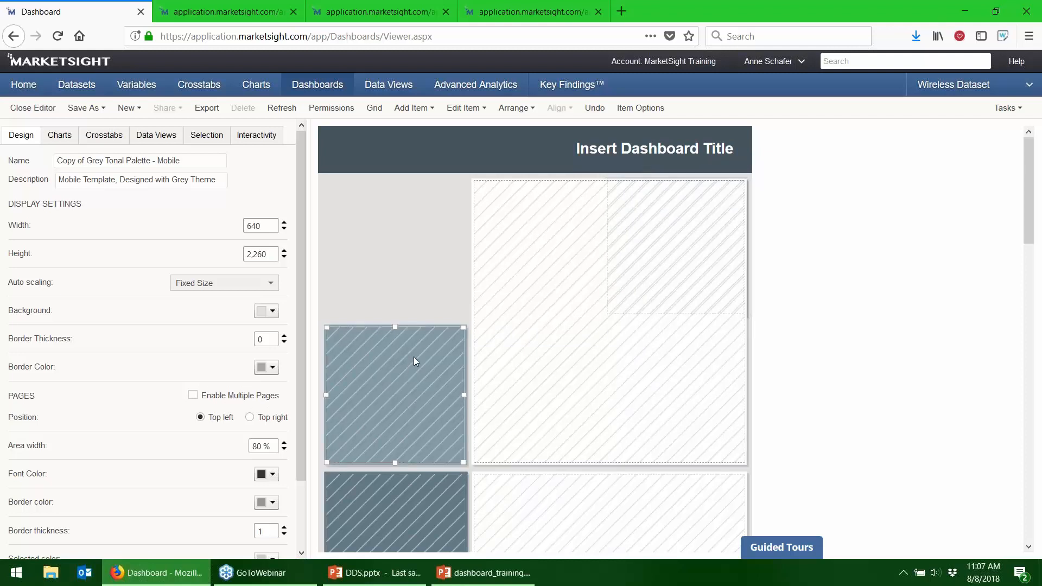
ctrl+click(419, 325)
drag(373, 388, 645, 387)
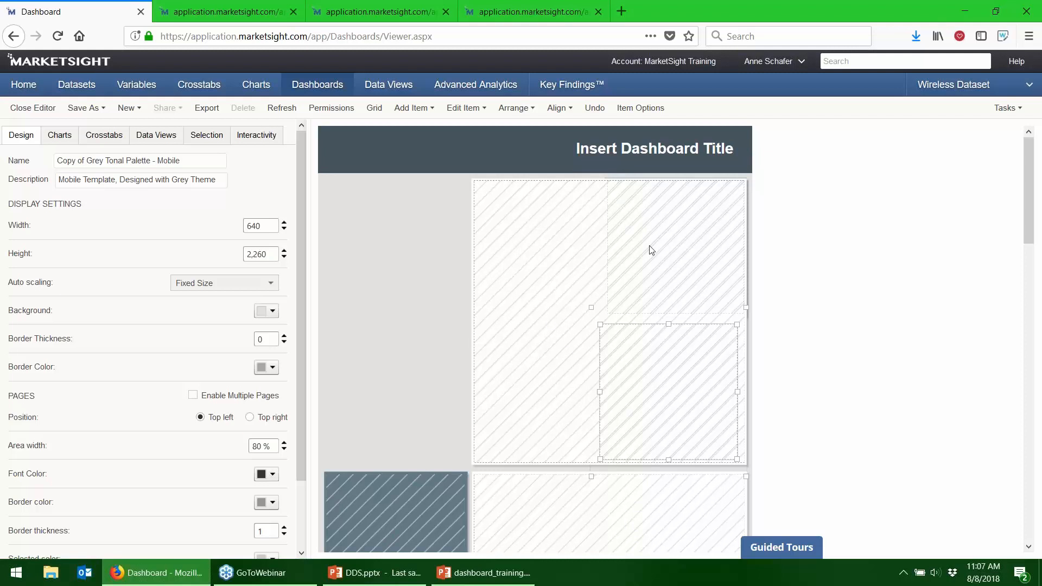
click(802, 227)
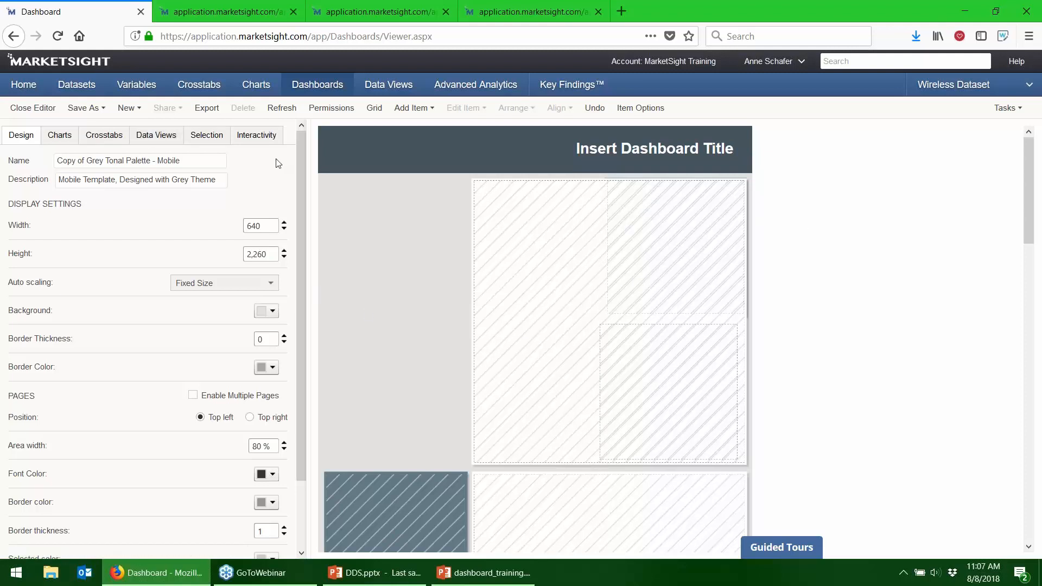
Open the dashboard's item selection list and hide Placeholder 18, the large white block's placeholder
click(216, 144)
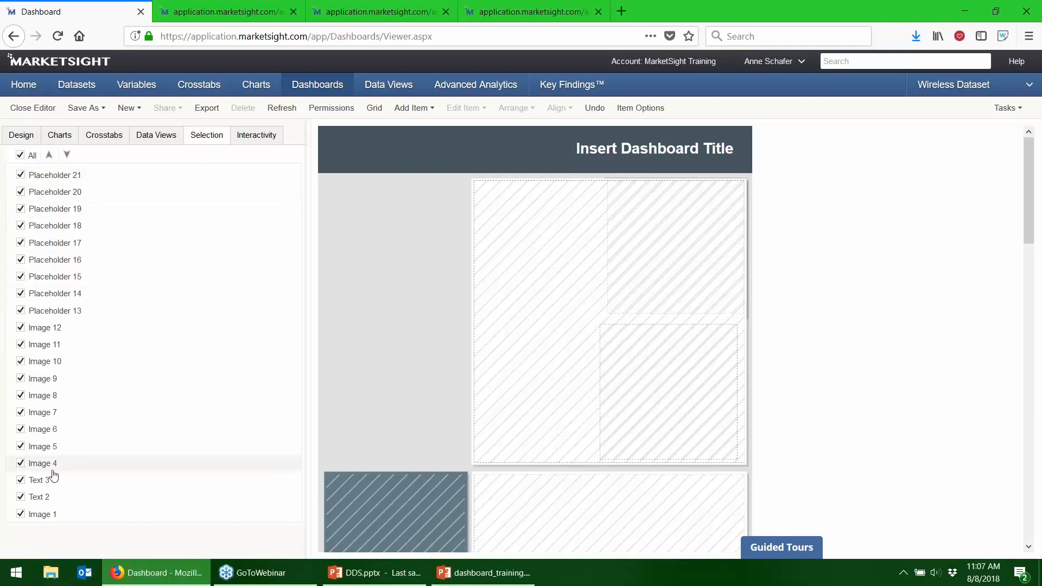
click(55, 226)
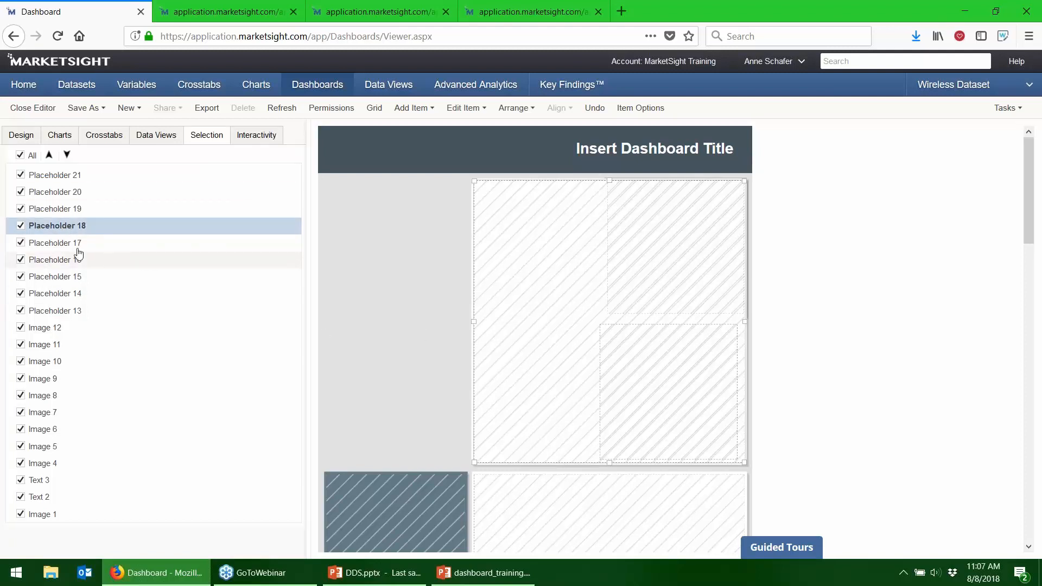
click(21, 227)
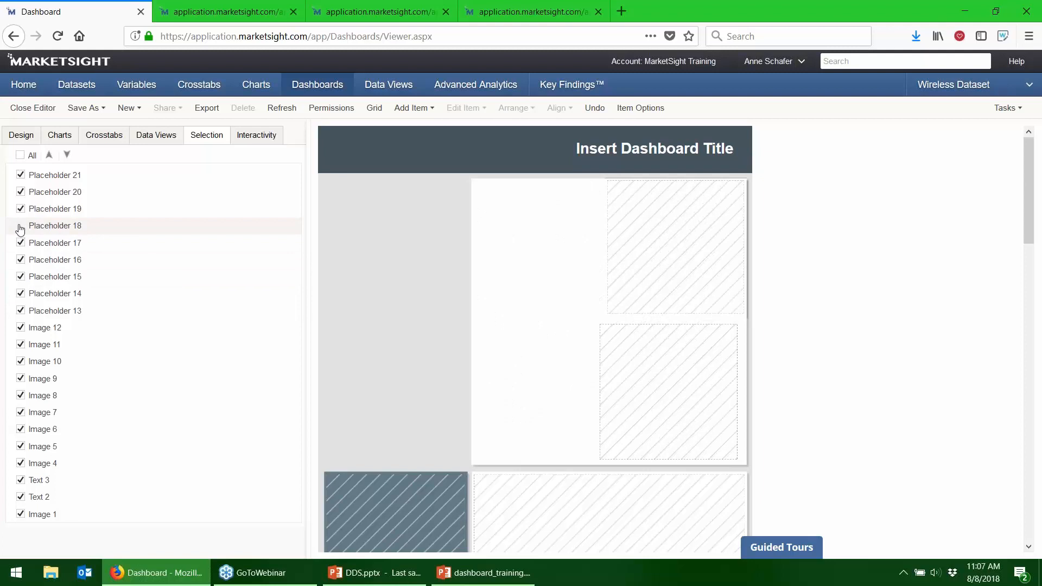
Show Placeholder 18 again and check Images 12, 11 and 10 in the item list to identify the large white block's items
click(20, 227)
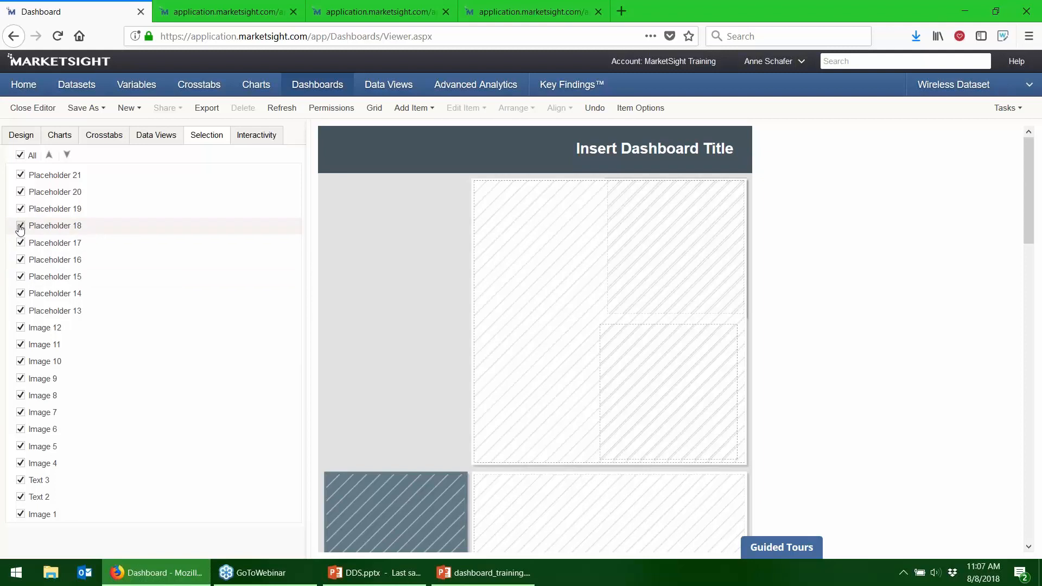
click(20, 328)
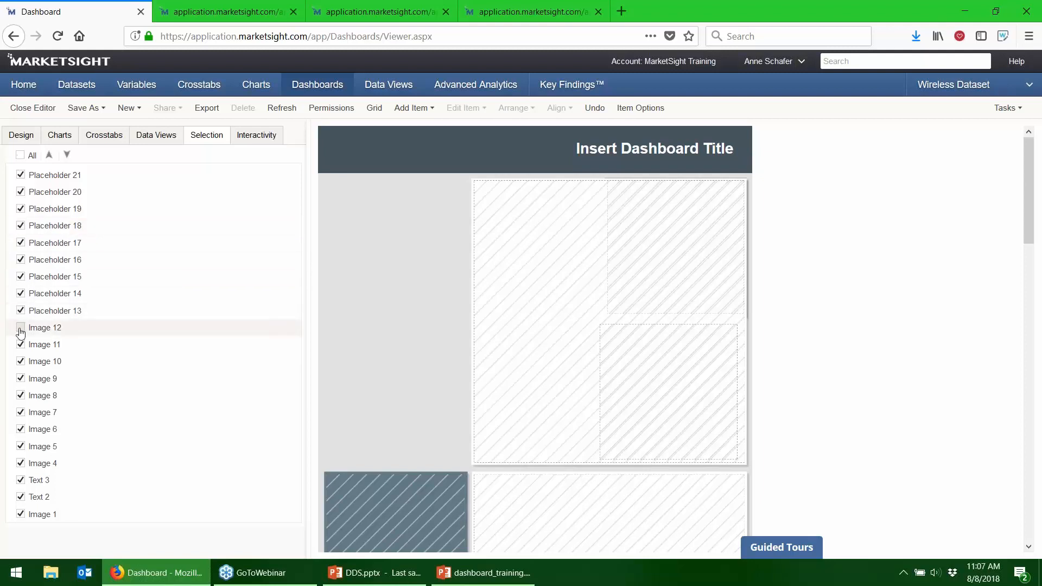
click(22, 345)
click(23, 362)
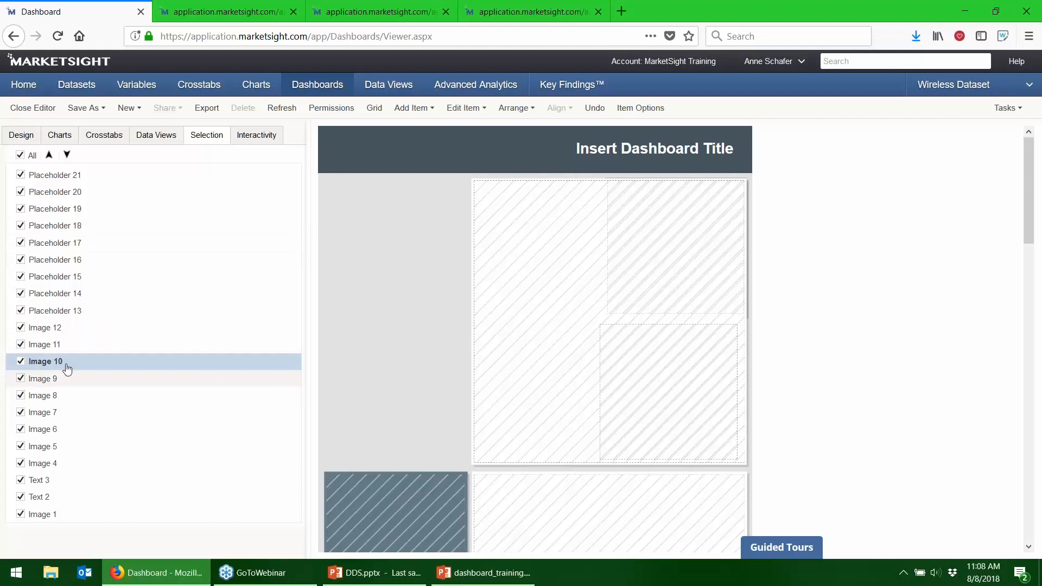
click(44, 345)
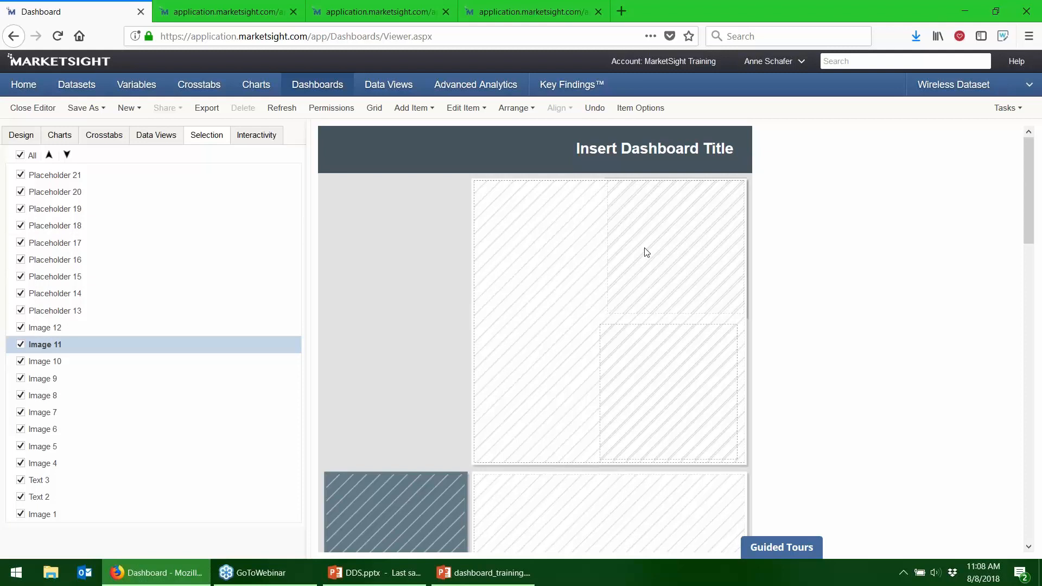
click(521, 213)
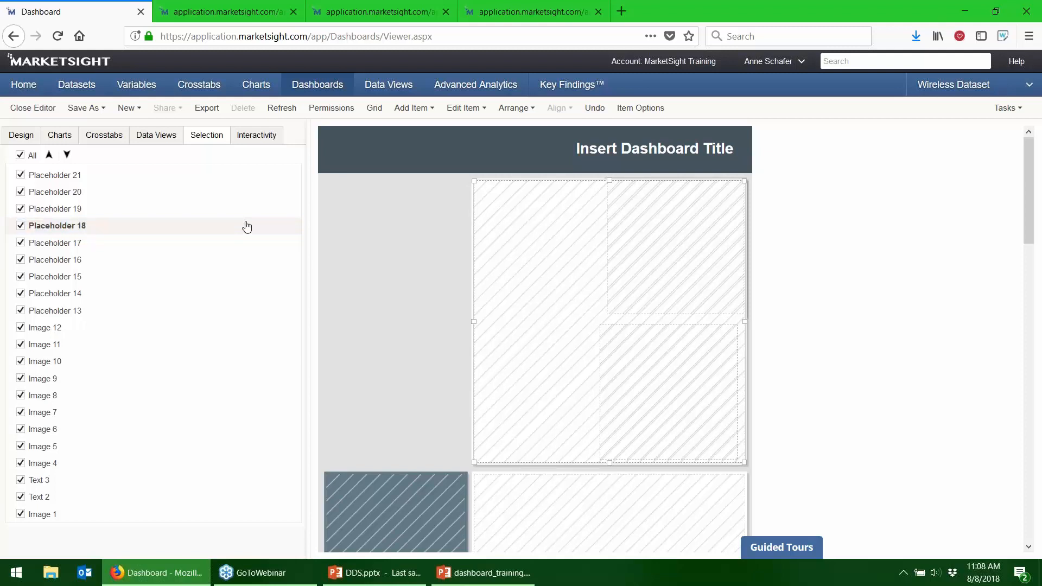
Select the large white block's background image together with Placeholder 18 and move both down the stacking order behind the two grey blocks
click(472, 229)
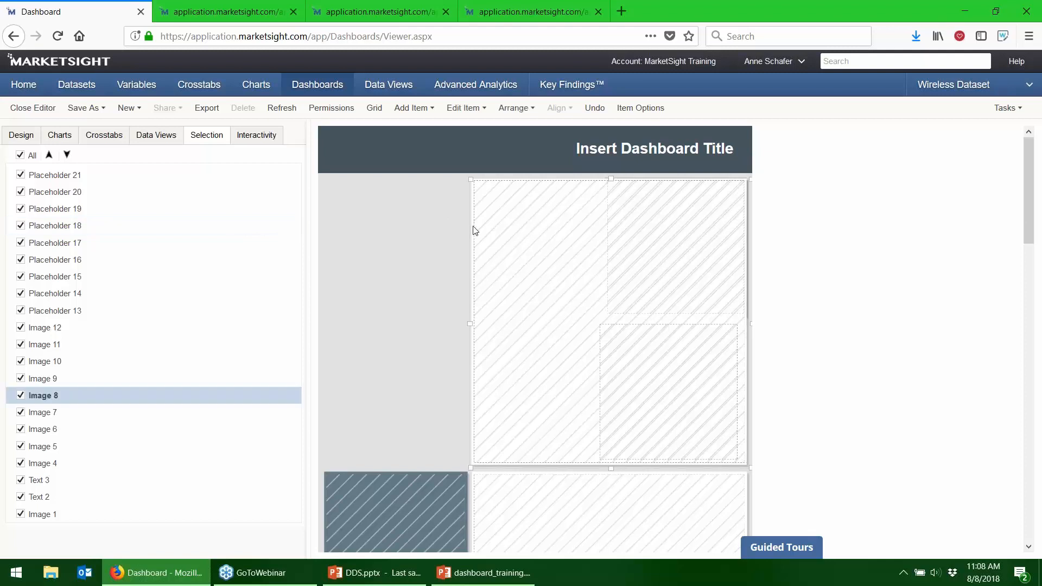
ctrl+click(503, 230)
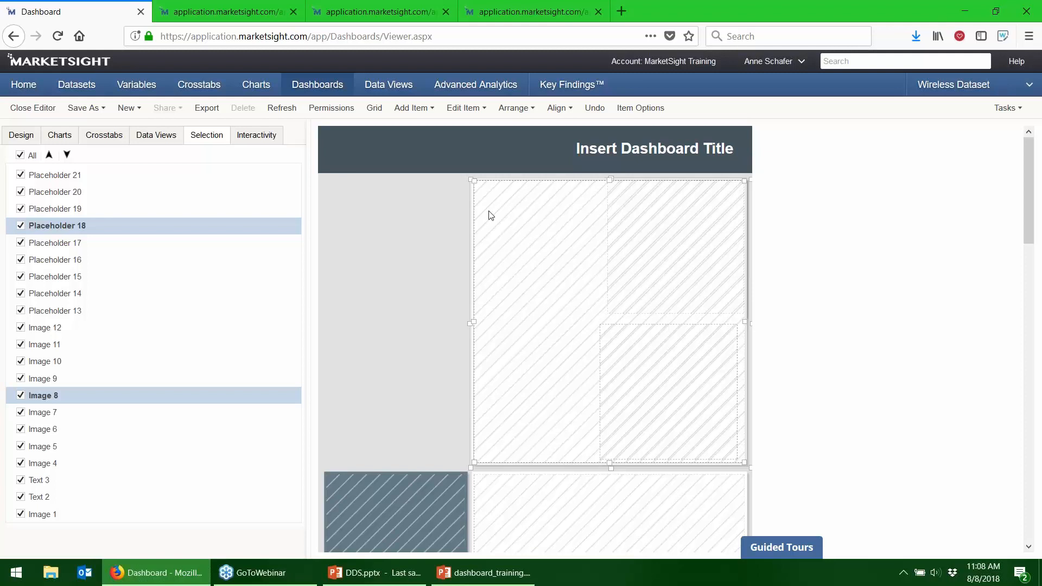
click(66, 157)
click(66, 157)
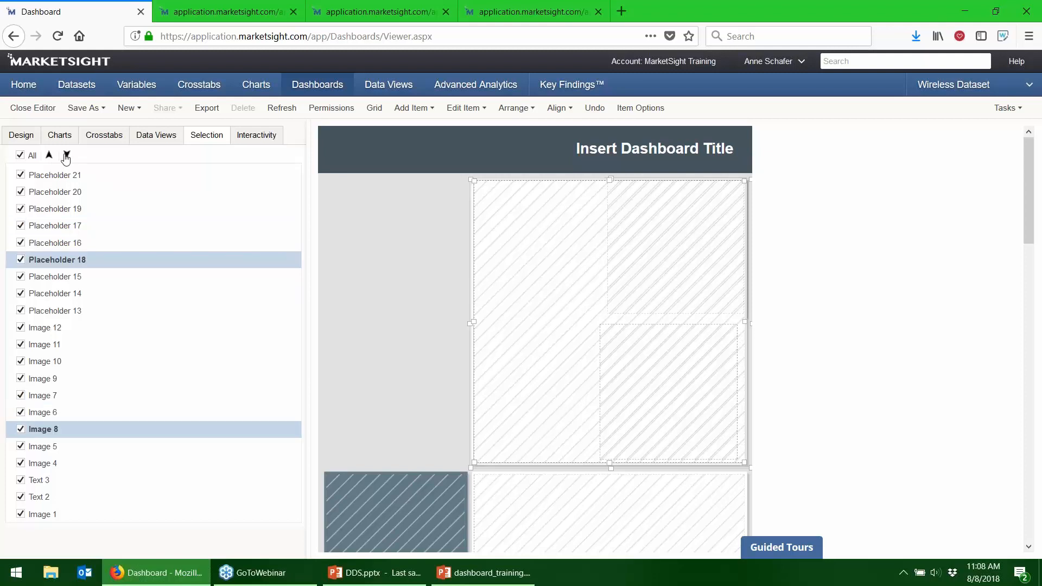
click(67, 157)
click(66, 156)
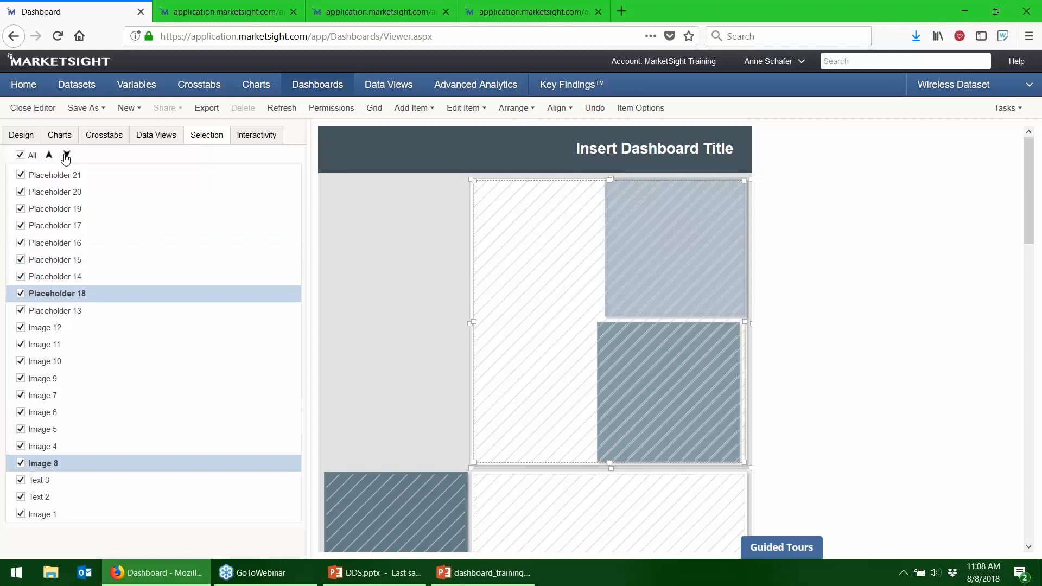
click(66, 156)
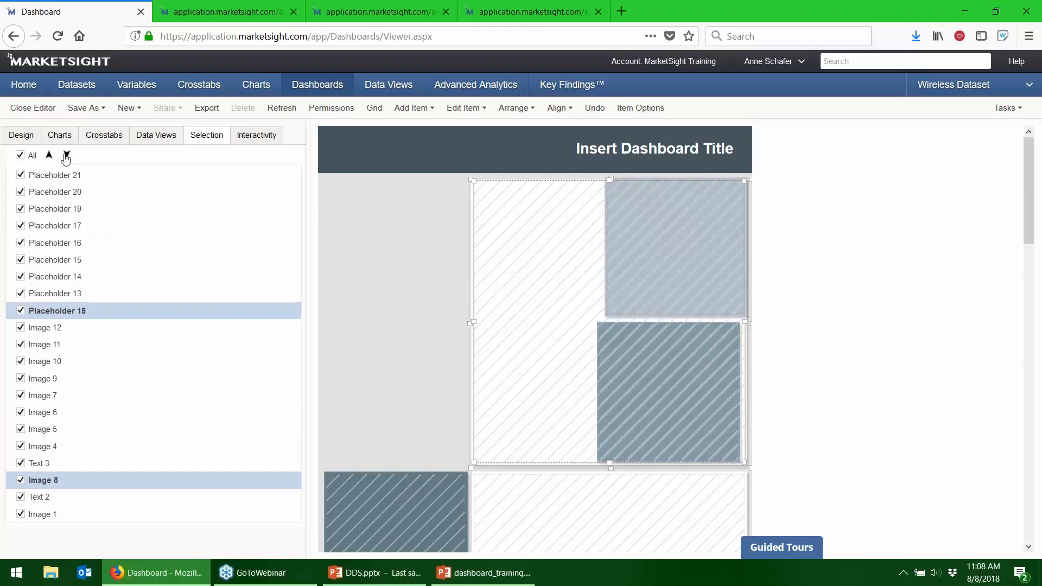
click(67, 156)
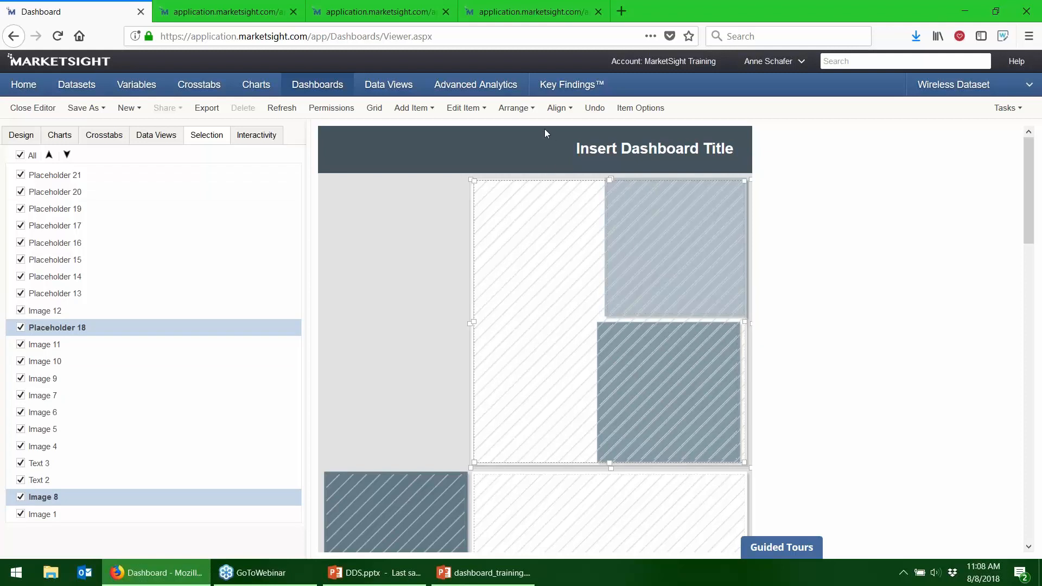
Review the alignment options and bring the selected white background image and its placeholder forward one level
click(568, 110)
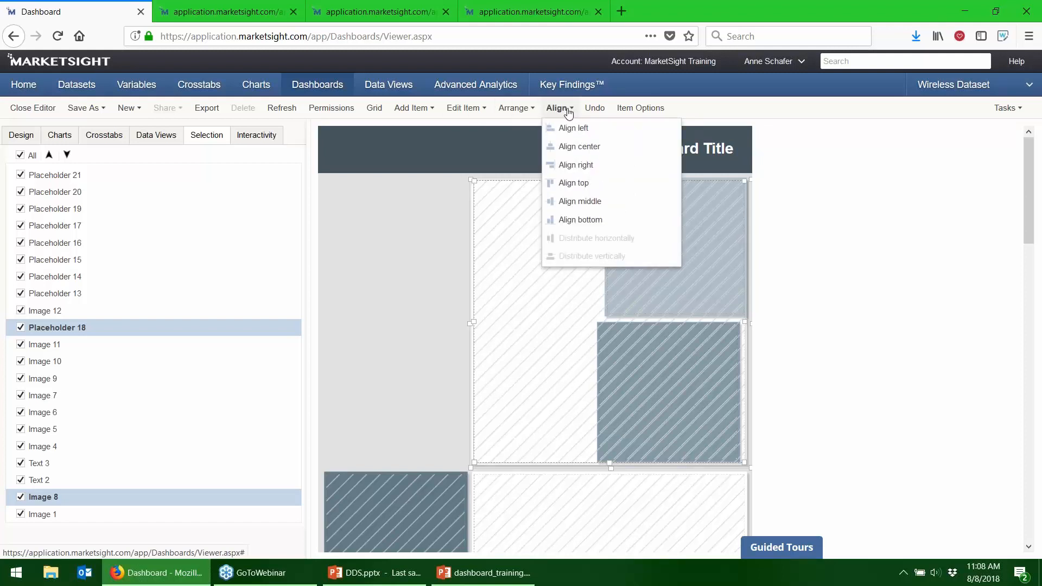
click(531, 110)
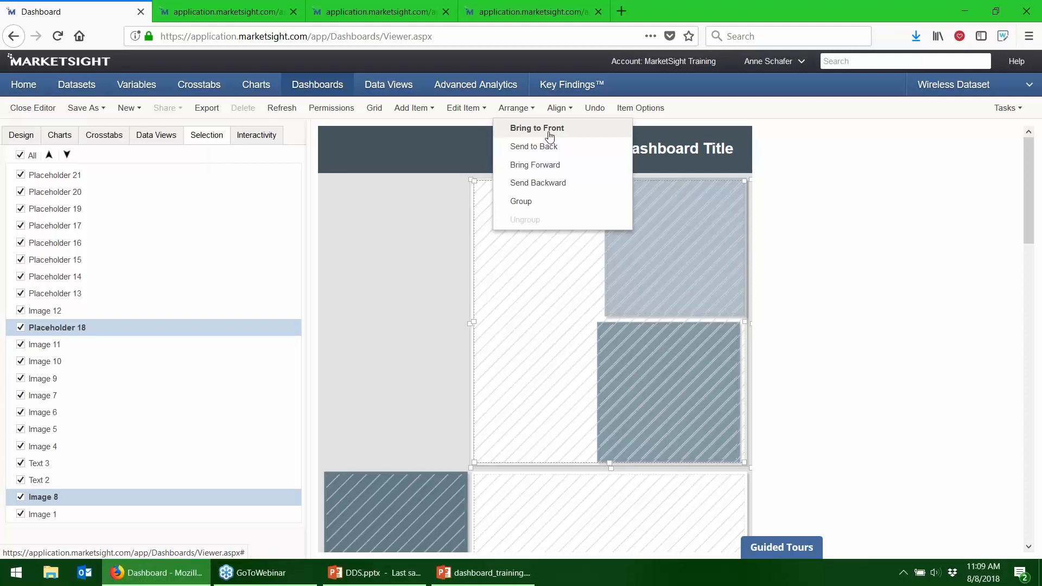
click(528, 173)
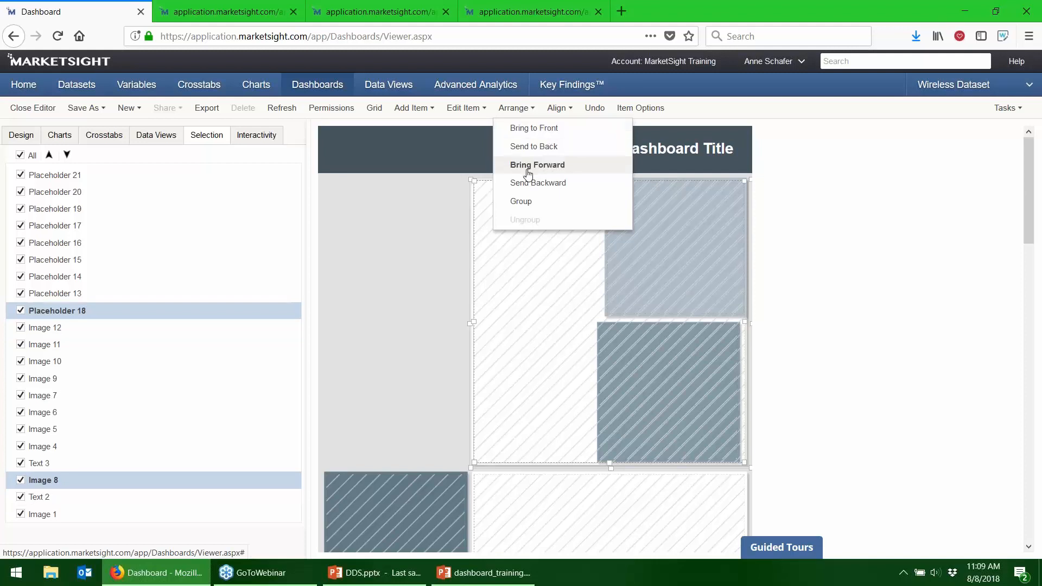
click(528, 174)
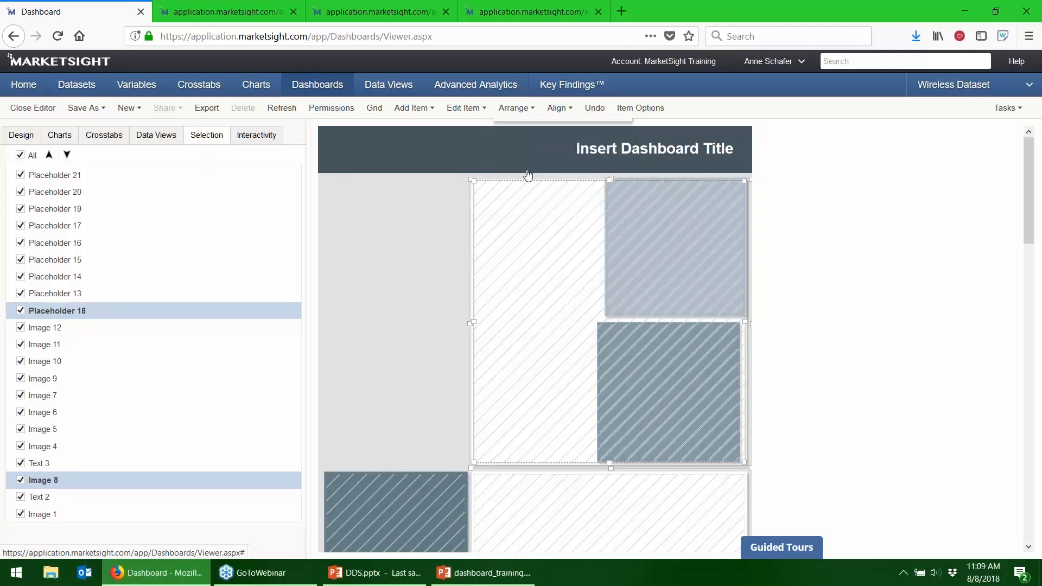
Remove Placeholder 18 from the selection and add it back alongside Image 8
ctrl+click(90, 315)
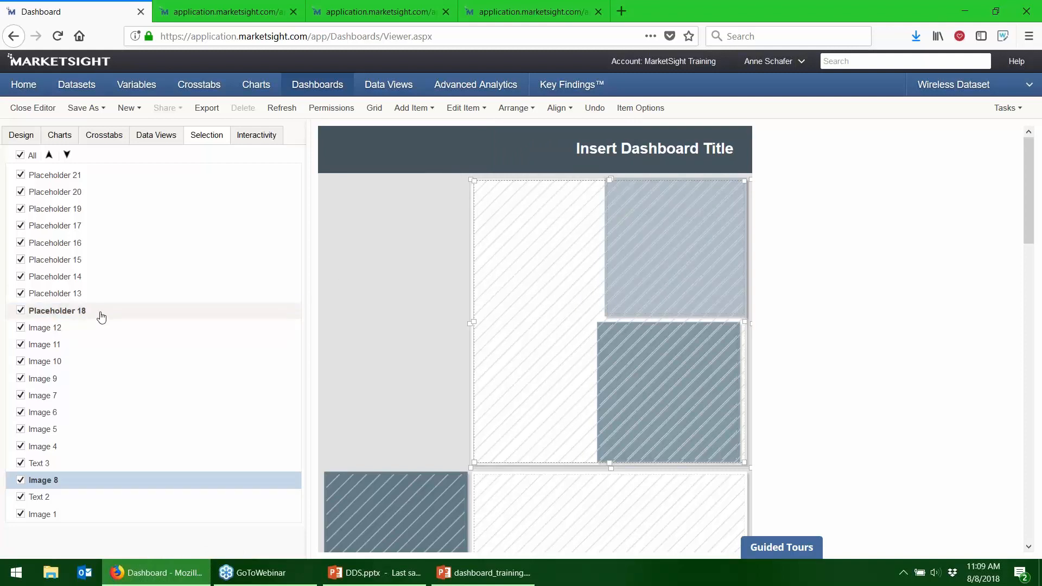
ctrl+click(98, 314)
ctrl+click(134, 314)
ctrl+click(209, 310)
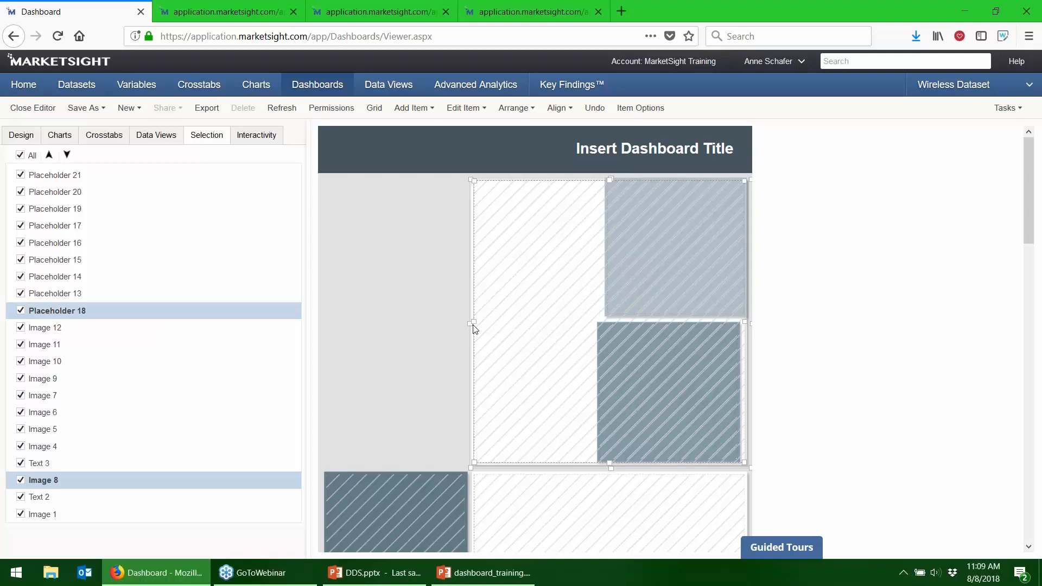
Stretch the white background image to the dashboard's left margin and resize Placeholder 18 to fill the area beside the grey blocks
drag(469, 324, 325, 325)
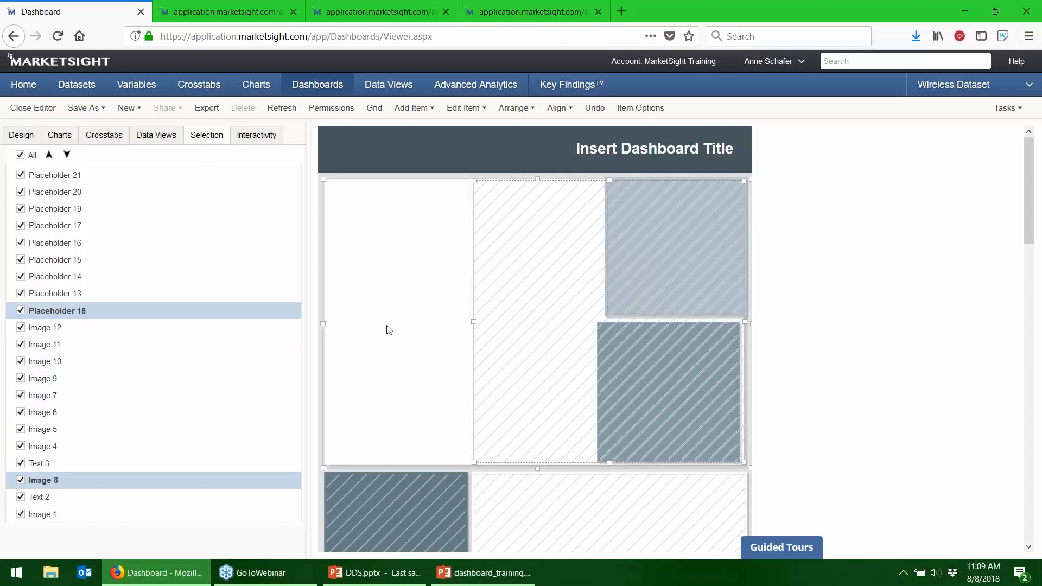
drag(474, 321, 327, 319)
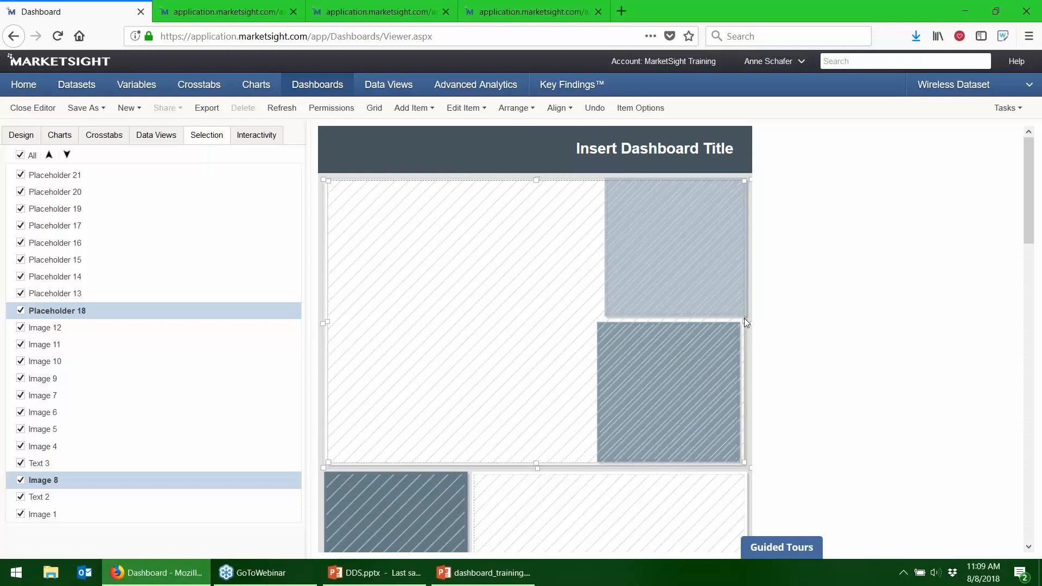
drag(746, 322, 591, 312)
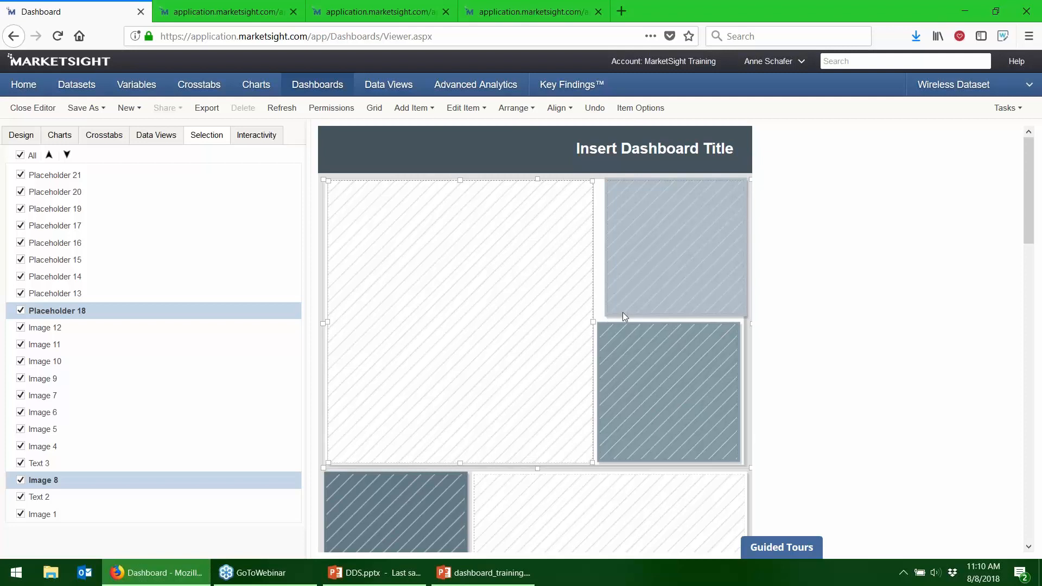
Narrow the large white background image, Image 8, so its right edge ends just before the two grey blocks
click(597, 312)
click(598, 259)
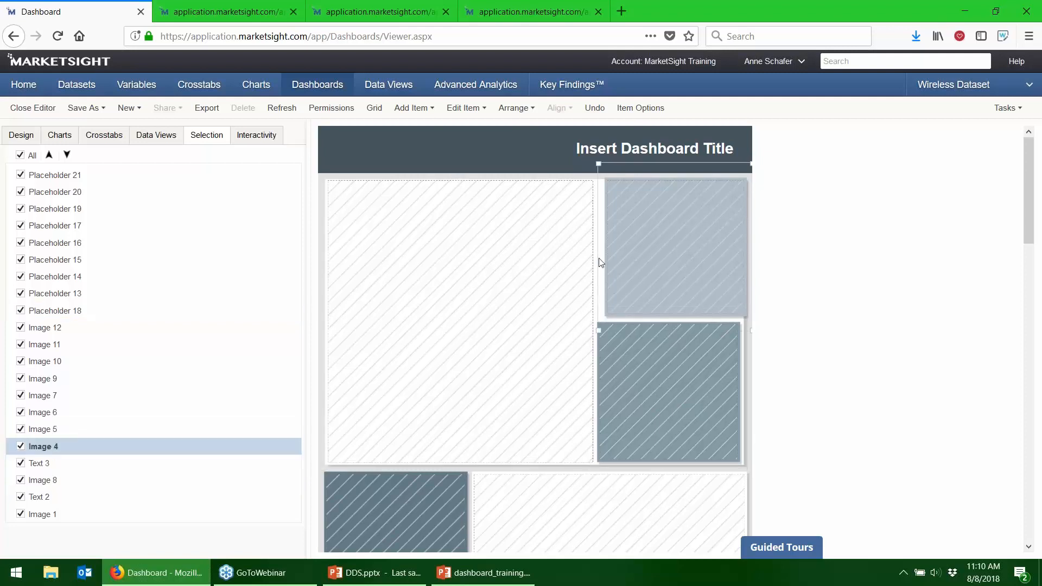
click(597, 261)
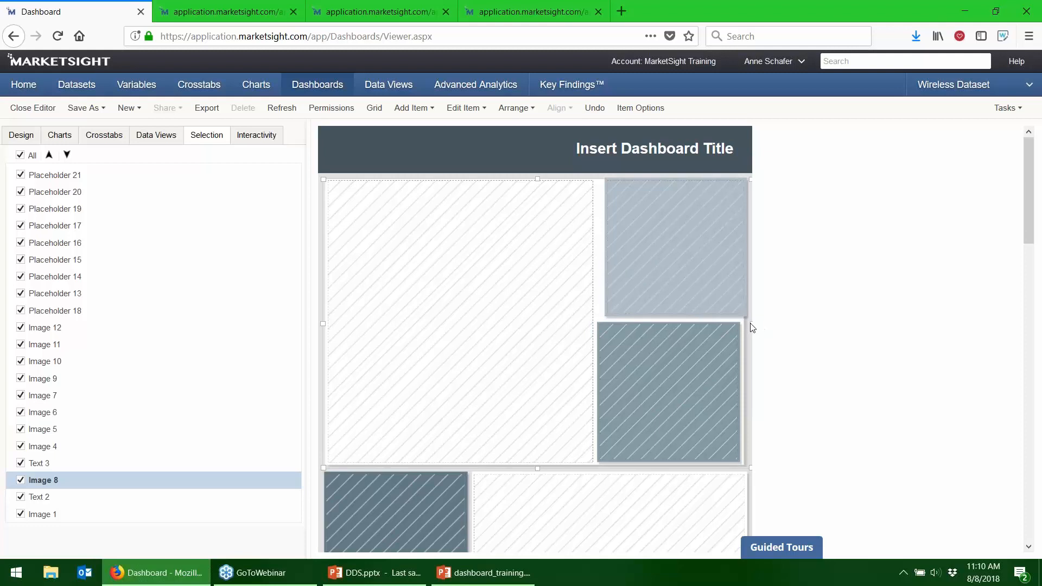
drag(751, 325, 599, 321)
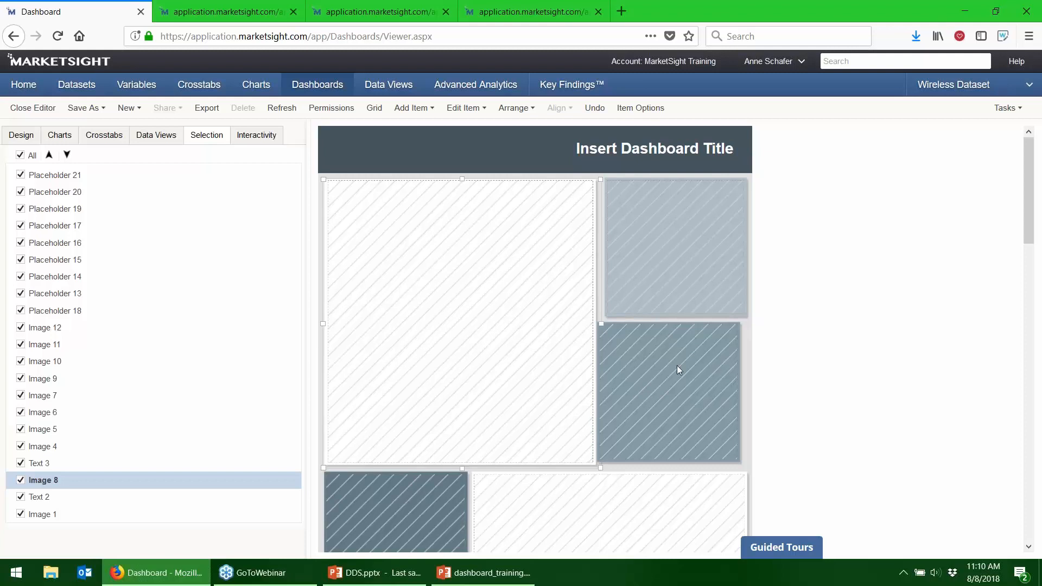
Select both grey blocks' placeholders and background images and align all four items right
click(741, 339)
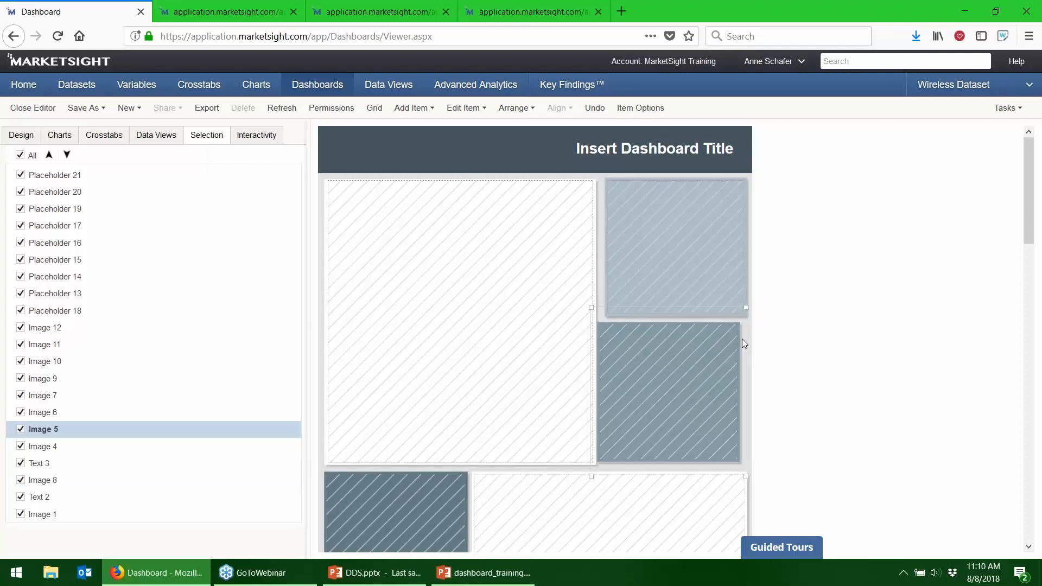
ctrl+click(707, 345)
ctrl+click(728, 239)
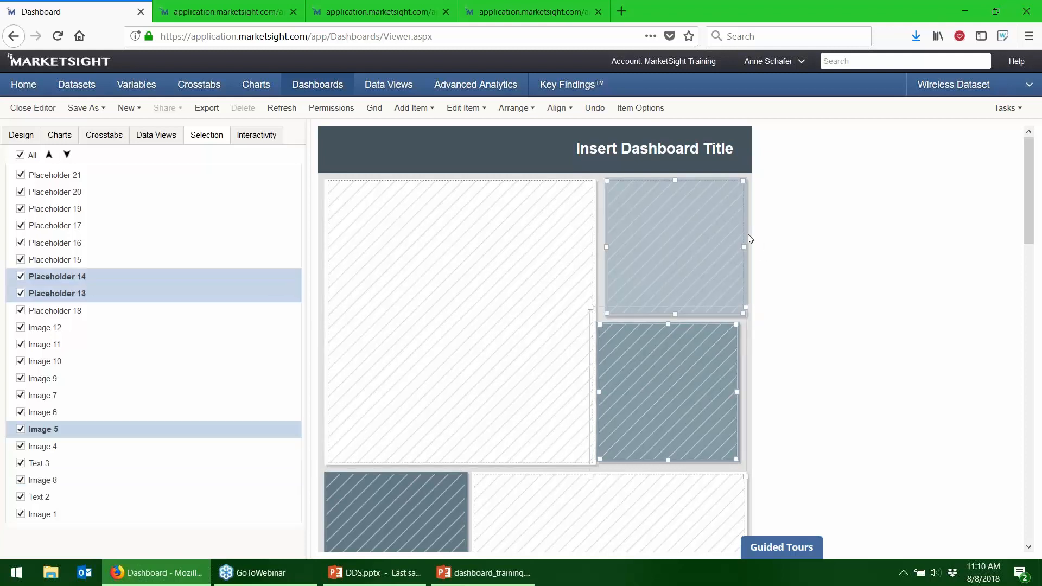
ctrl+click(748, 230)
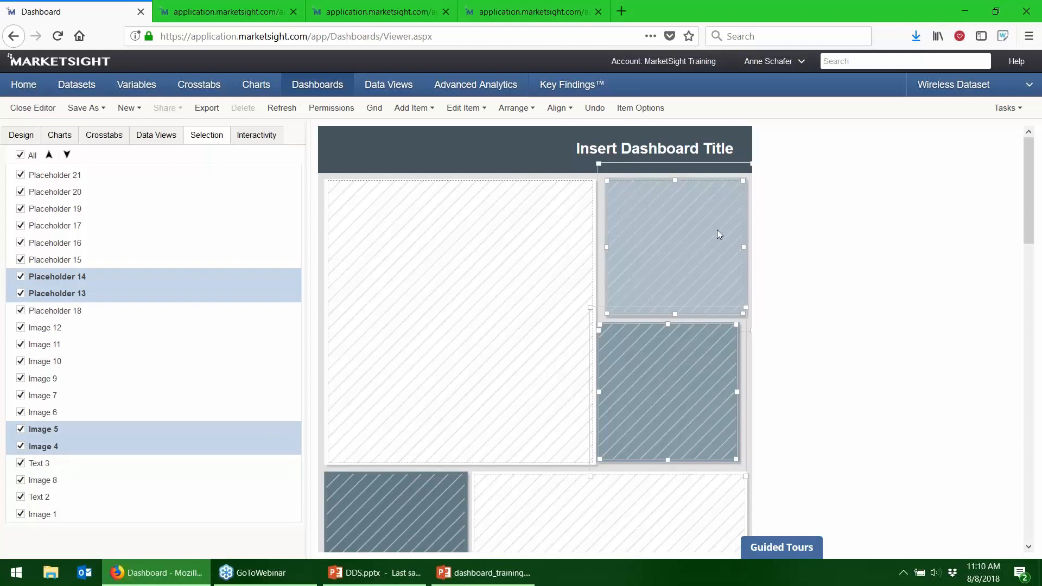
click(570, 113)
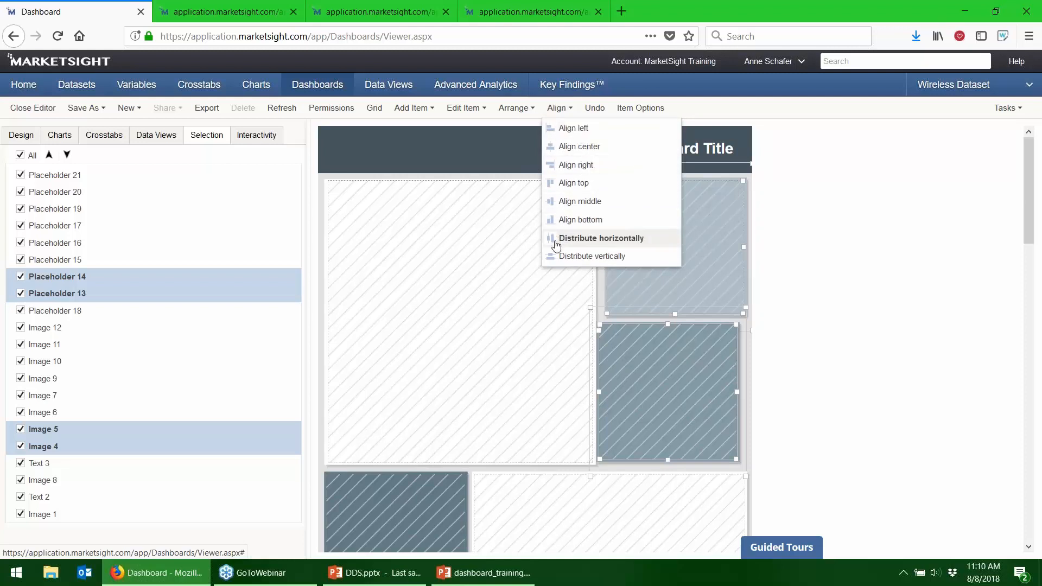
click(583, 165)
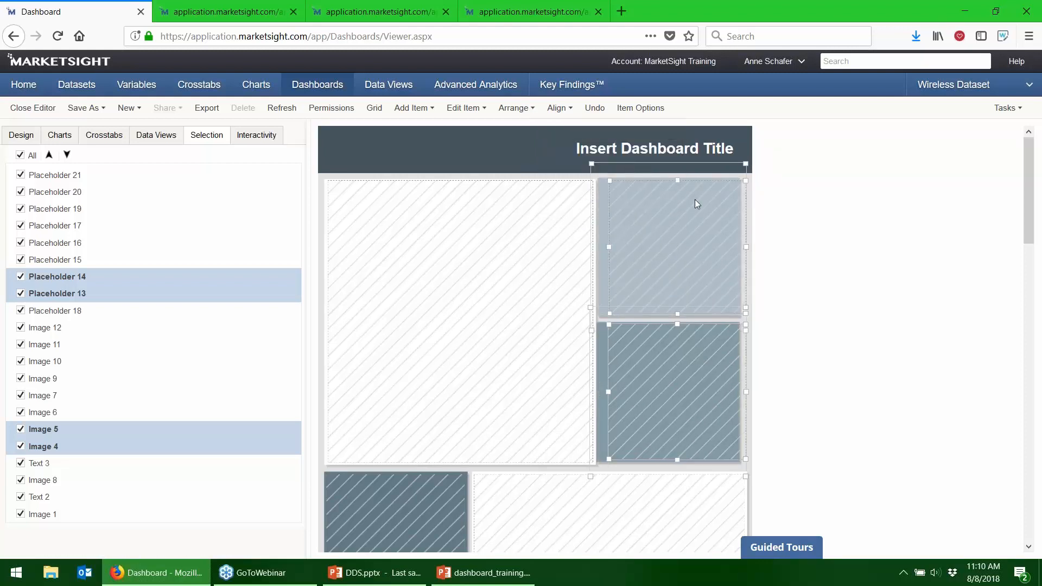
click(804, 214)
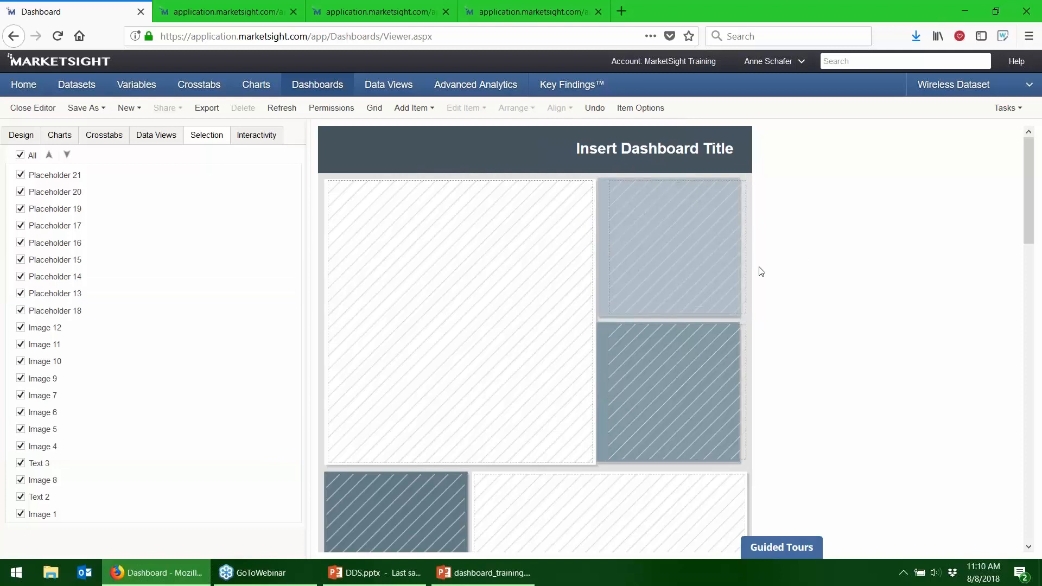
Reselect the two grey blocks' background images and placeholders and nudge them right, towards the dashboard's right margin
click(605, 352)
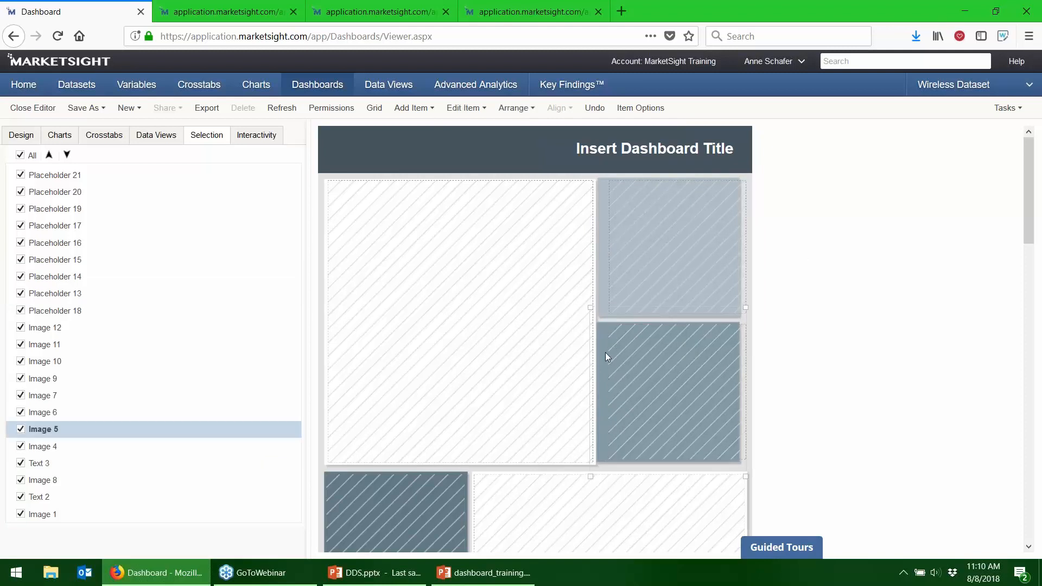
ctrl+click(627, 352)
ctrl+click(604, 263)
ctrl+click(634, 257)
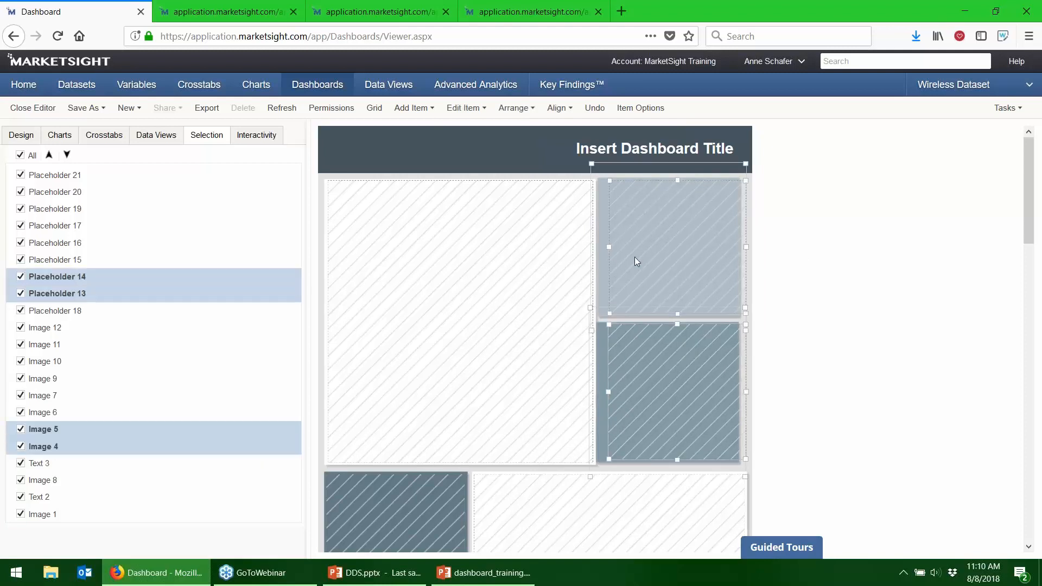
key(Right)
key(Right)
key(Right)
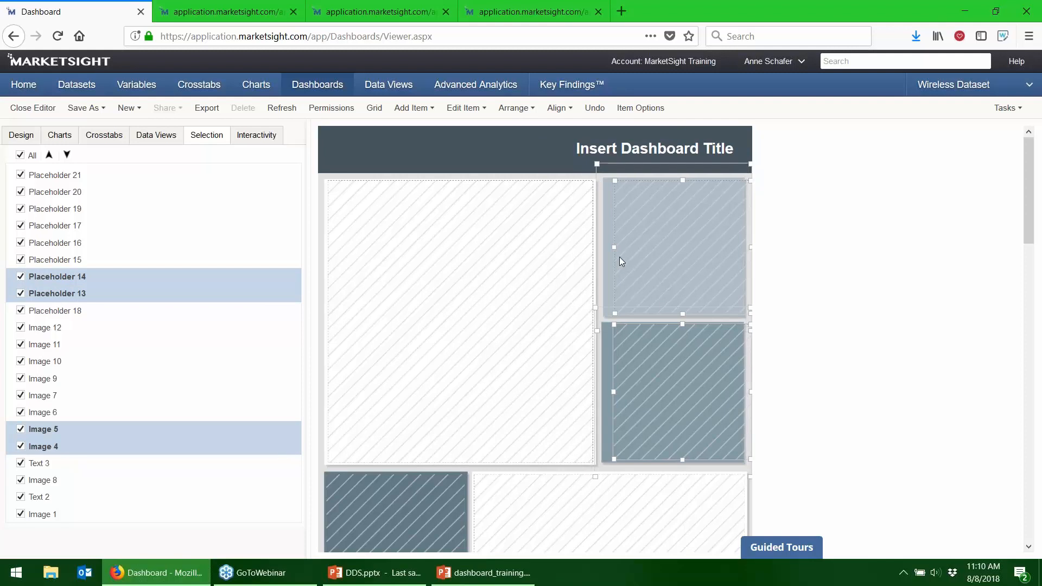
Select only the light grey block's placeholder and nudge it left to sit within its background image
click(760, 247)
click(683, 255)
key(Left)
key(Left)
key(Left)
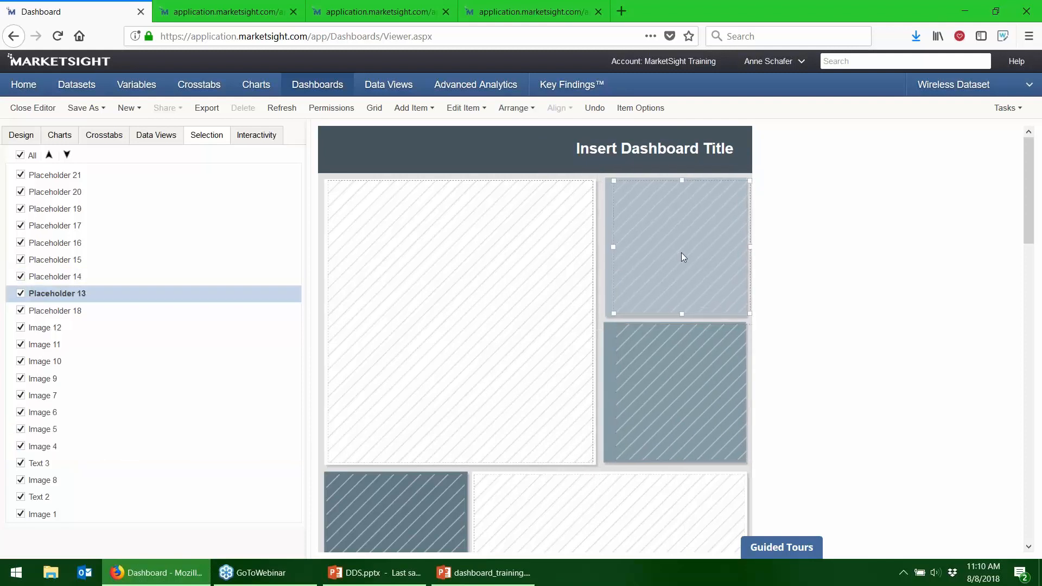
Select the medium grey block's placeholder and nudge it left until it fits over its background image
click(671, 349)
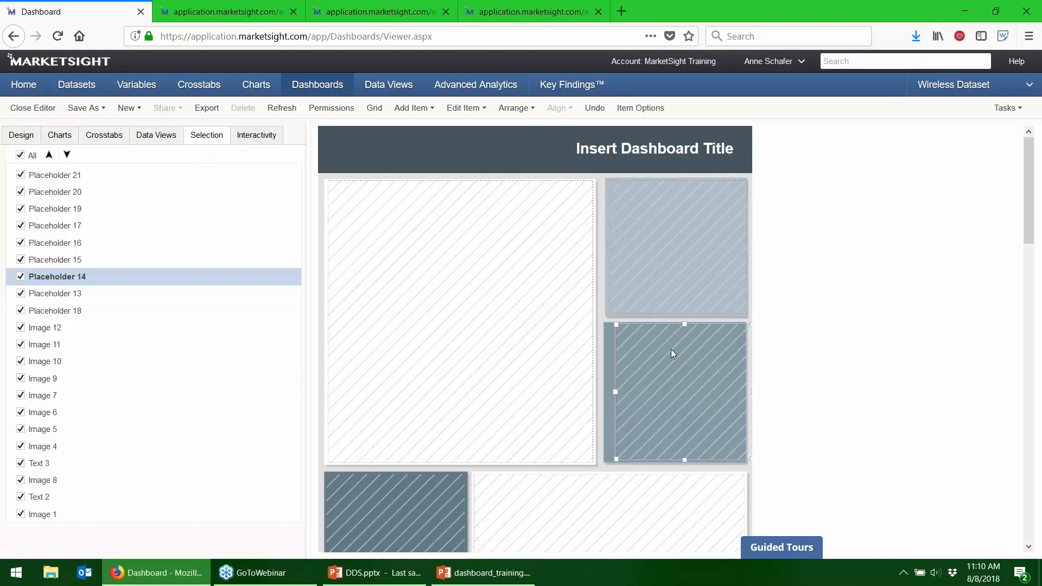
key(Right)
key(Right)
key(Right)
key(Right)
key(Left)
key(Left)
key(Left)
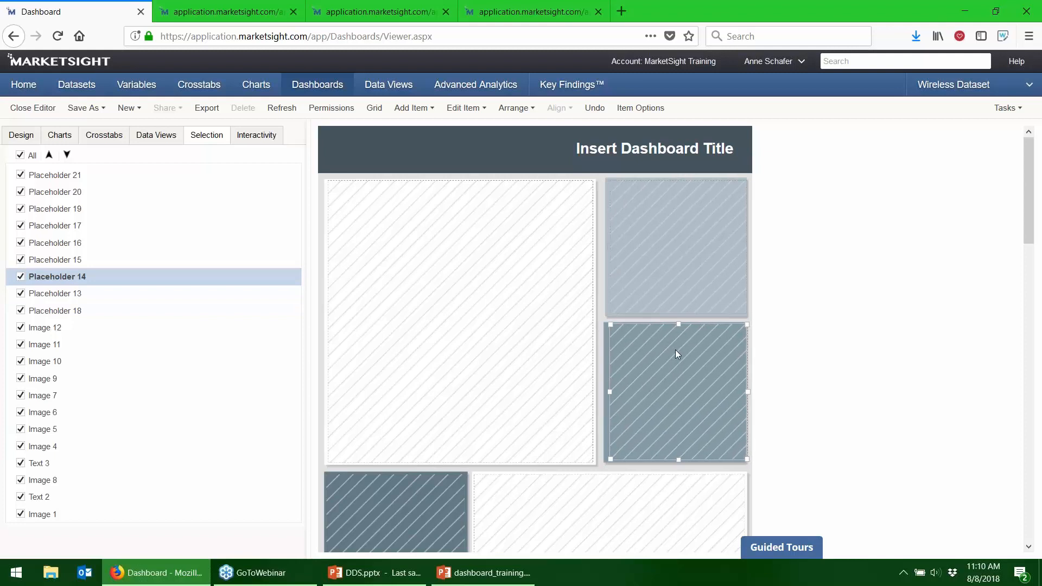
Nudge the medium grey block's placeholder further left to center it within its background image and clear the selection
key(Left)
key(Left)
key(Left)
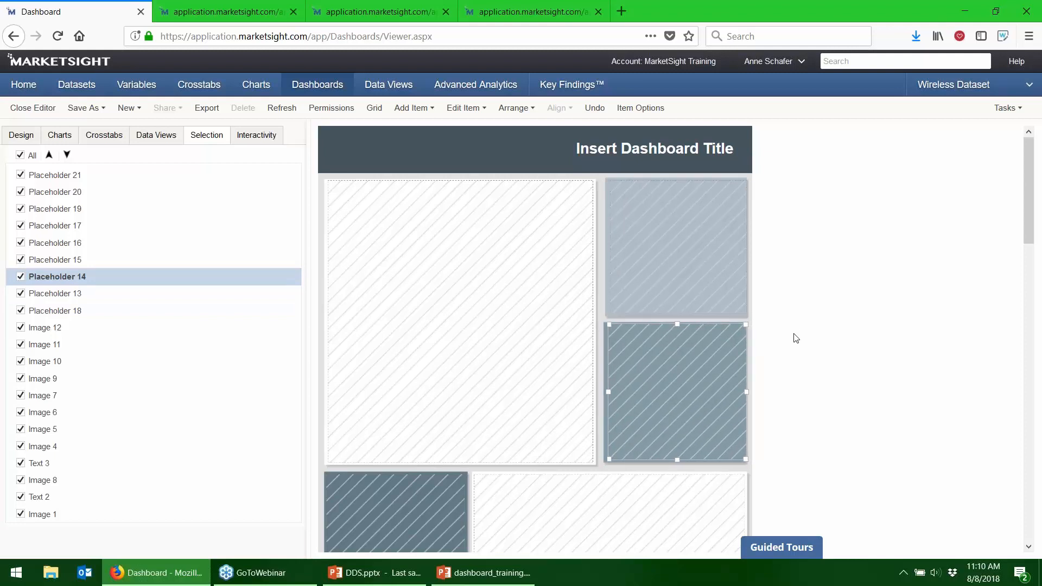
key(Left)
click(698, 246)
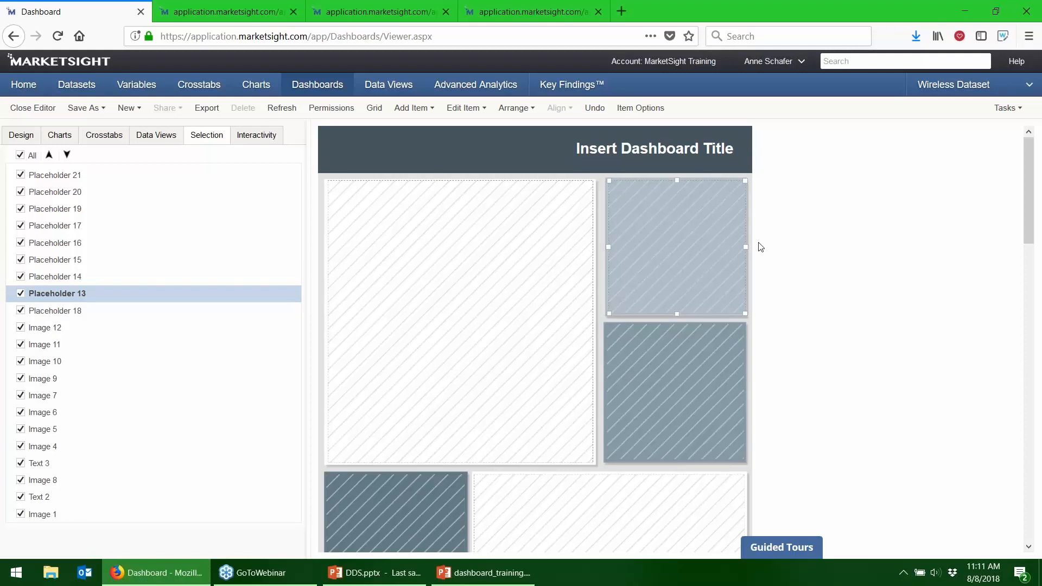
click(819, 244)
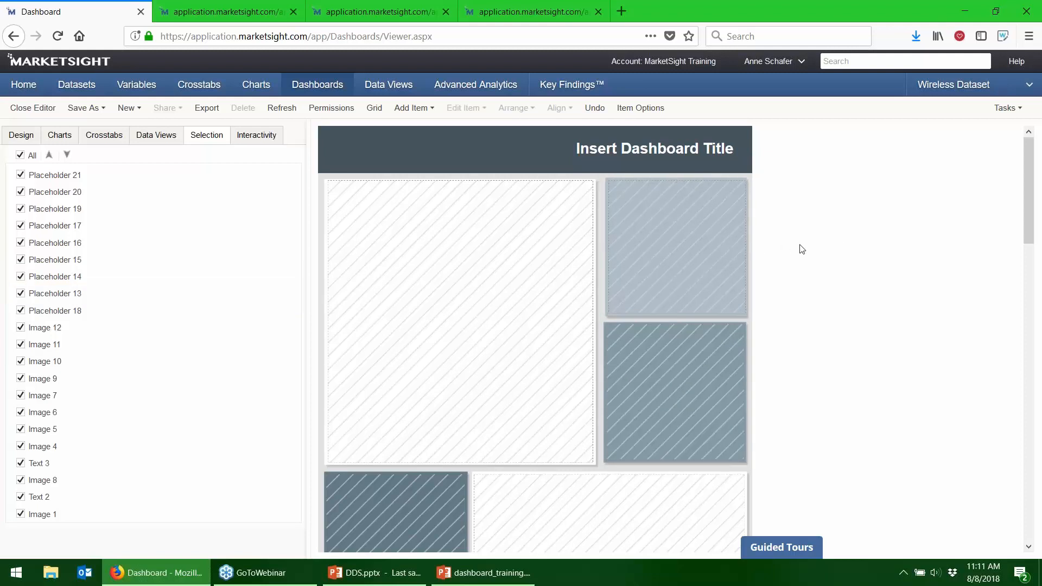
Choose Wireless Dataset as the chart source and place its Best Wireless Provider chart in the large white placeholder beneath the header
click(52, 140)
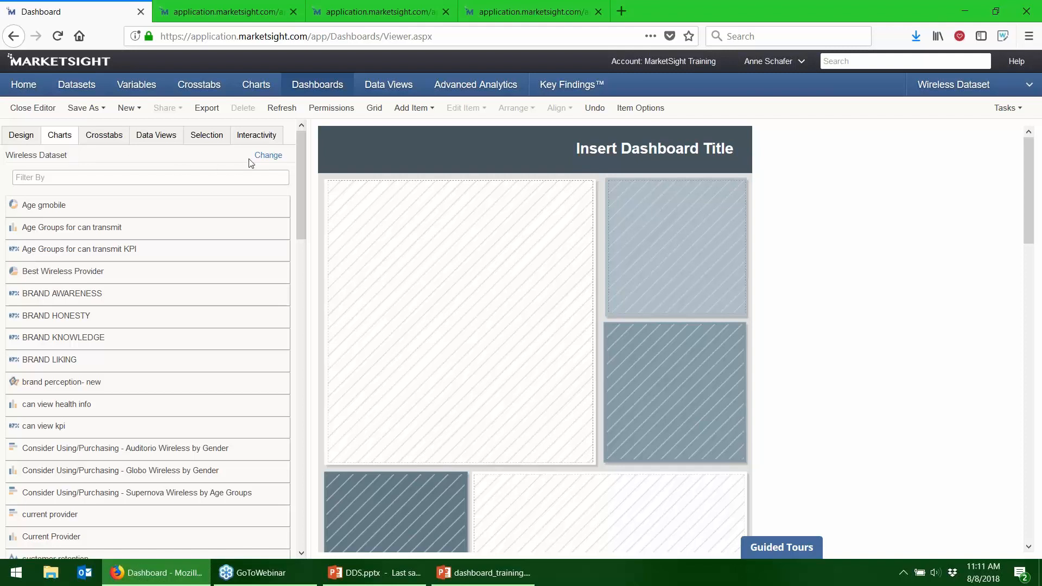
drag(249, 159, 258, 155)
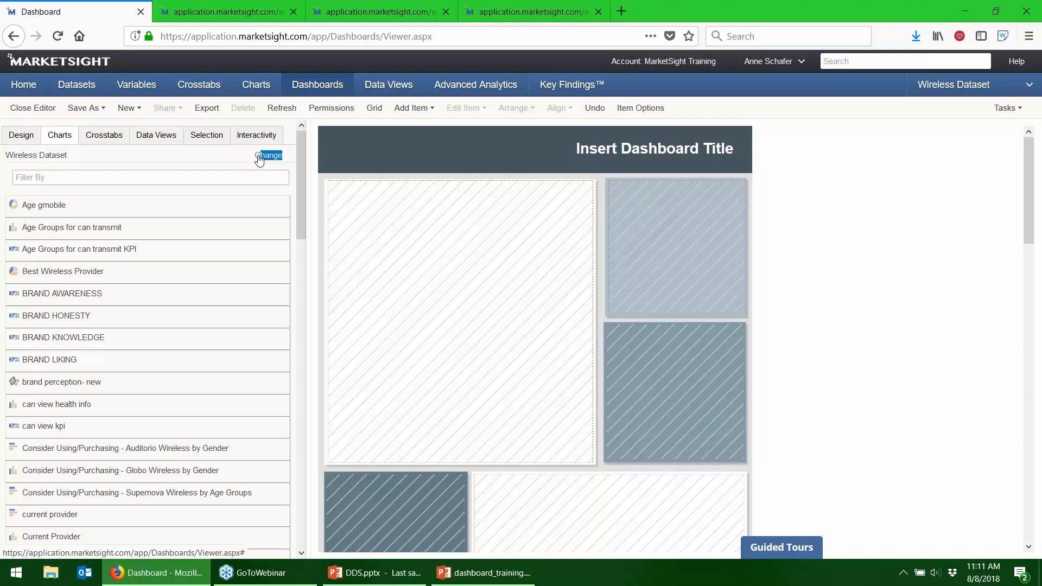
click(254, 156)
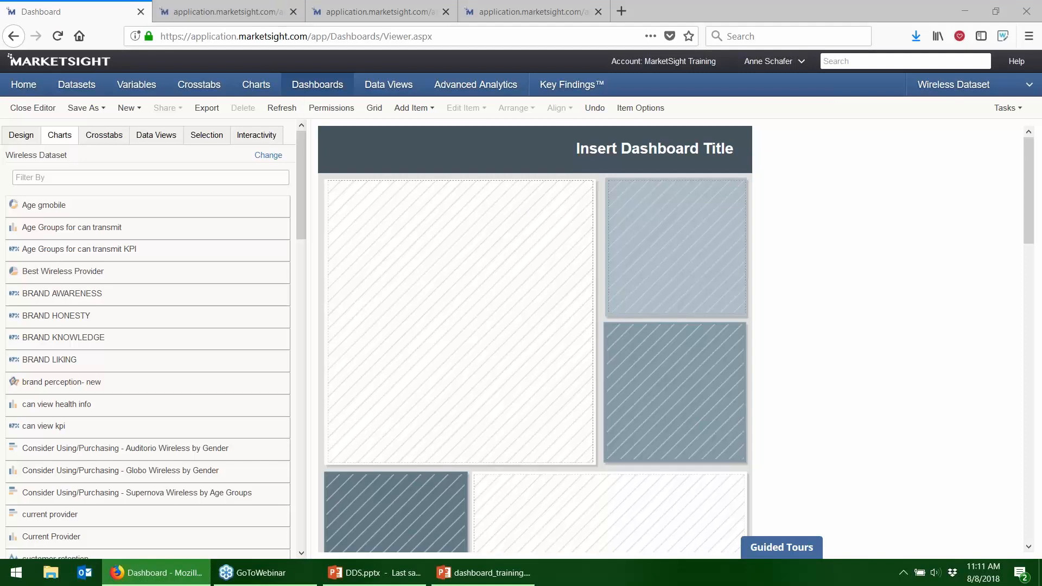
click(267, 156)
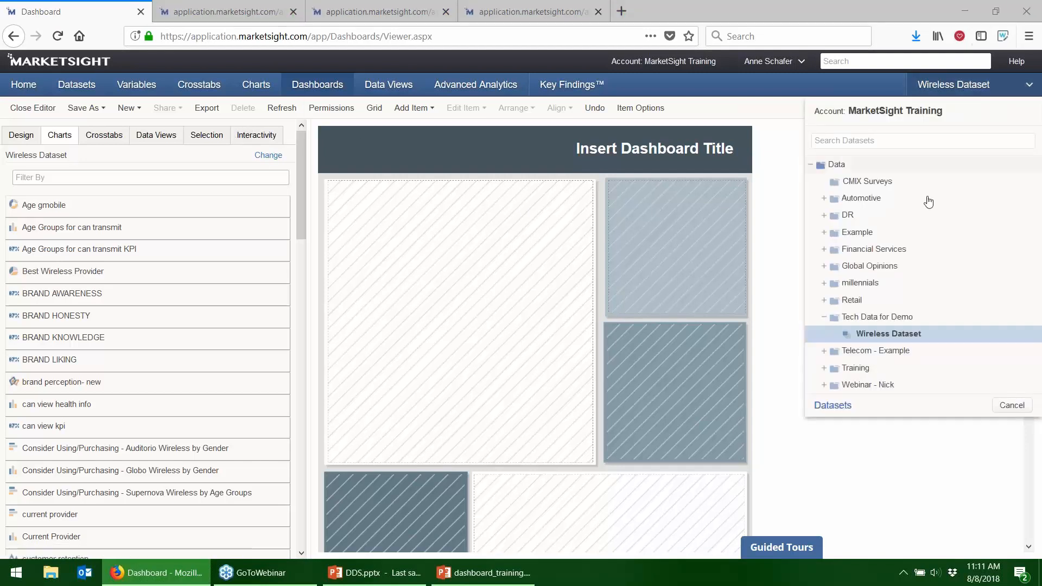
click(894, 340)
click(1031, 88)
click(1032, 91)
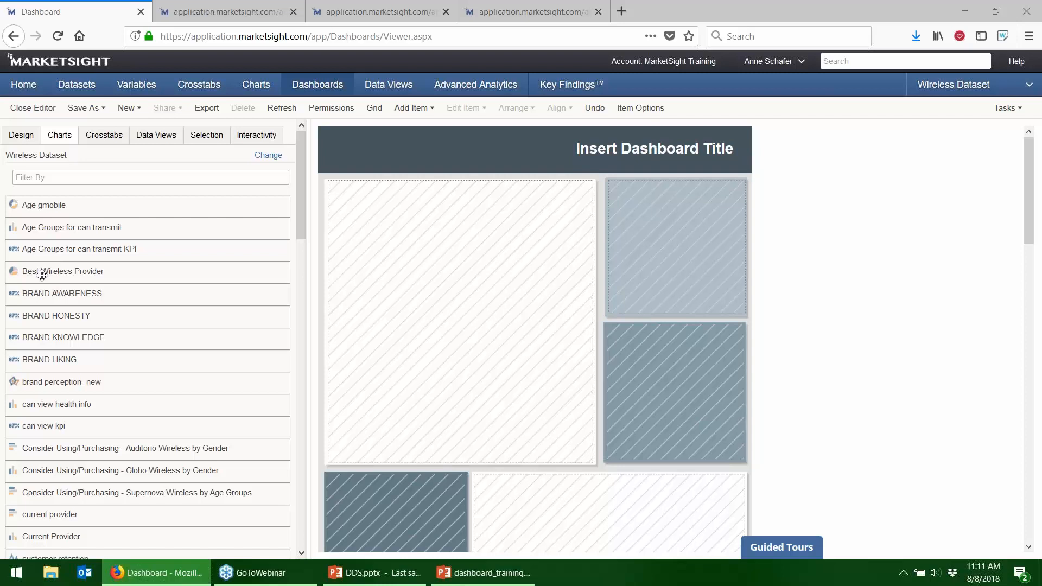
drag(42, 275, 387, 340)
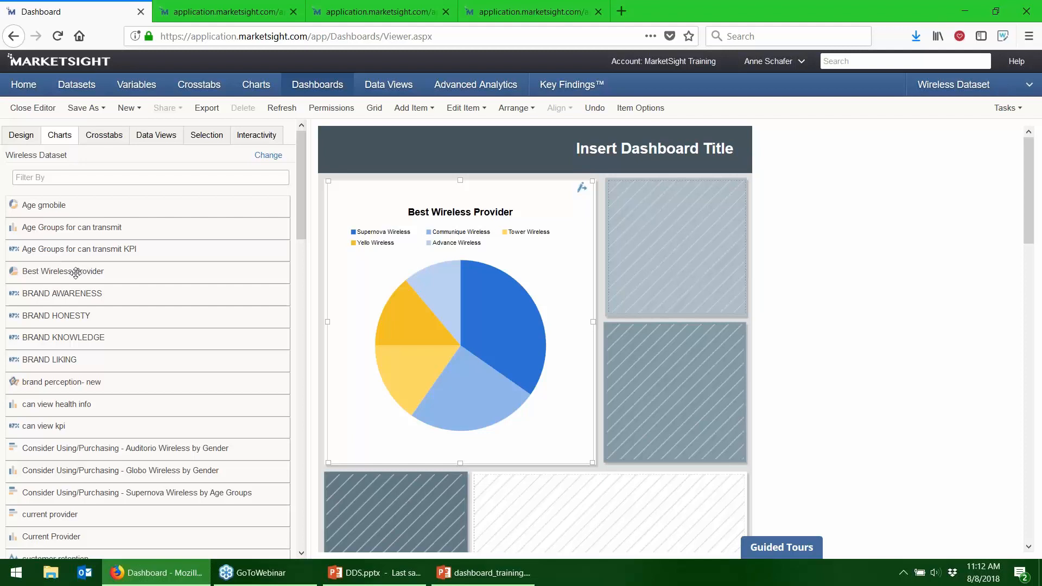
Place the Best Wireless Provider chart in the light grey block and convert it back to a placeholder
drag(85, 272, 667, 247)
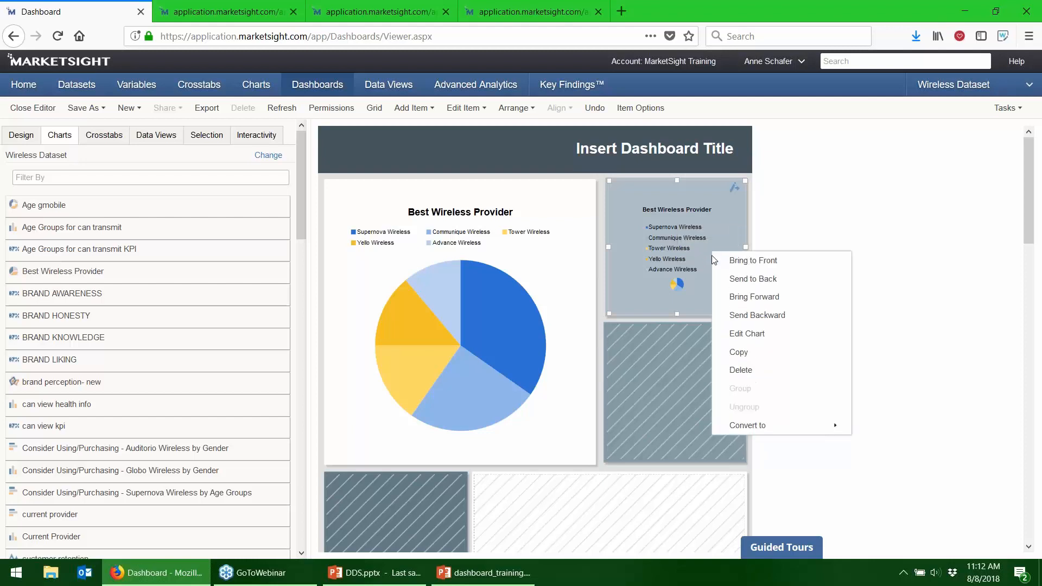
mouse_move(747, 428)
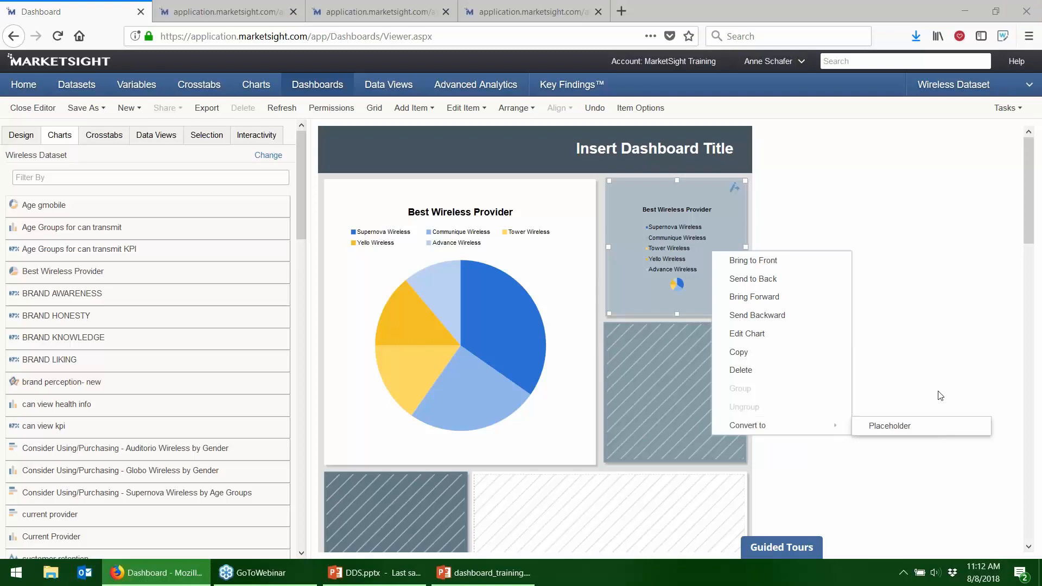
click(937, 427)
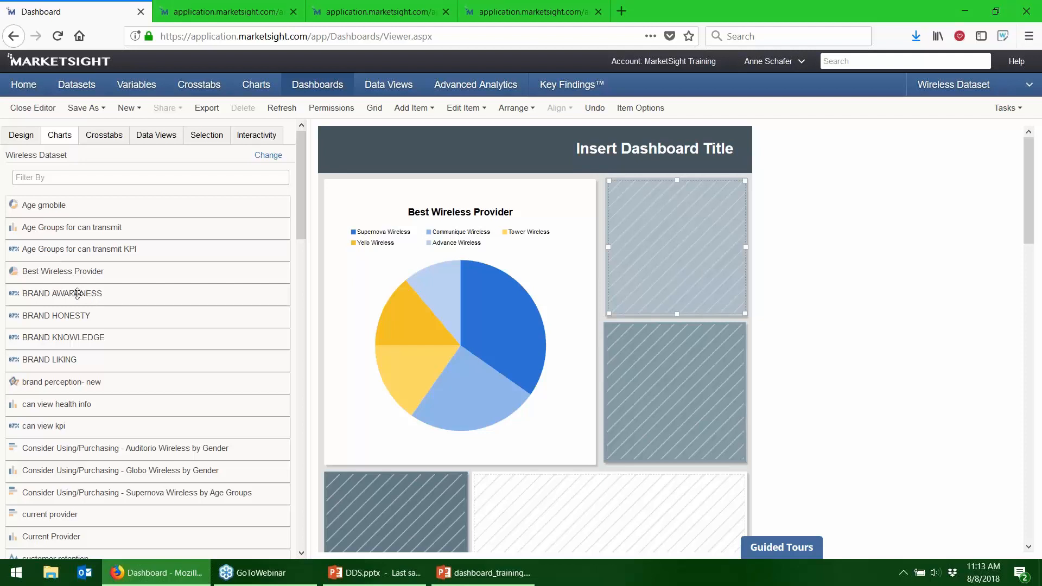
Place the BRAND AWARENESS chart in the light grey block and the BRAND LIKING chart in the medium grey block
drag(78, 293, 634, 257)
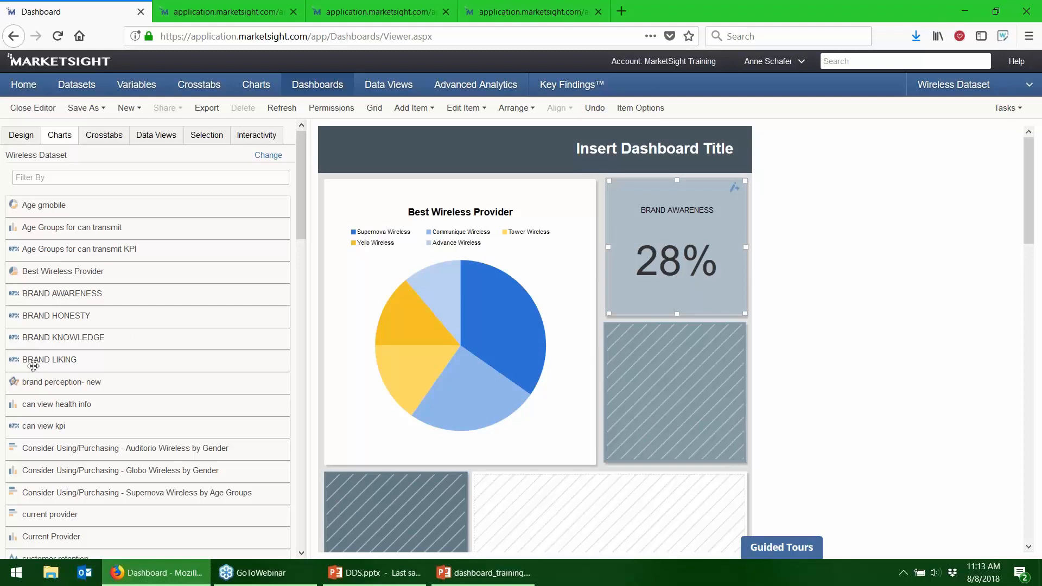
mouse_move(37, 361)
mouse_down()
mouse_move(79, 352)
mouse_move(568, 406)
mouse_move(673, 402)
mouse_up()
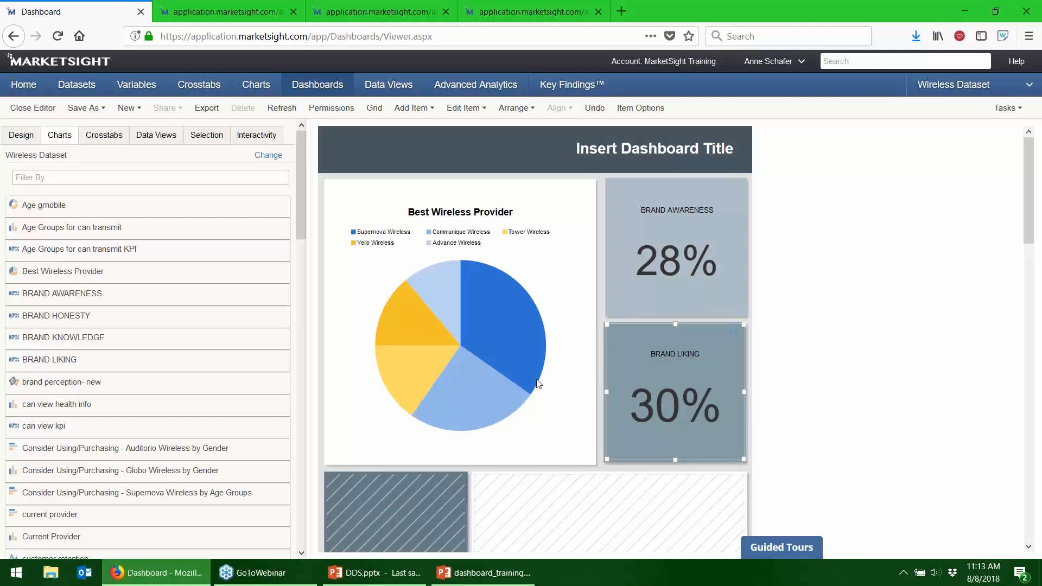
Filter the chart list by "customer service" and place the CUSTOMER SERVICE word cloud in the white placeholder beside the two darker blocks
mouse_move(534, 371)
scroll(171, 275, down, 1)
scroll(171, 274, down, 6)
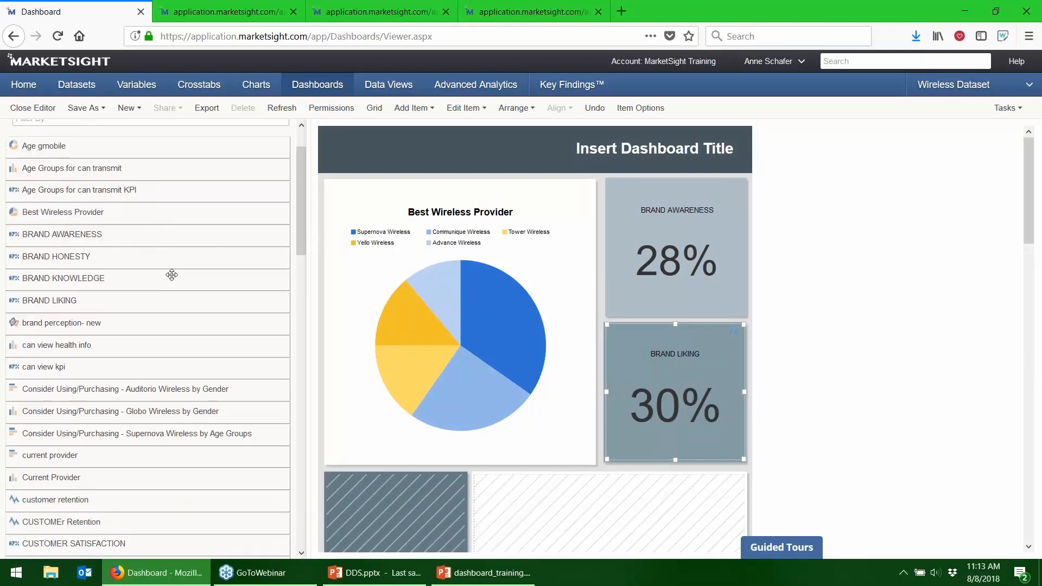
scroll(155, 294, down, 15)
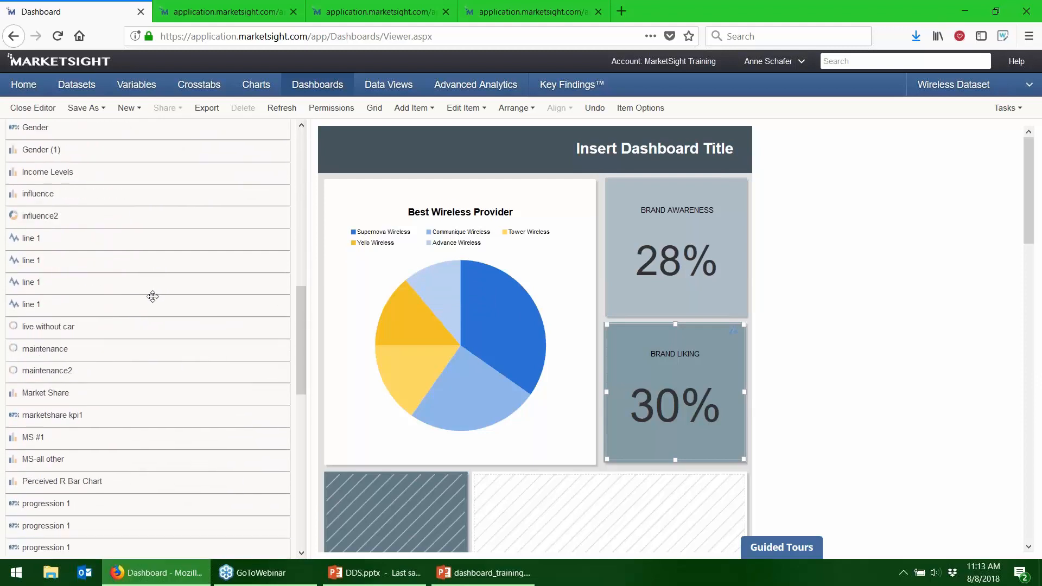
scroll(157, 292, down, 4)
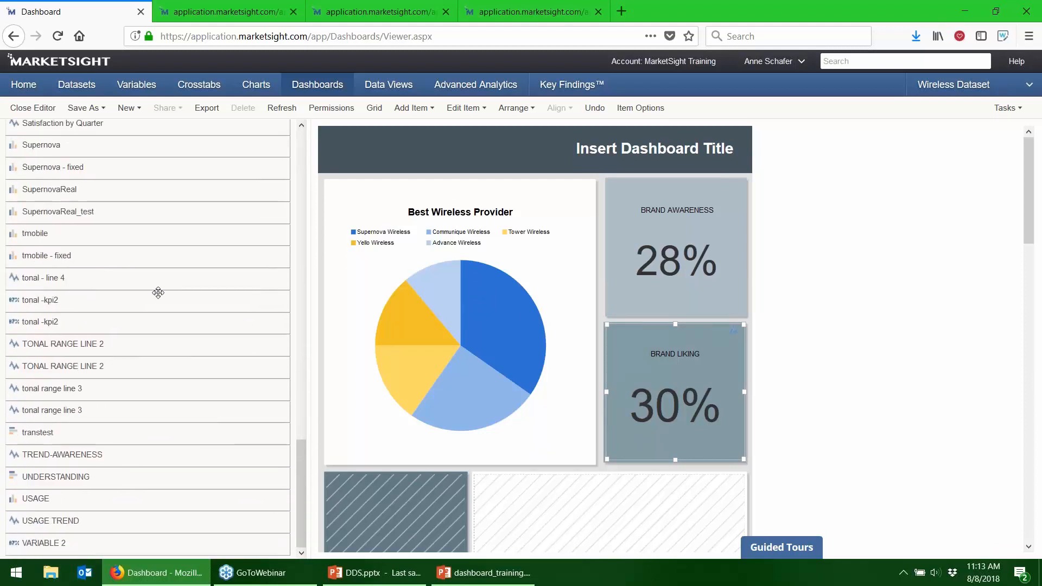
scroll(158, 293, up, 9)
scroll(158, 293, up, 15)
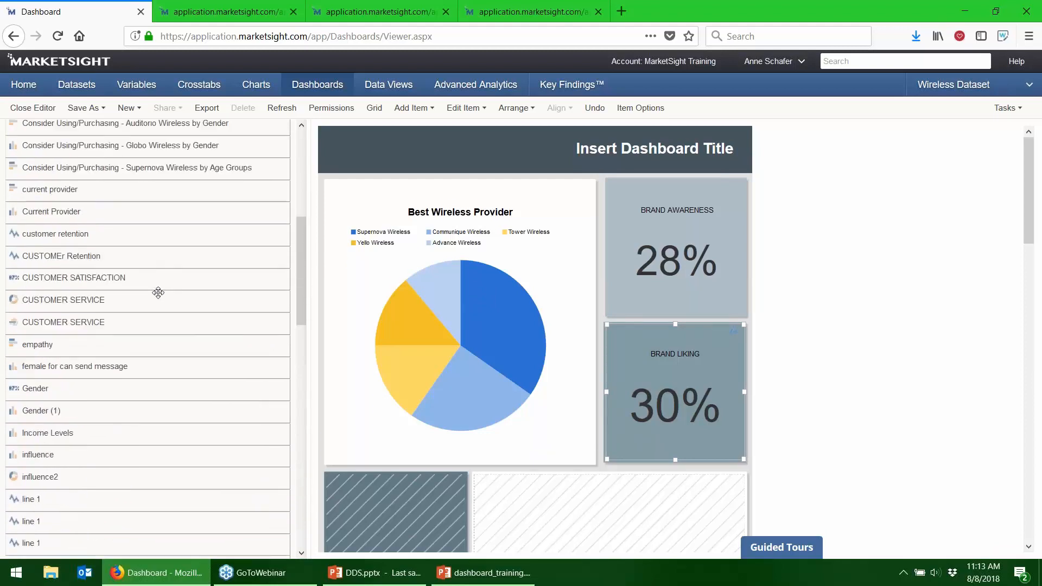
click(124, 179)
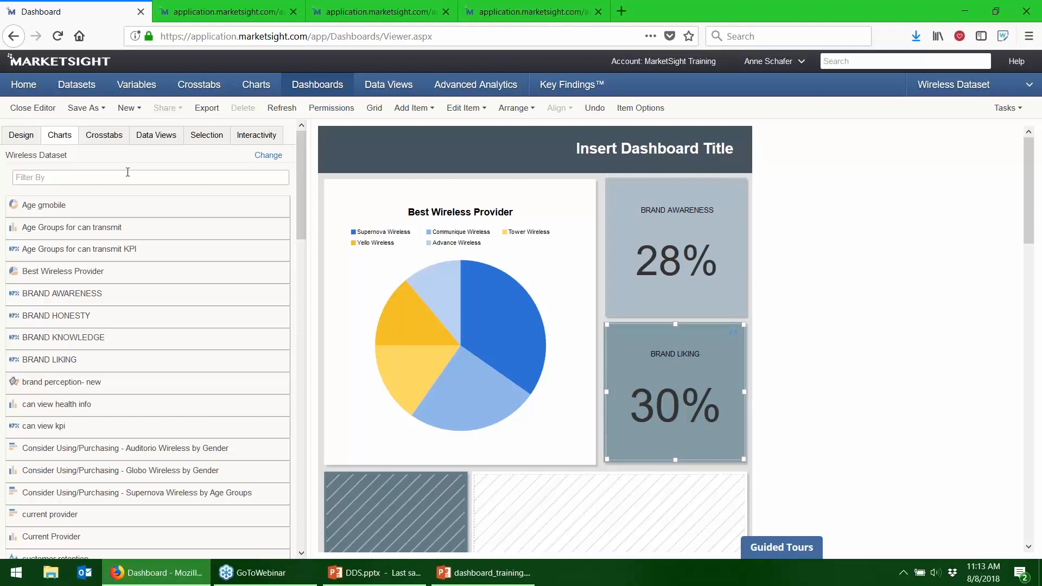
text(customer service)
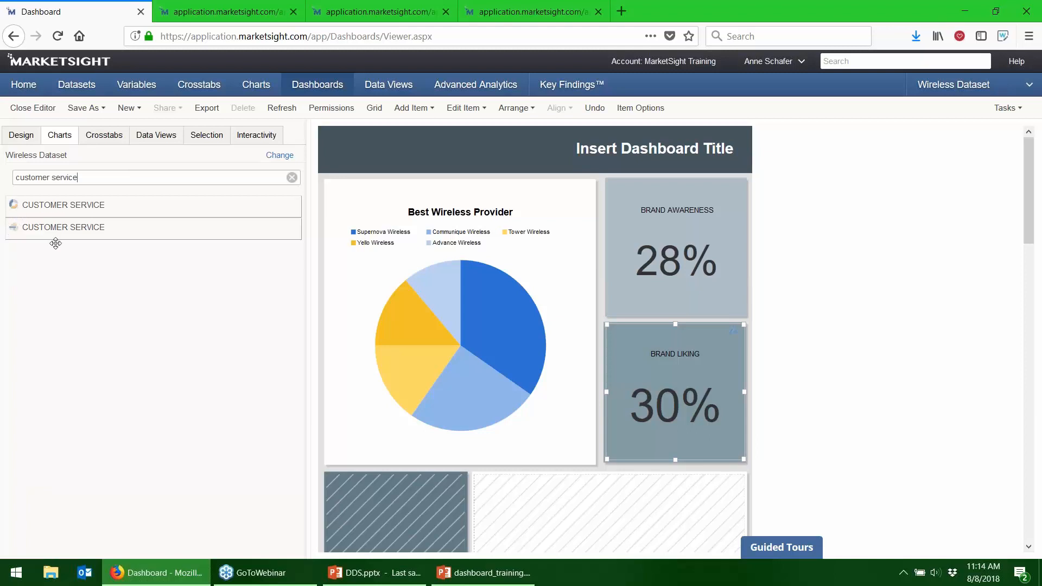
scroll(505, 374, down, 2)
scroll(500, 380, down, 3)
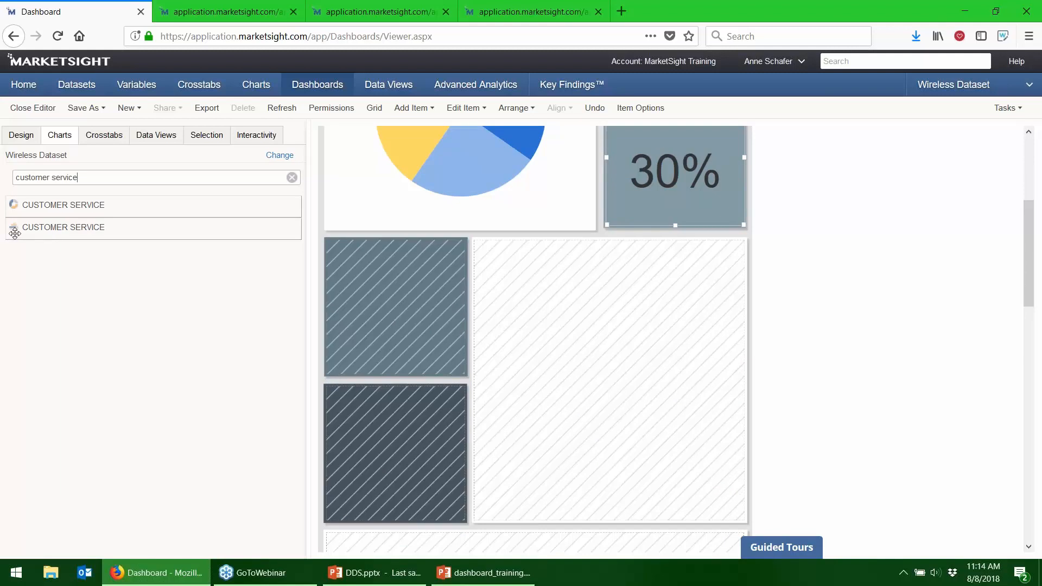
drag(15, 234, 544, 380)
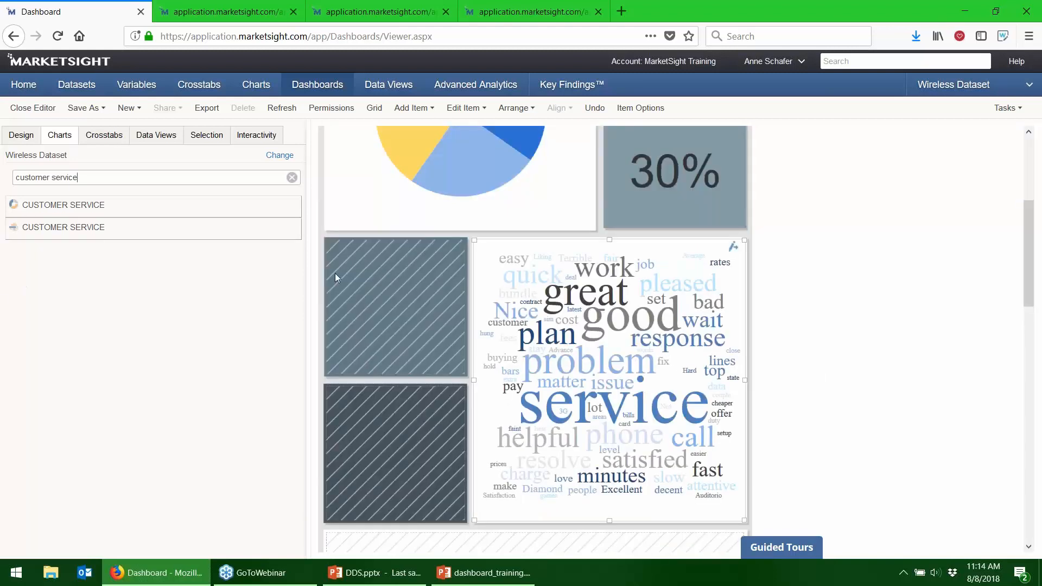
Delete the two darker grey blocks beside the word cloud, including their placeholders and background images
click(413, 333)
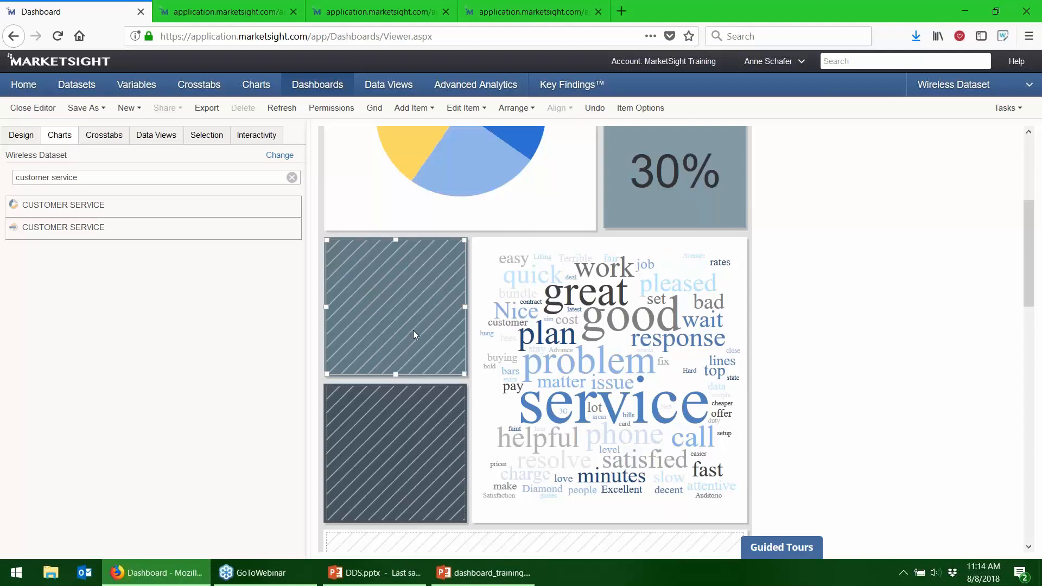
key(Delete)
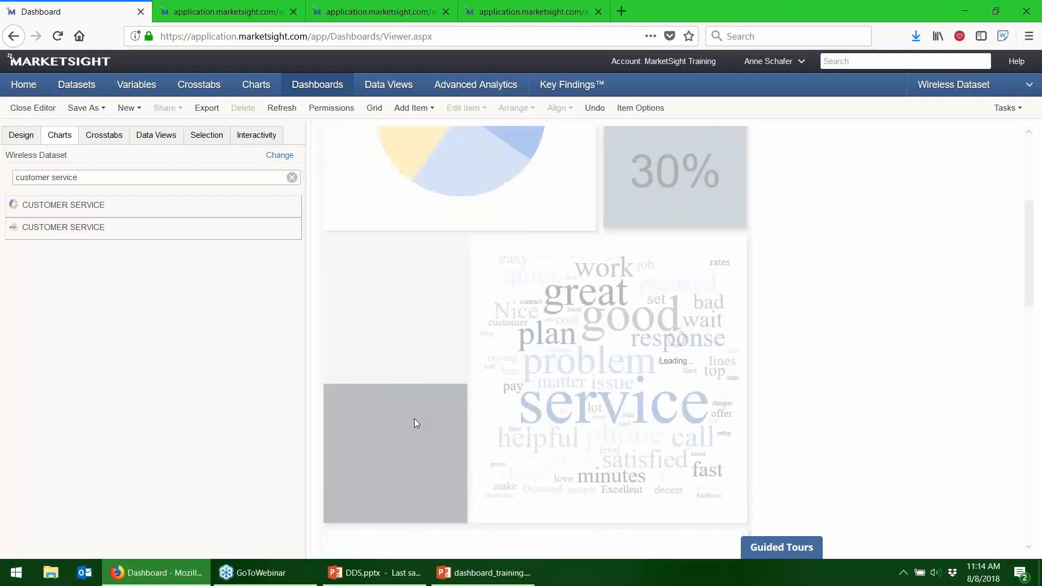
right_click(415, 418)
right_click(396, 419)
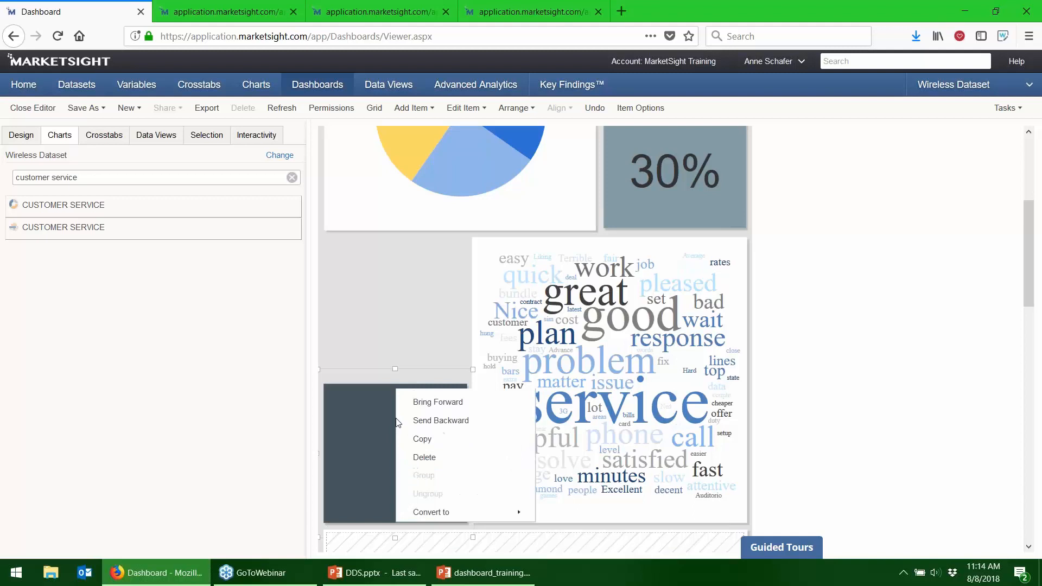
click(428, 488)
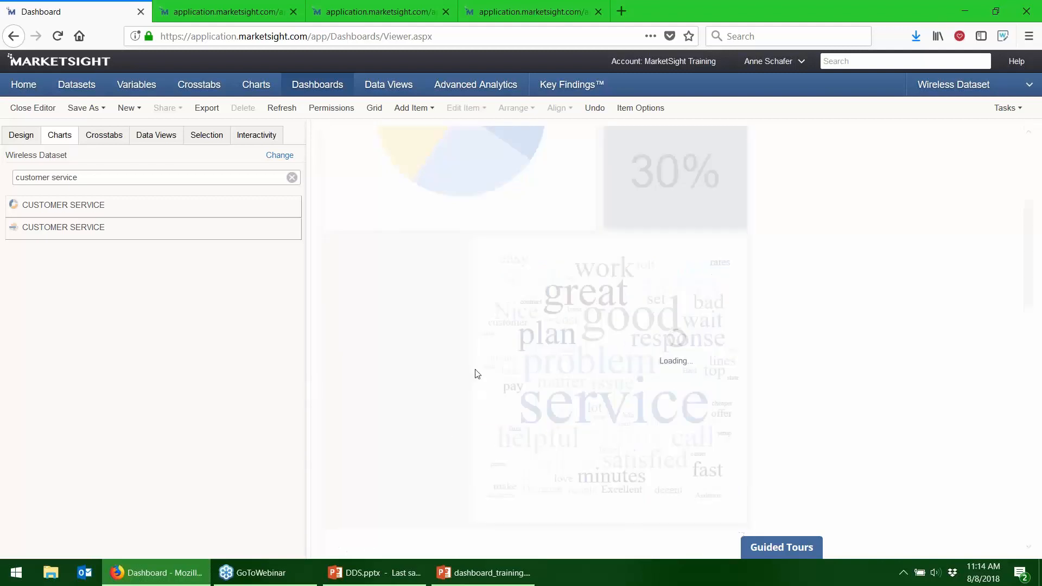
Widen the word cloud and its white background leftward across the space of the removed blocks
click(471, 373)
drag(468, 382, 323, 390)
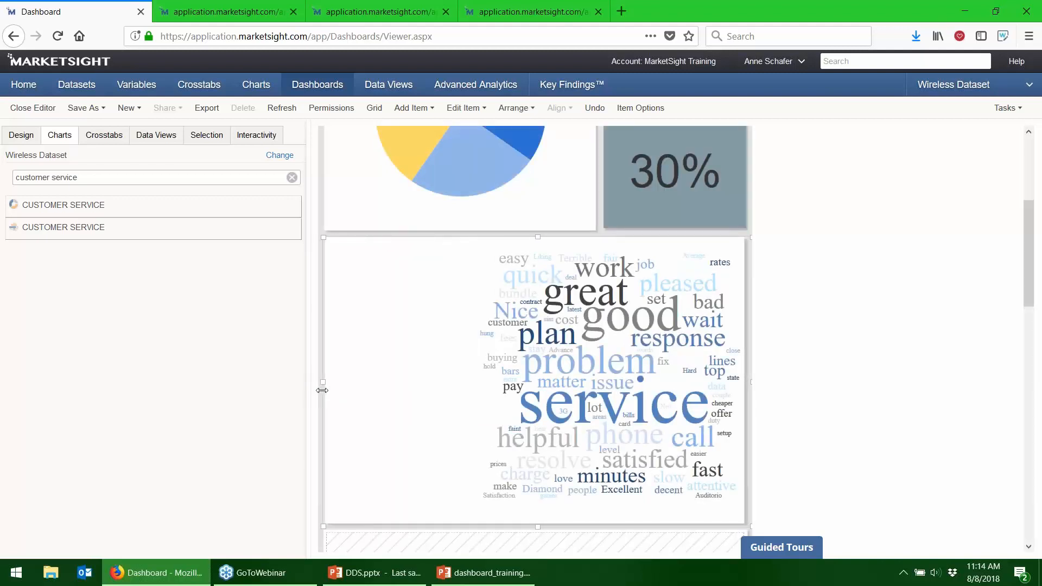
mouse_move(486, 399)
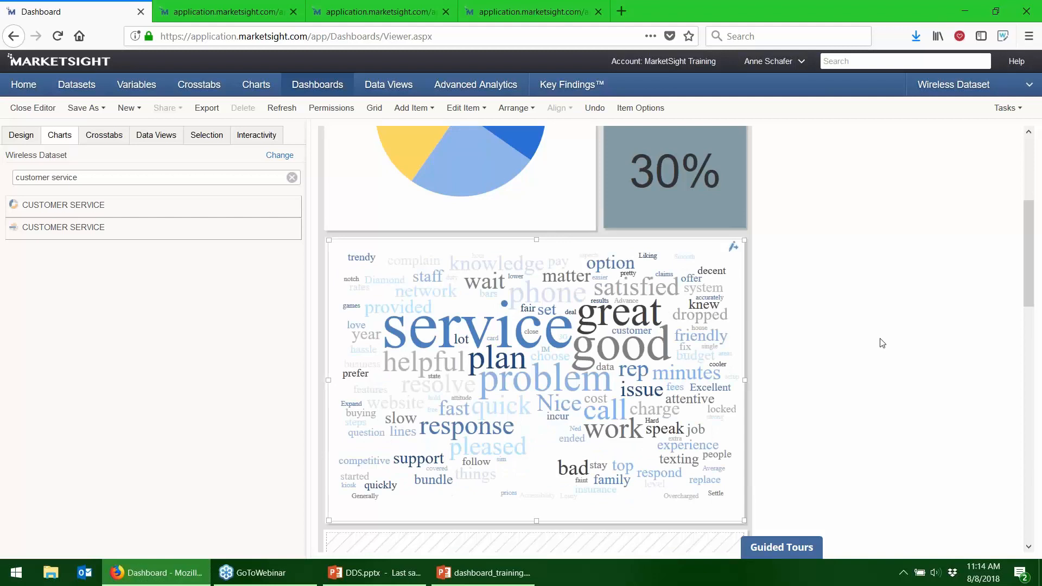
Rename the dashboard "08-08-18 Customer Service" and save it as a dashboard
scroll(882, 341, up, 5)
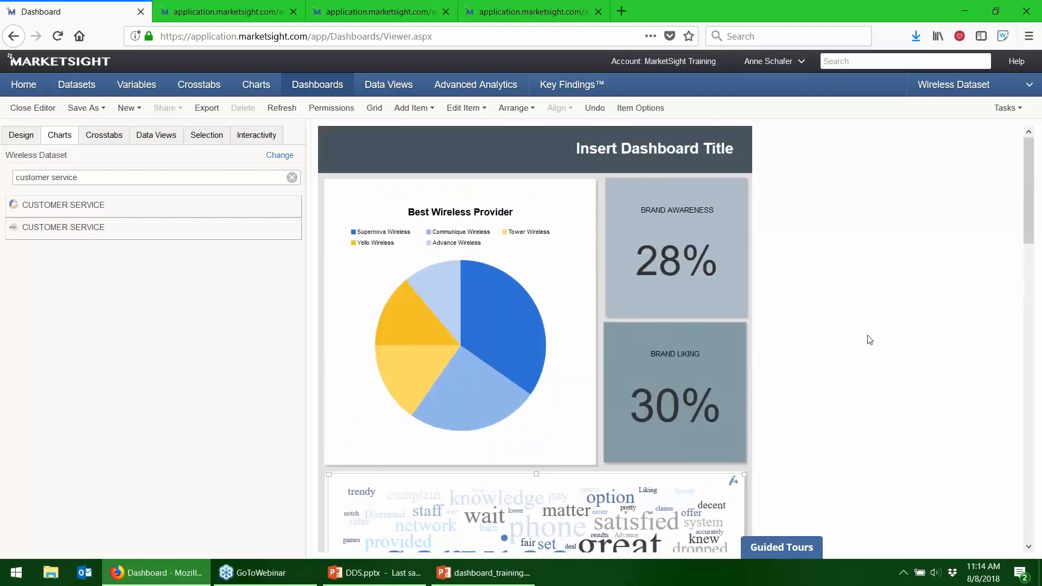
click(34, 137)
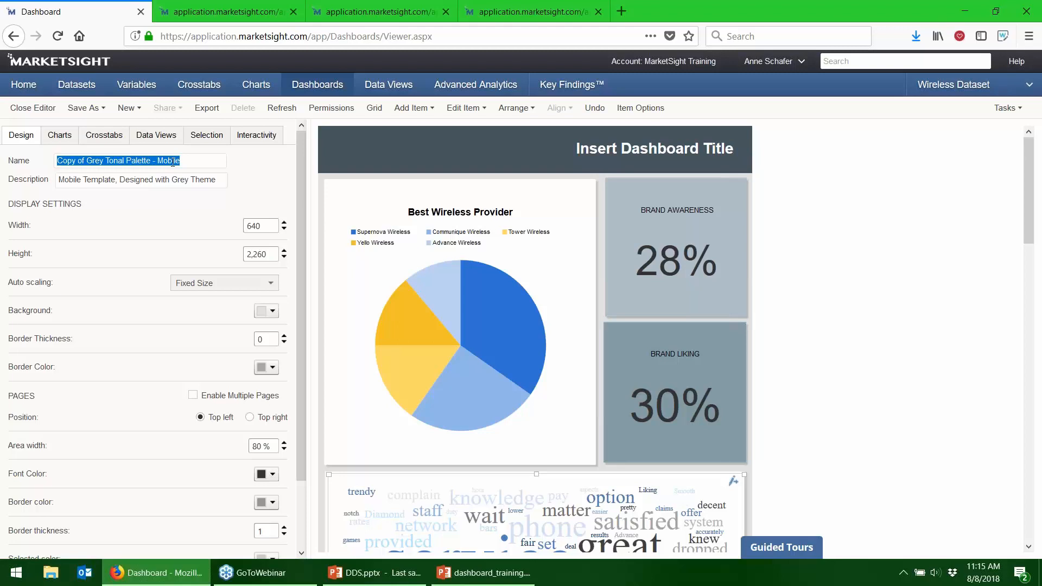
text(0)
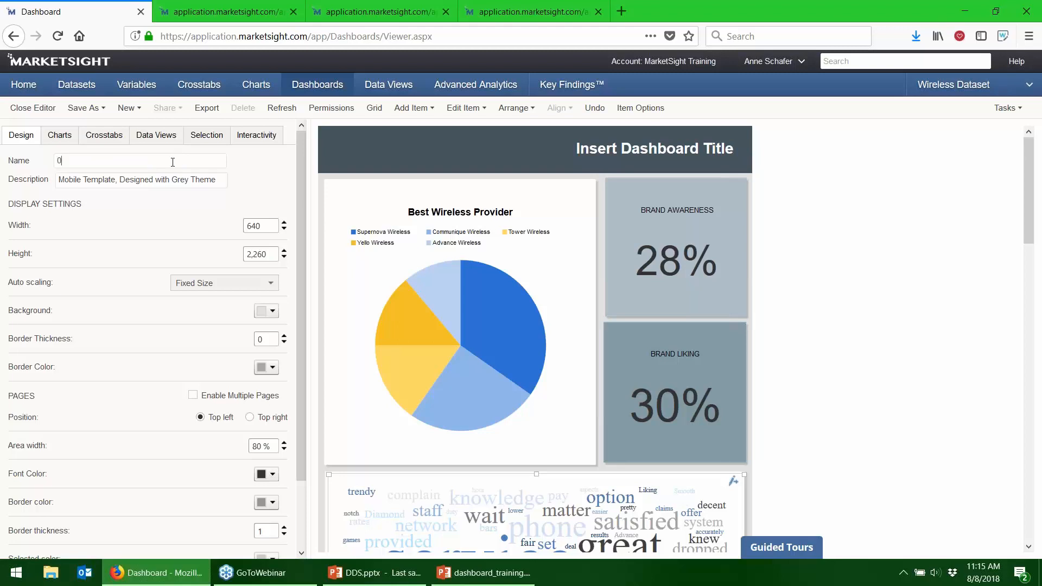
text(8-08-18 Customer Service)
click(84, 107)
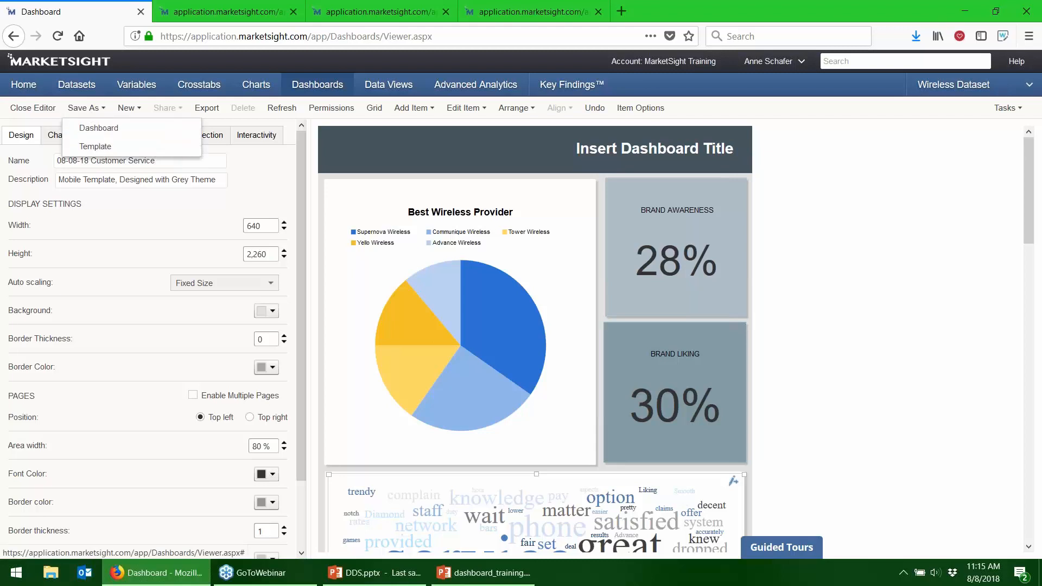
click(98, 128)
click(512, 269)
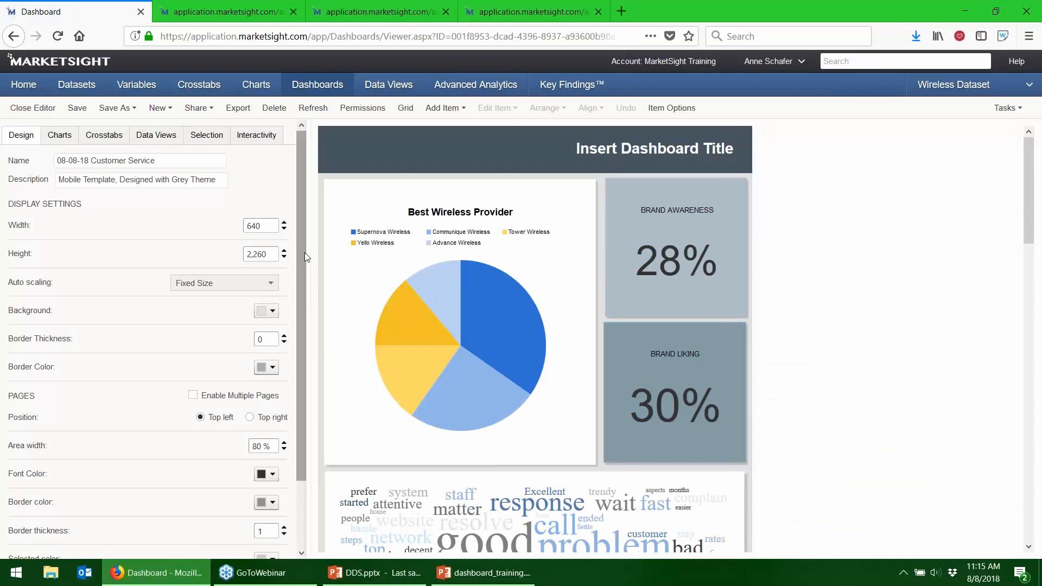
Replace the "Insert Dashboard Title" placeholder text in the header with "Customer Service Report"
double_click(573, 156)
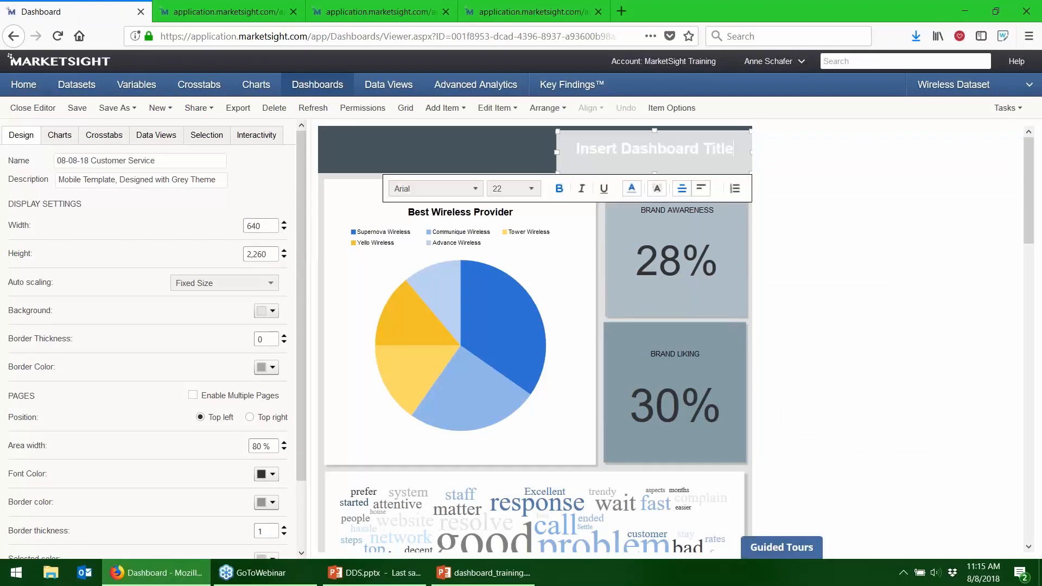
drag(577, 149, 762, 137)
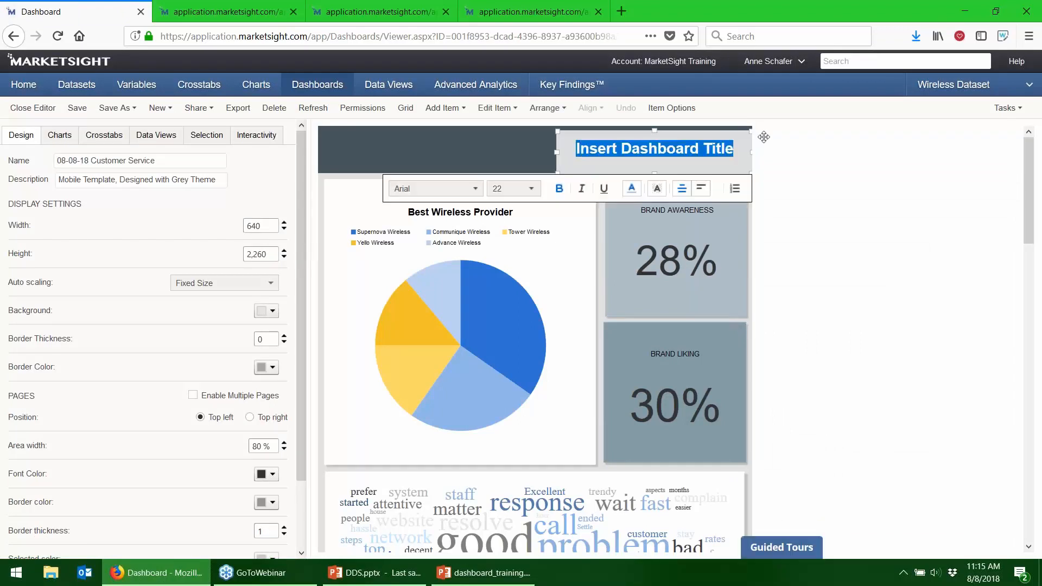
text(S)
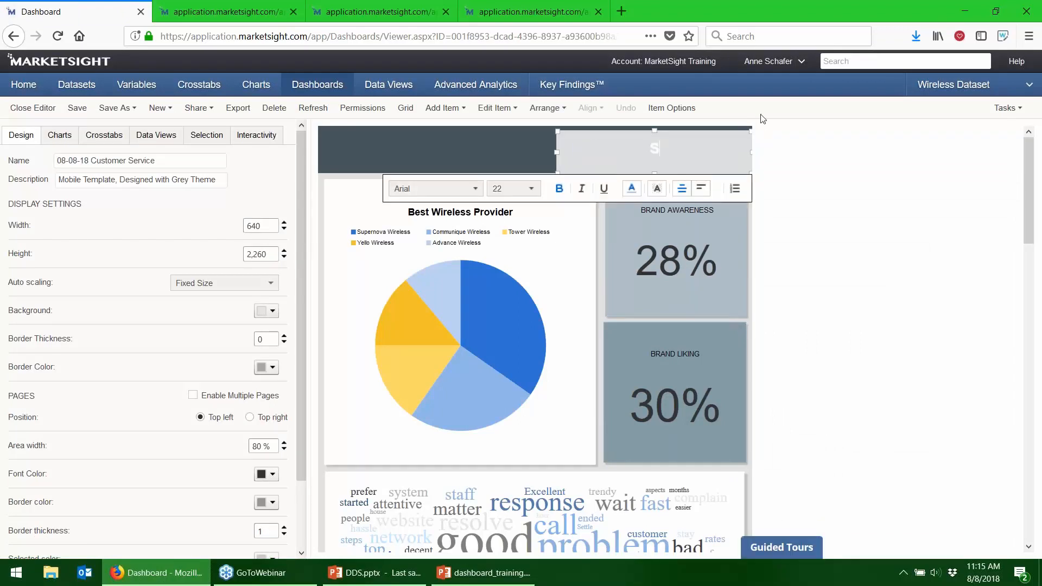
key(BackSpace)
text(Customer Se)
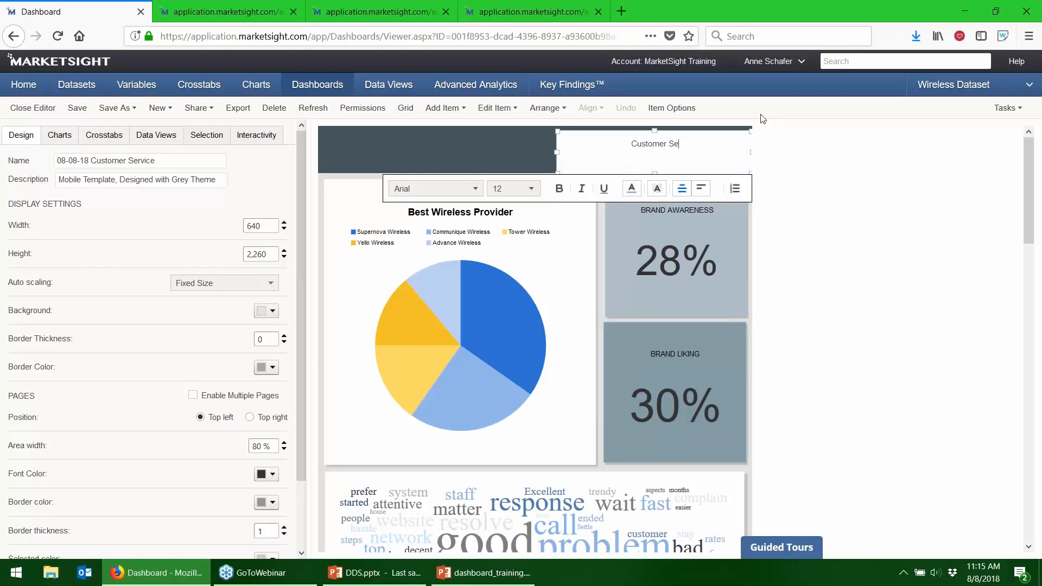
text(rvice Report)
Set the font size of the whole dashboard title to 22
key(ctrl+a)
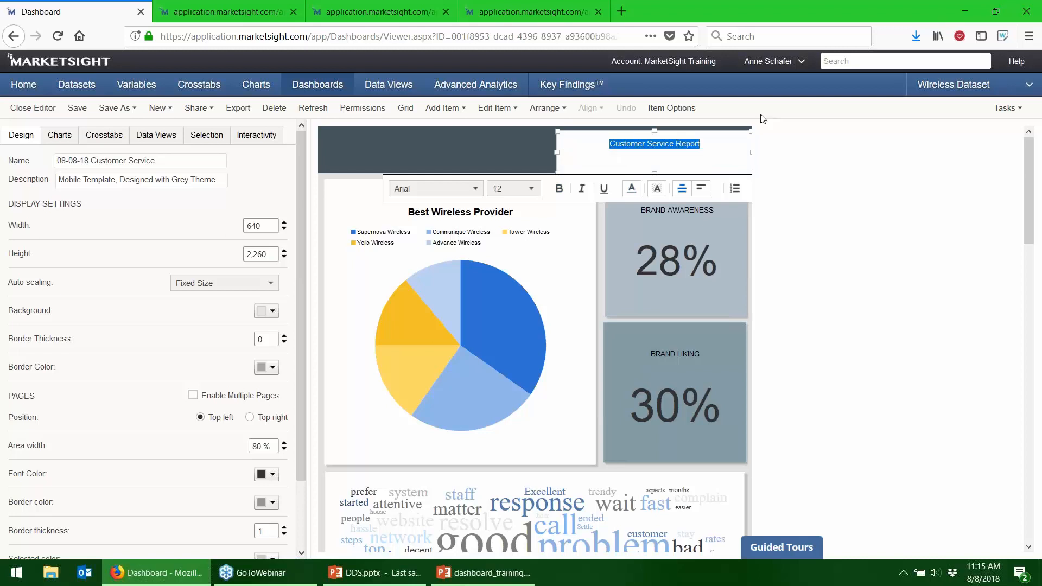
click(533, 189)
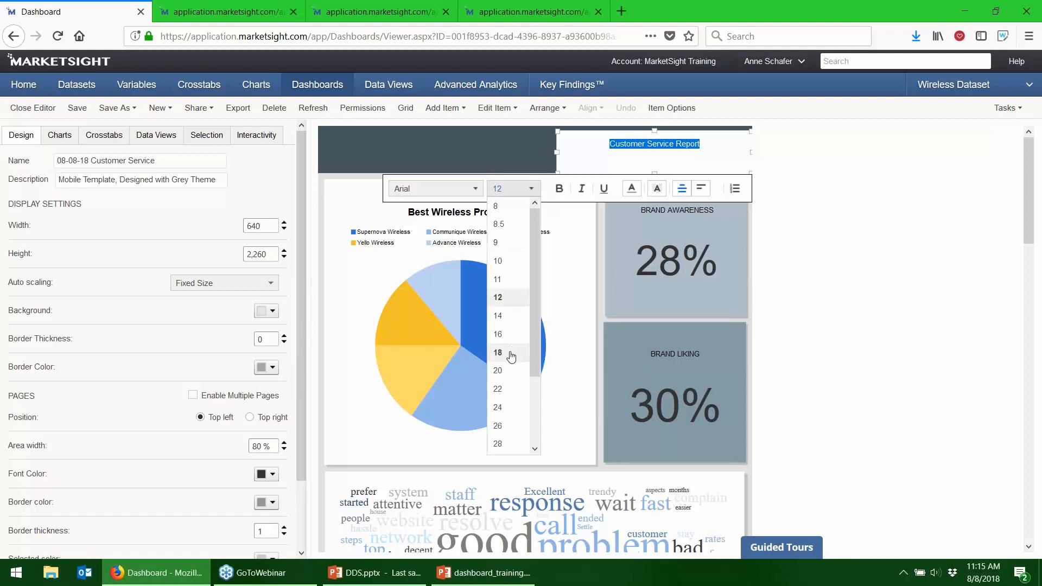
click(497, 352)
click(531, 189)
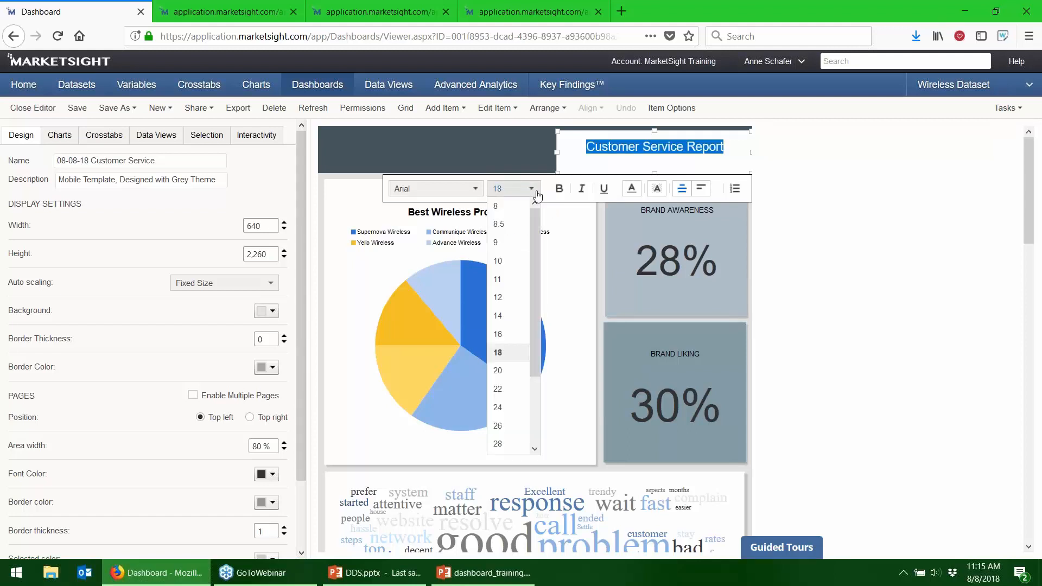
click(498, 407)
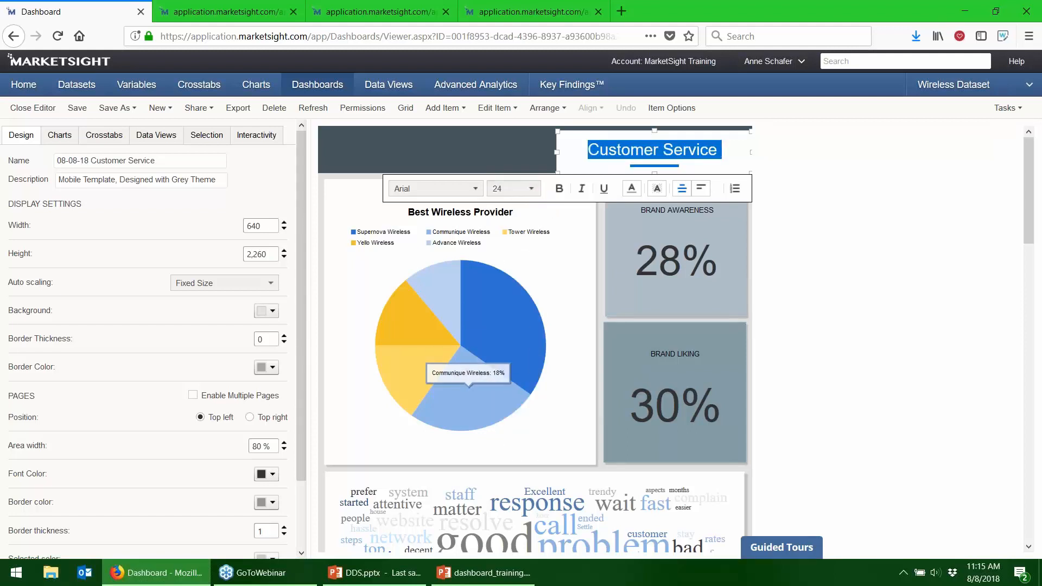
click(534, 189)
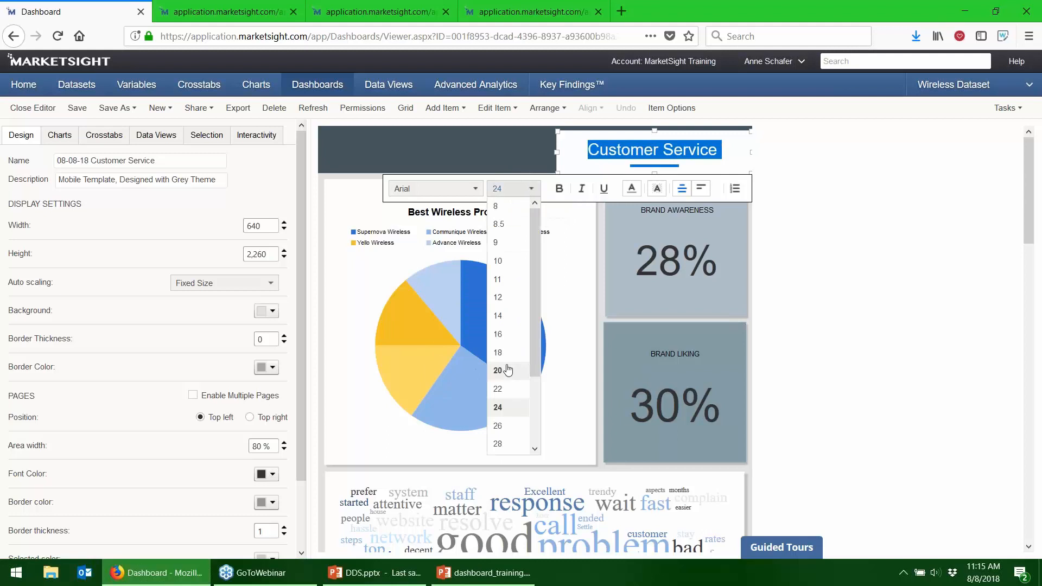
click(498, 390)
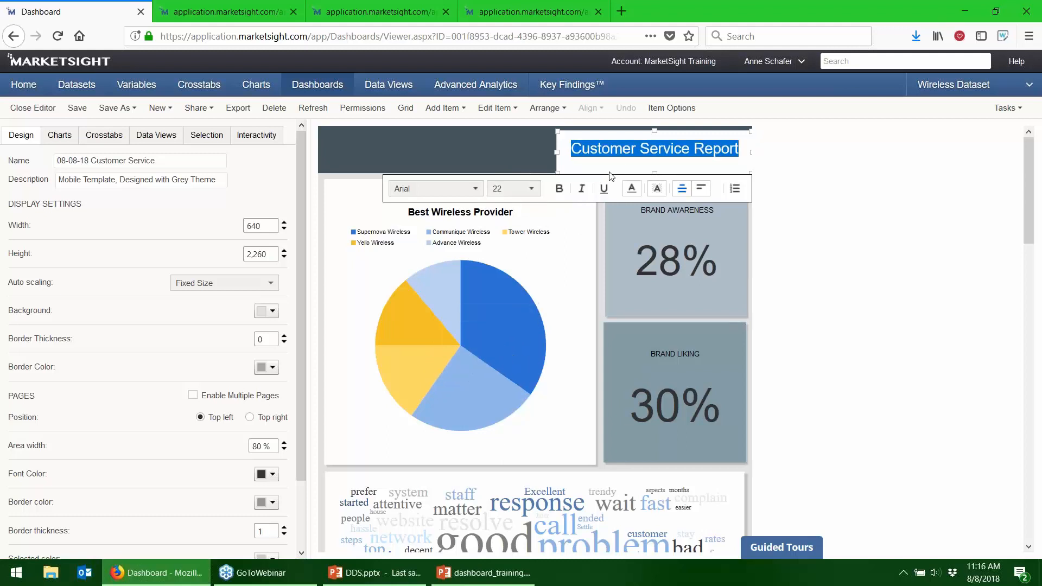
Color the dashboard title white and right-align it in its text box
click(632, 190)
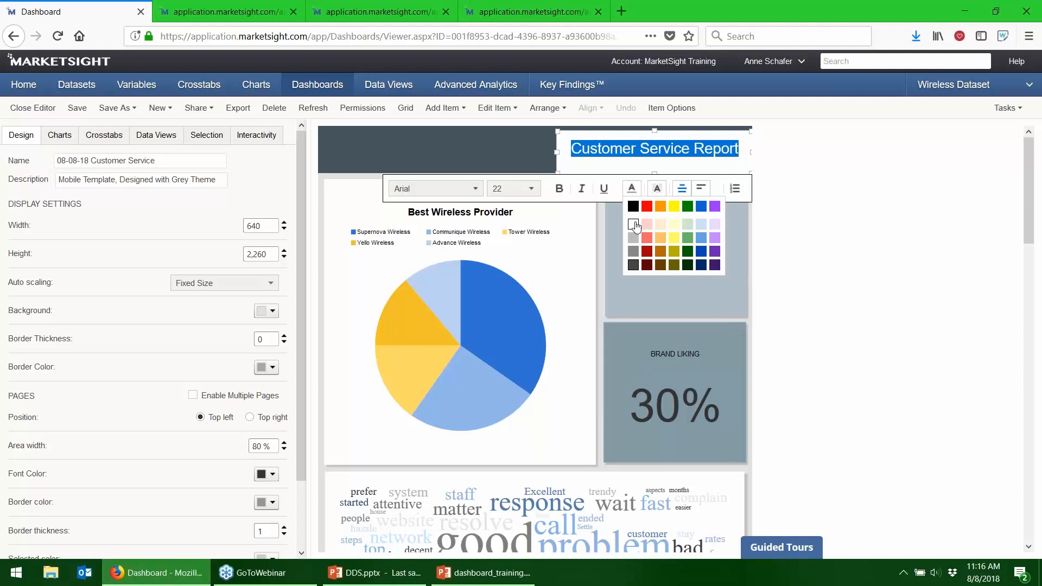
click(634, 224)
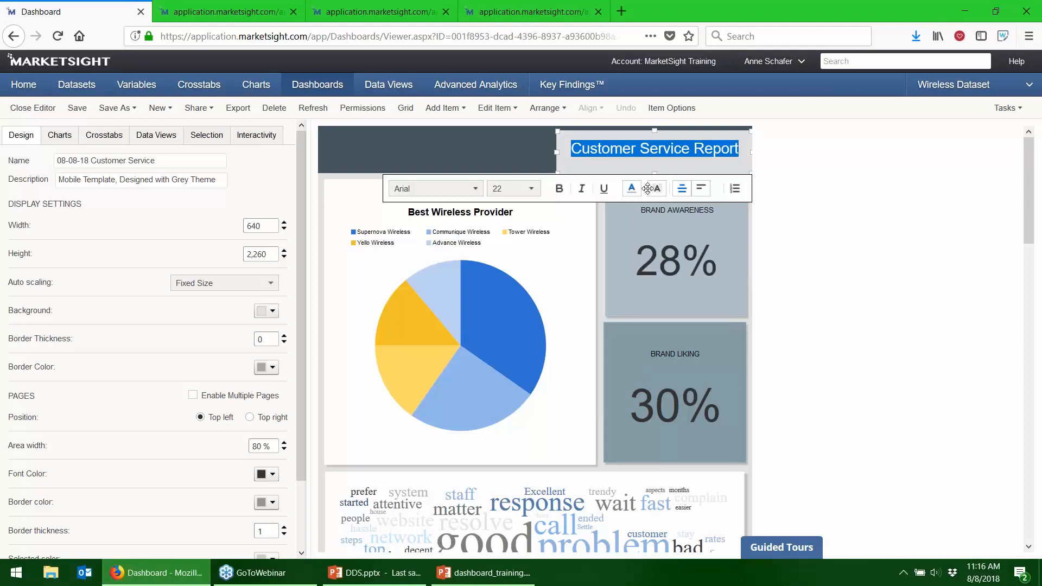
click(679, 188)
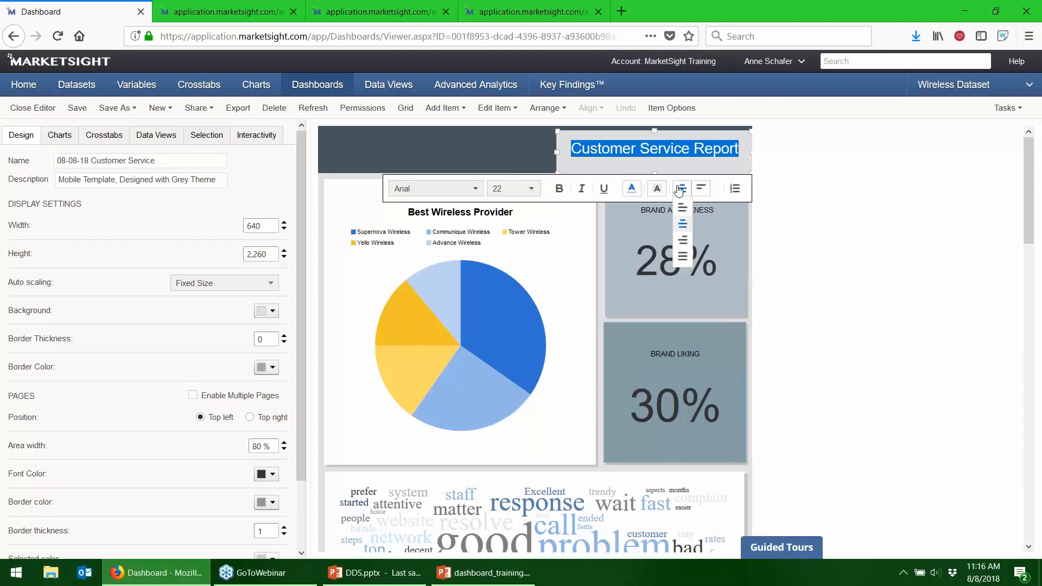
click(682, 242)
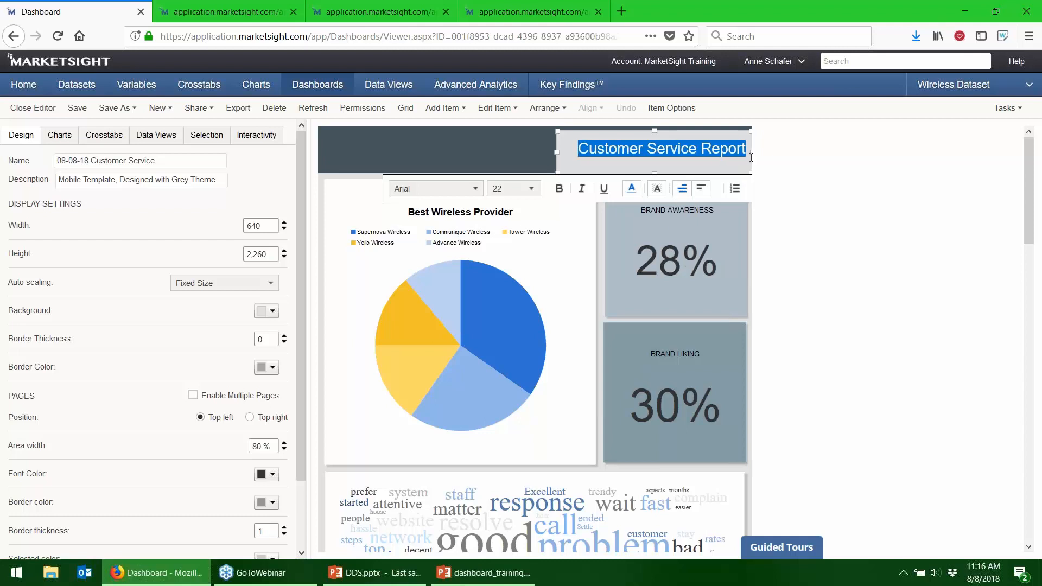
click(786, 163)
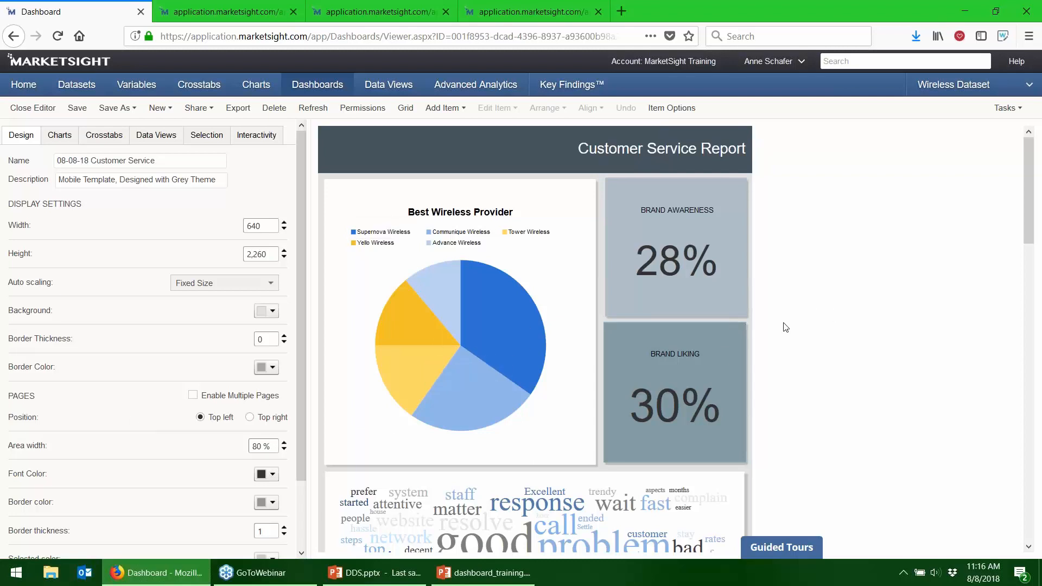
click(108, 139)
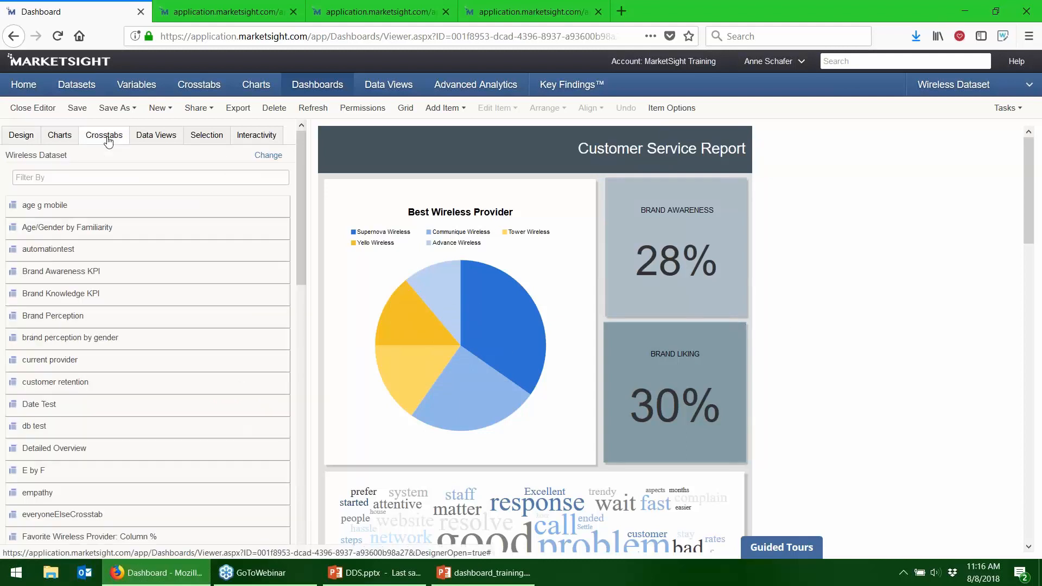
click(146, 143)
click(108, 137)
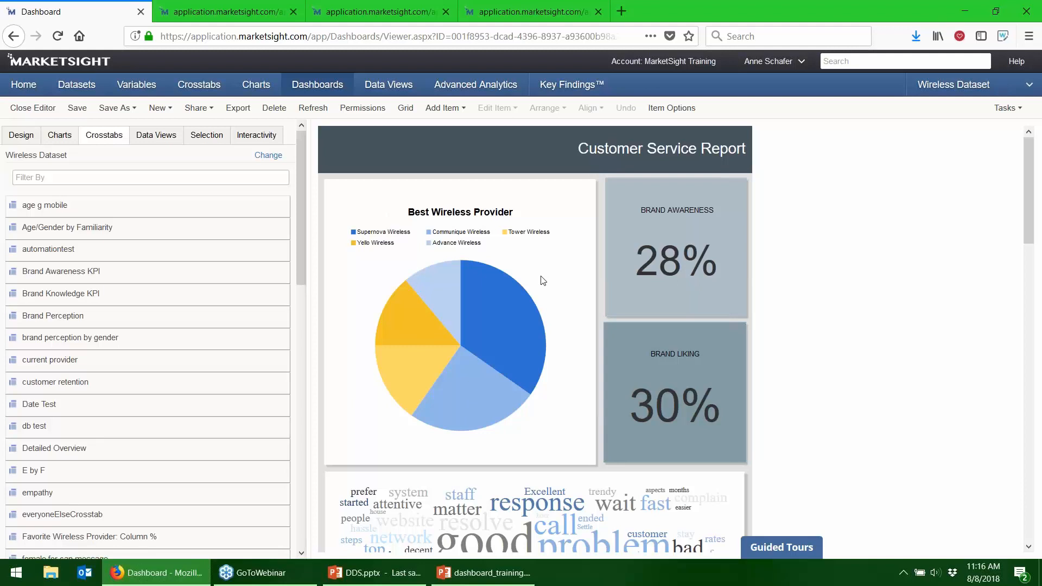
mouse_move(458, 278)
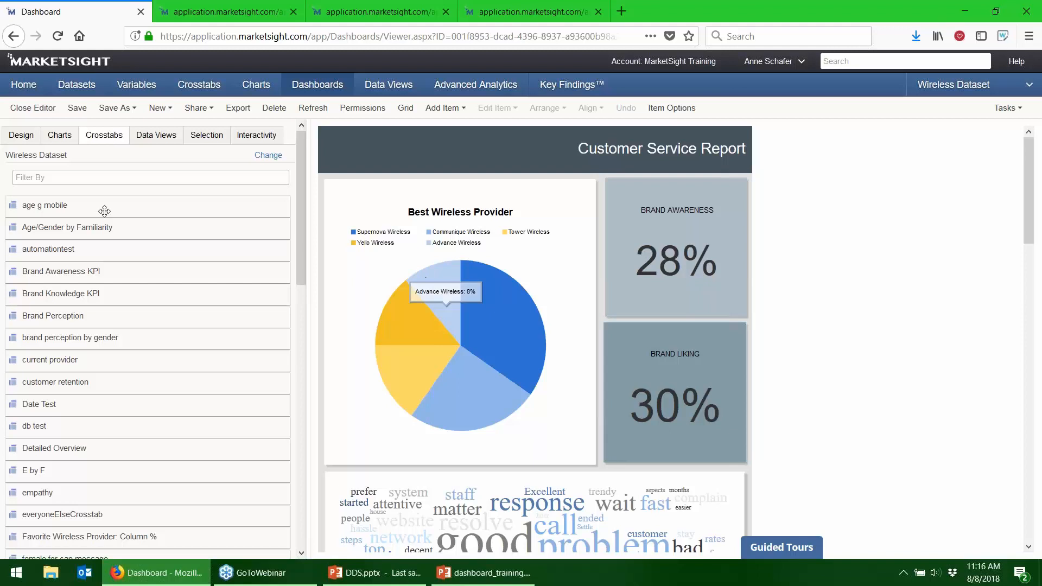
Enable multiple pages for the dashboard, view Page 2 and return to Page 1
click(21, 135)
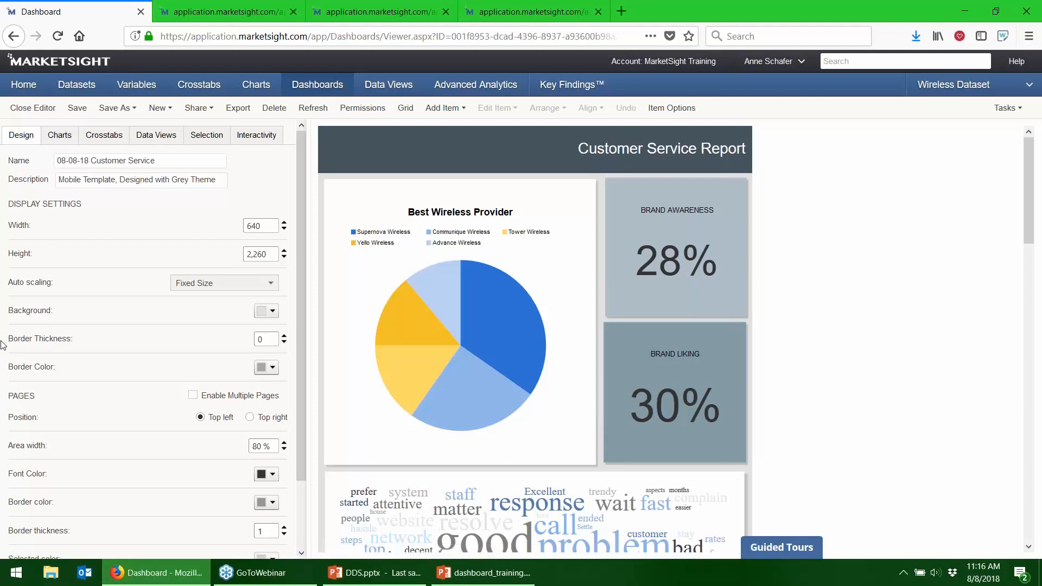
click(193, 395)
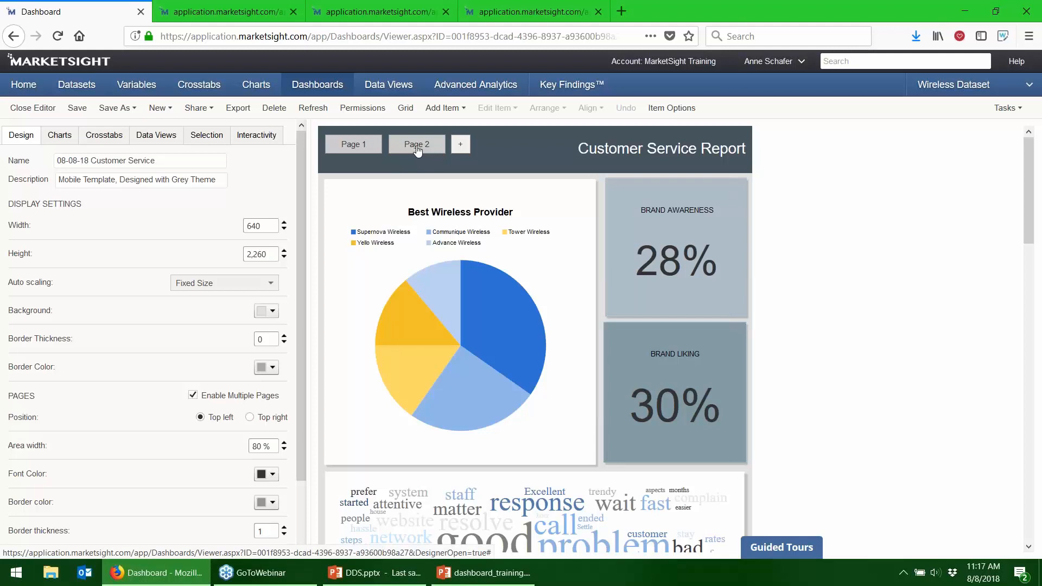
click(415, 149)
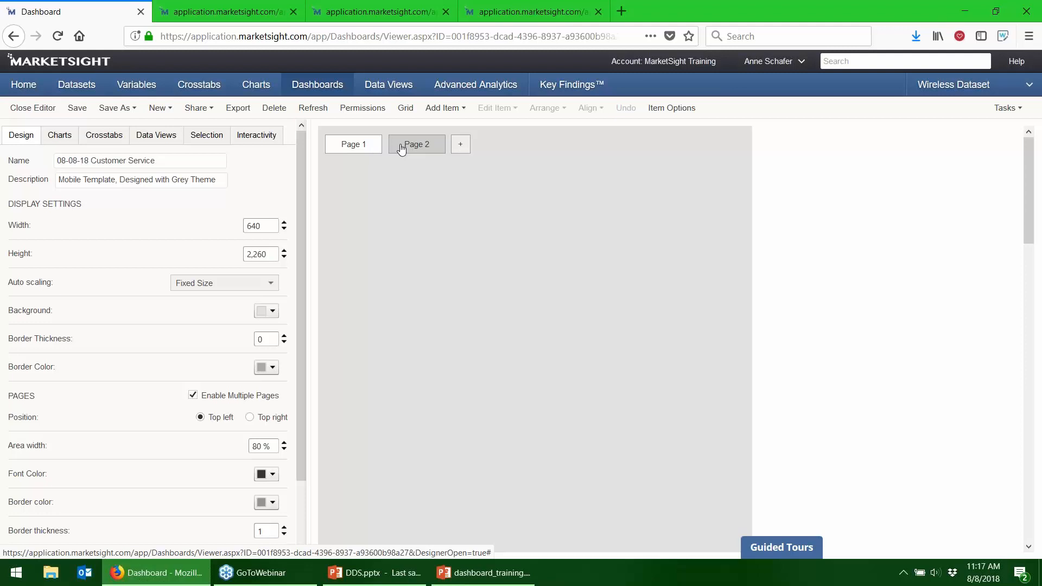
click(373, 150)
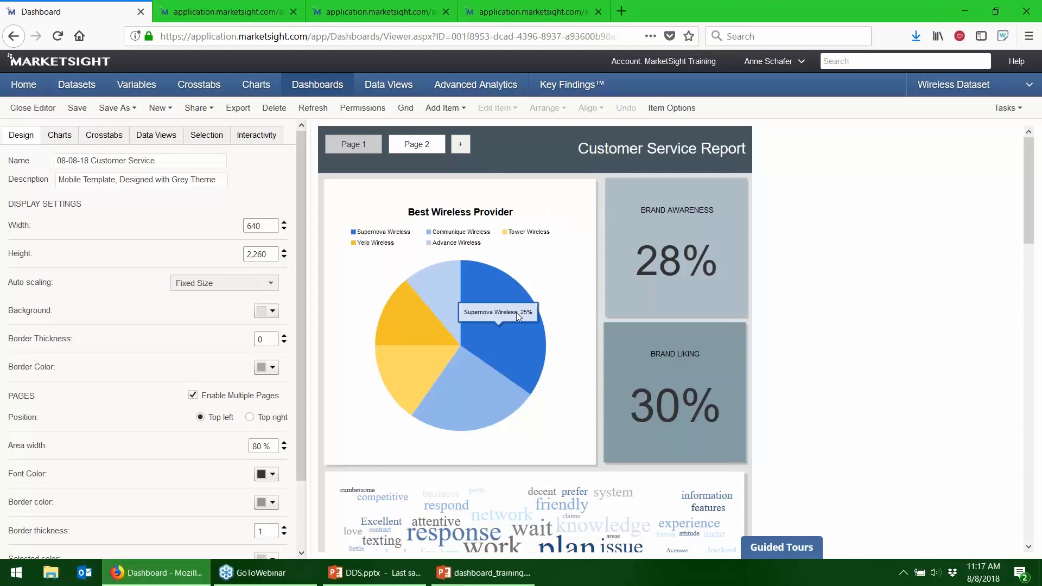
Duplicate Page 1 with all its contents and deselect the copied items
right_click(343, 154)
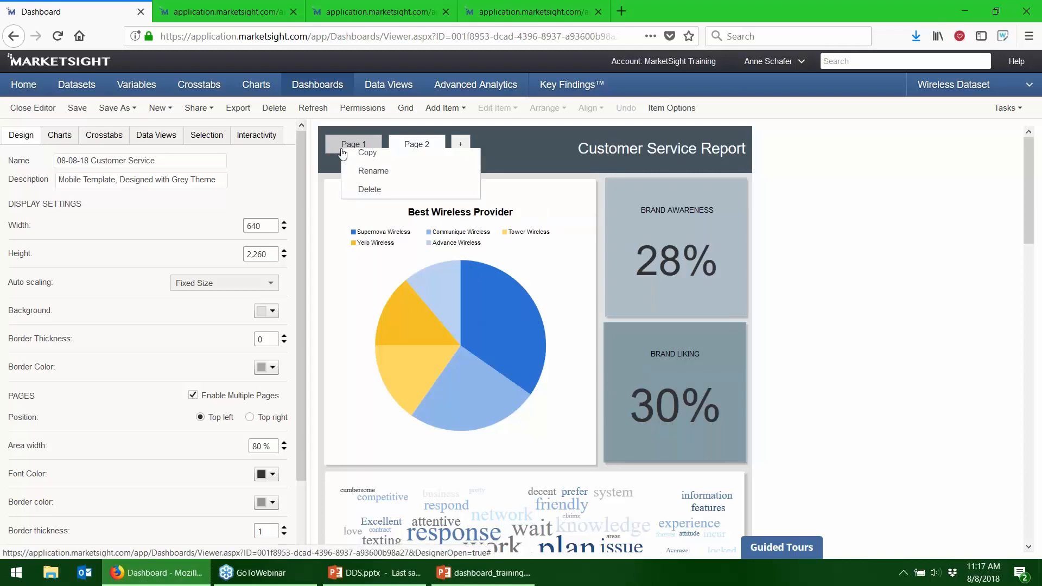
click(369, 158)
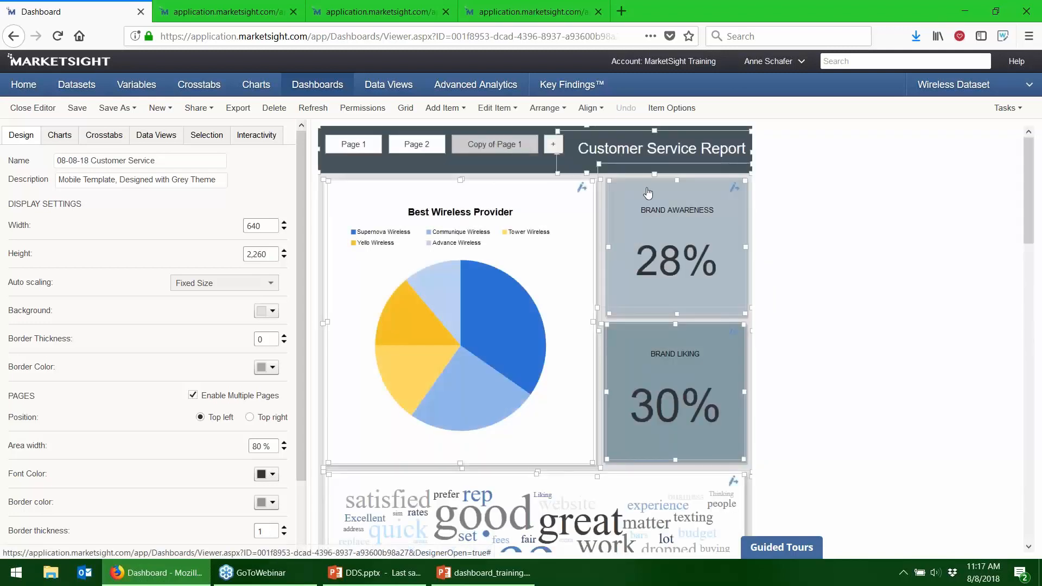
click(908, 251)
Convert the BRAND AWARENESS chart on the copied page to a placeholder
right_click(683, 242)
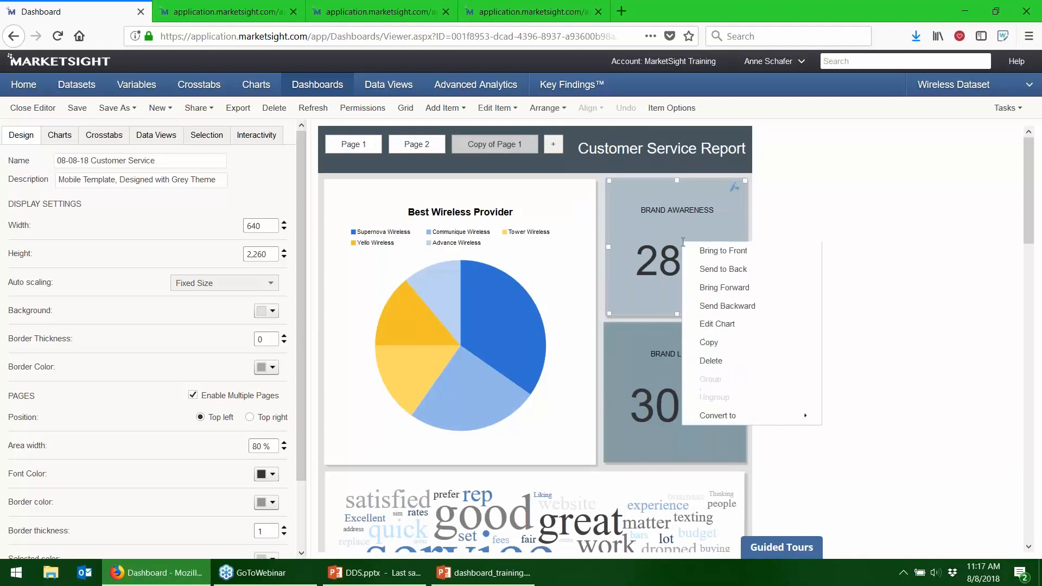
mouse_move(727, 424)
click(852, 416)
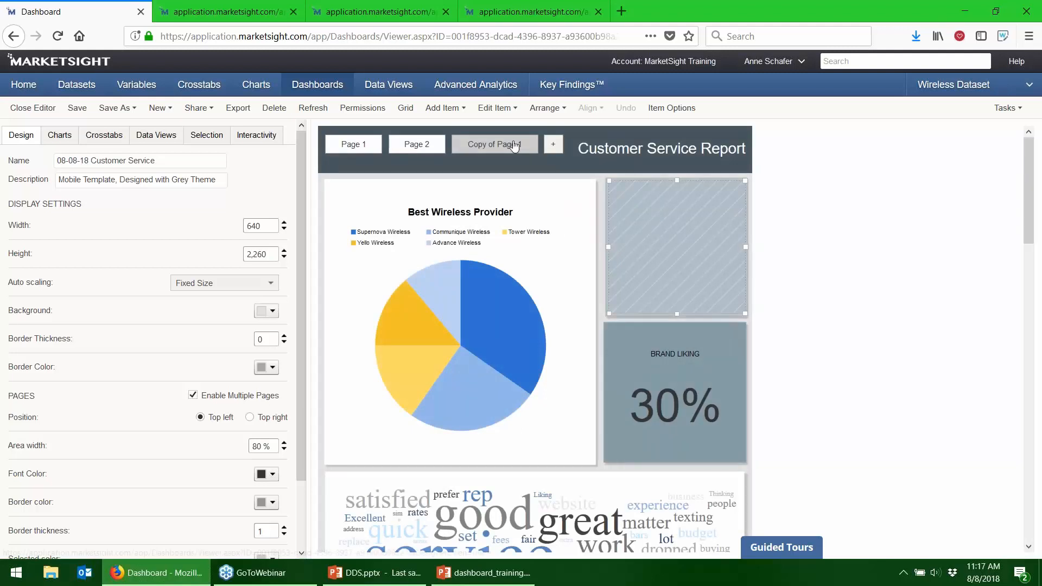
Delete the empty placeholder block and the BRAND LIKING chart beside the pie chart, including their background images
click(690, 252)
click(697, 377)
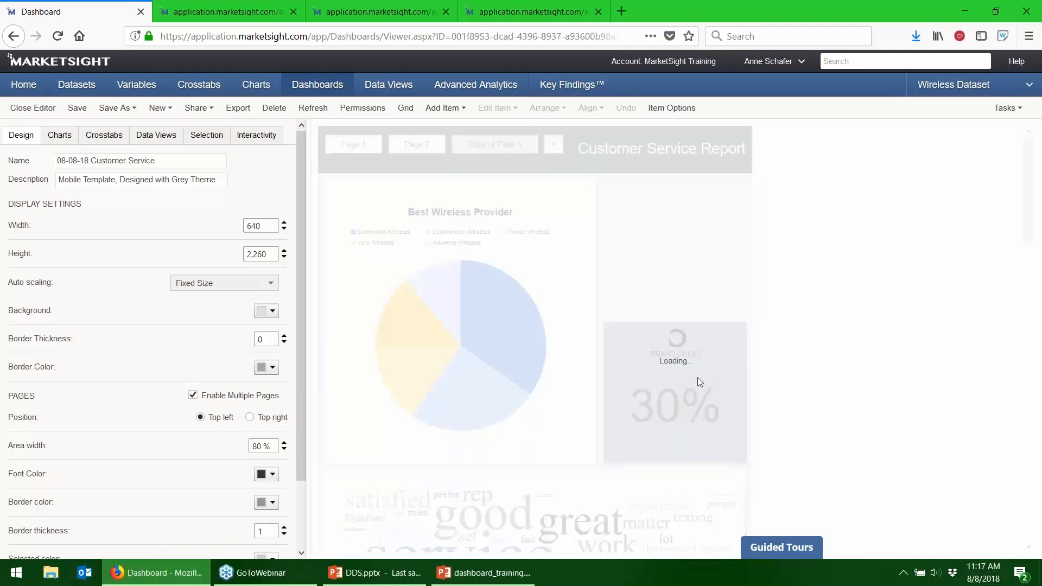
click(698, 375)
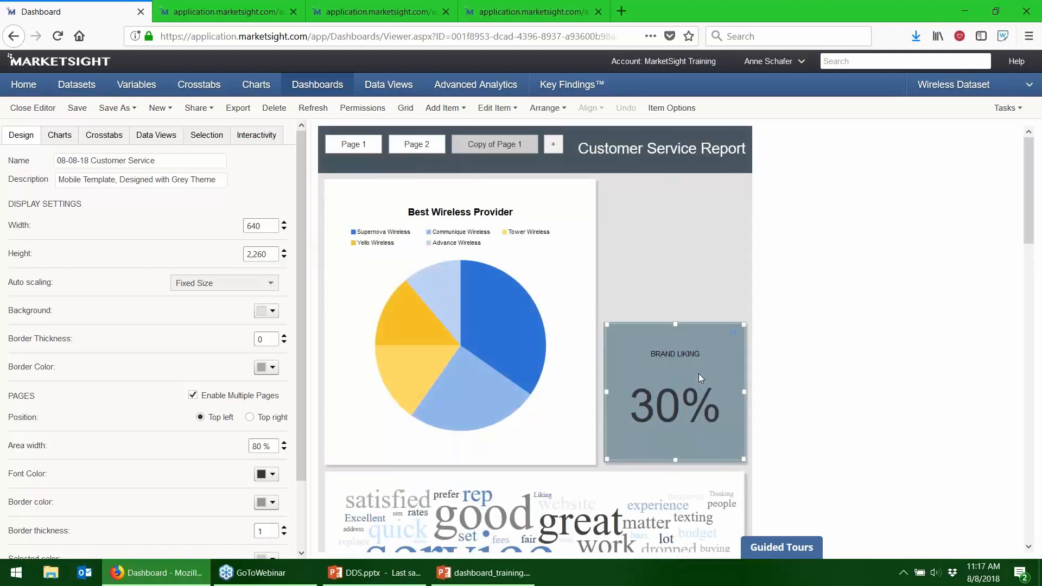
key(Delete)
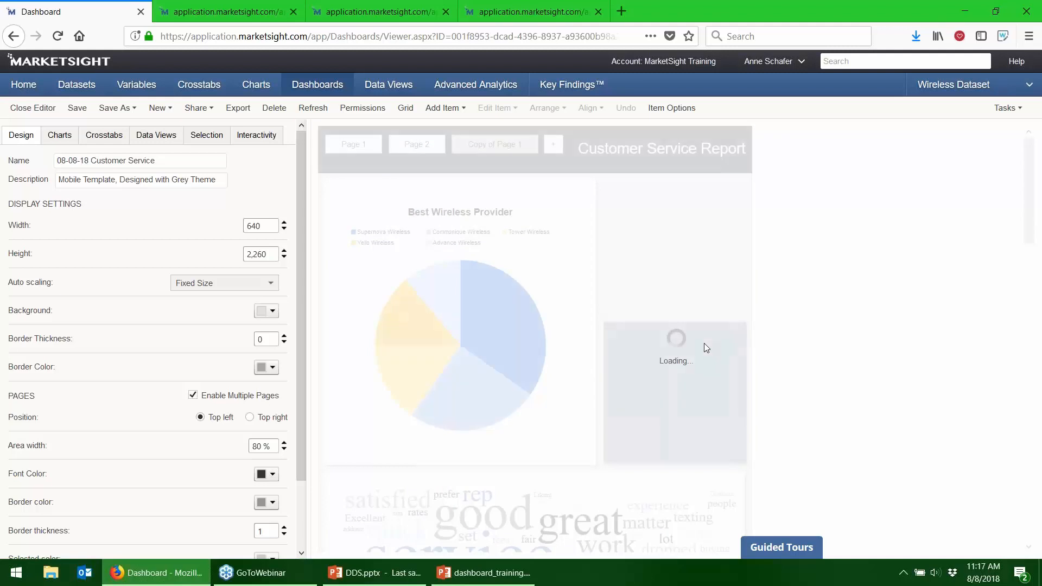
key(Delete)
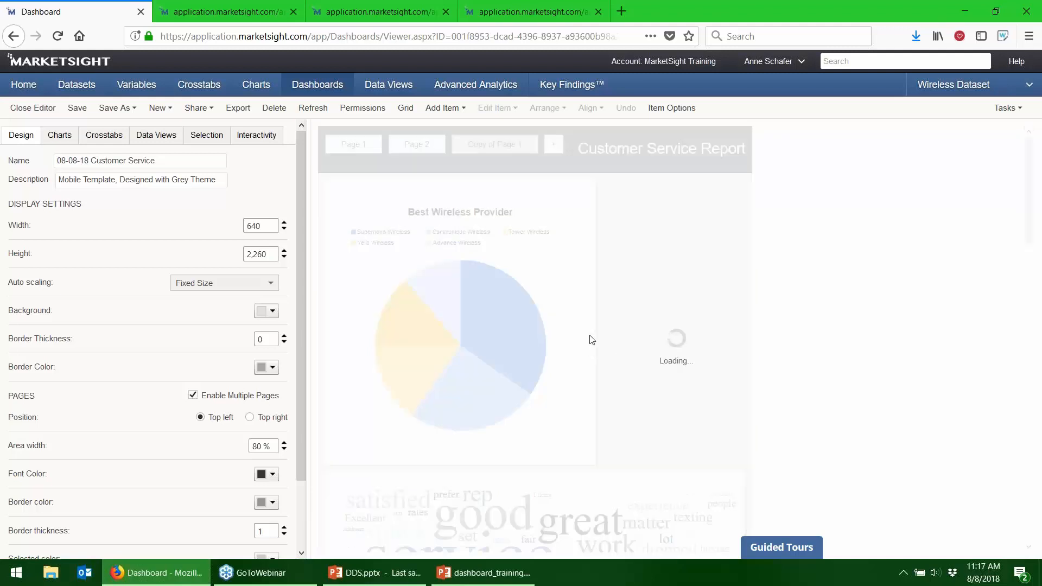
Delete the word cloud and its white background from the copied page
click(698, 500)
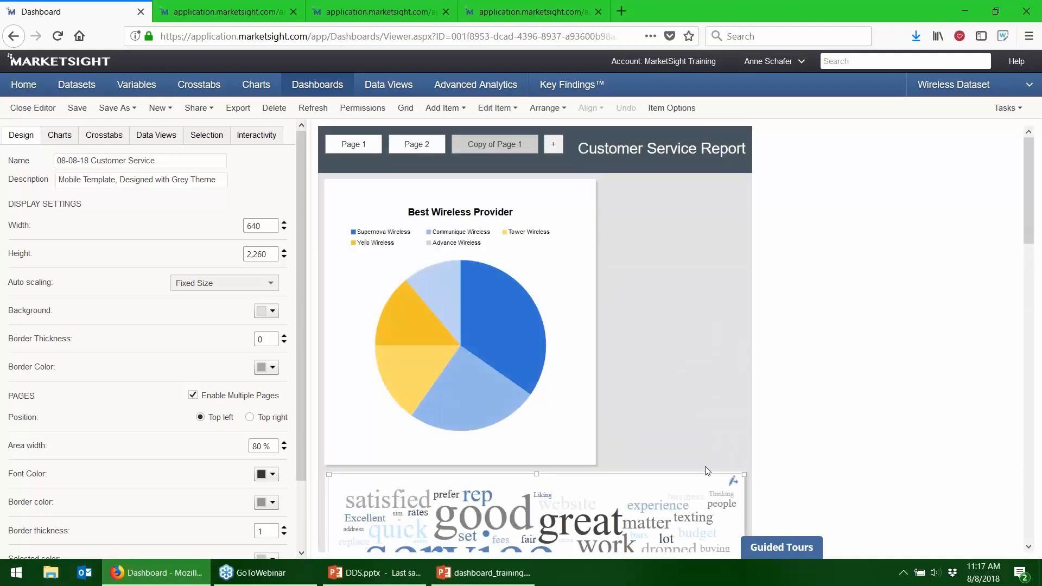
ctrl+click(687, 472)
key(Delete)
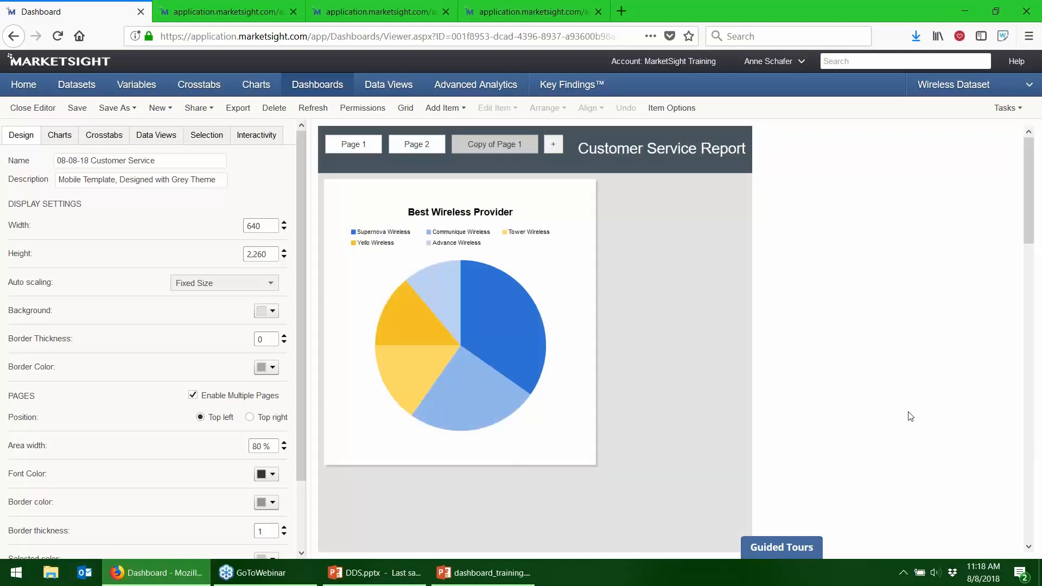
Convert the Best Wireless Provider pie chart to a placeholder and widen its white background rightward to the page's edge
click(542, 224)
right_click(550, 219)
mouse_move(591, 404)
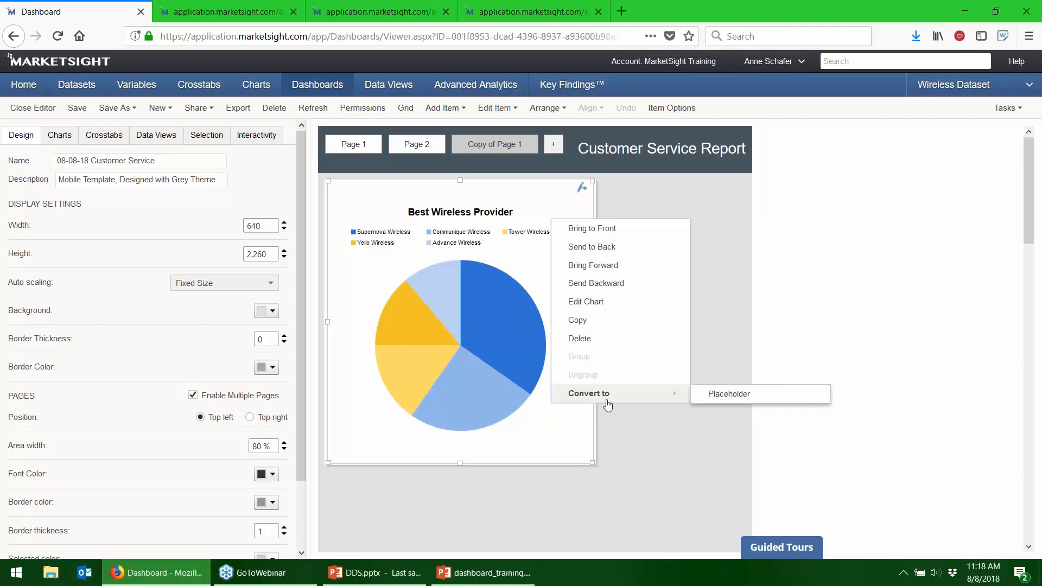
click(699, 395)
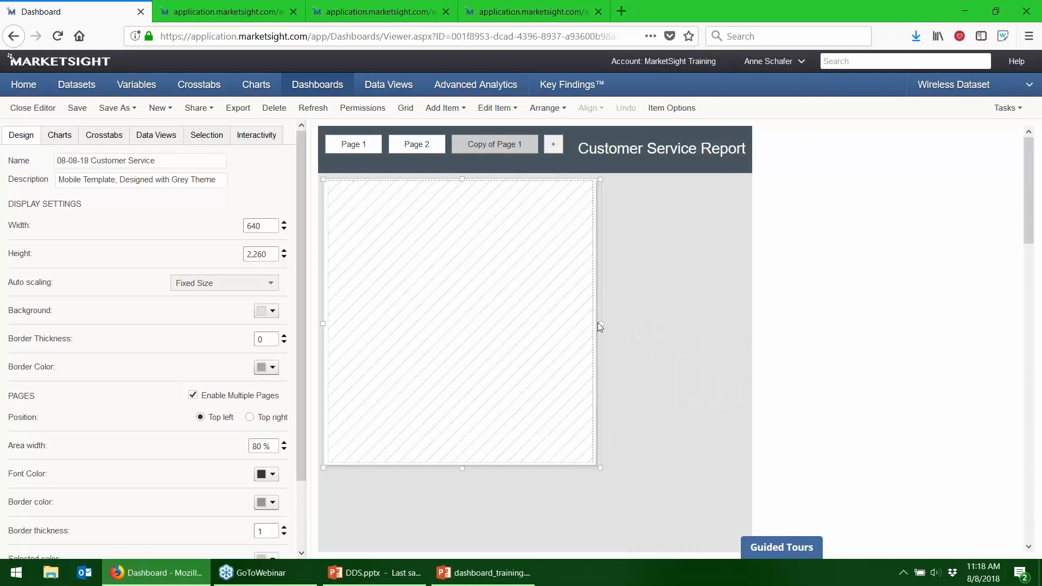
drag(598, 324, 753, 324)
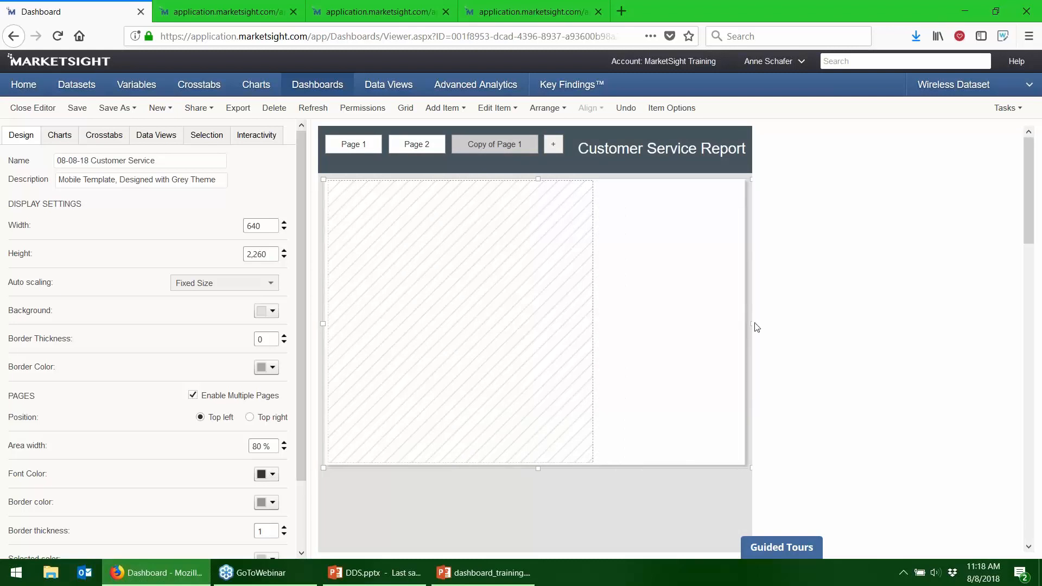
Widen the placeholder to fill its white background, and extend both the background and the placeholder further down the page
click(534, 302)
drag(594, 323, 741, 325)
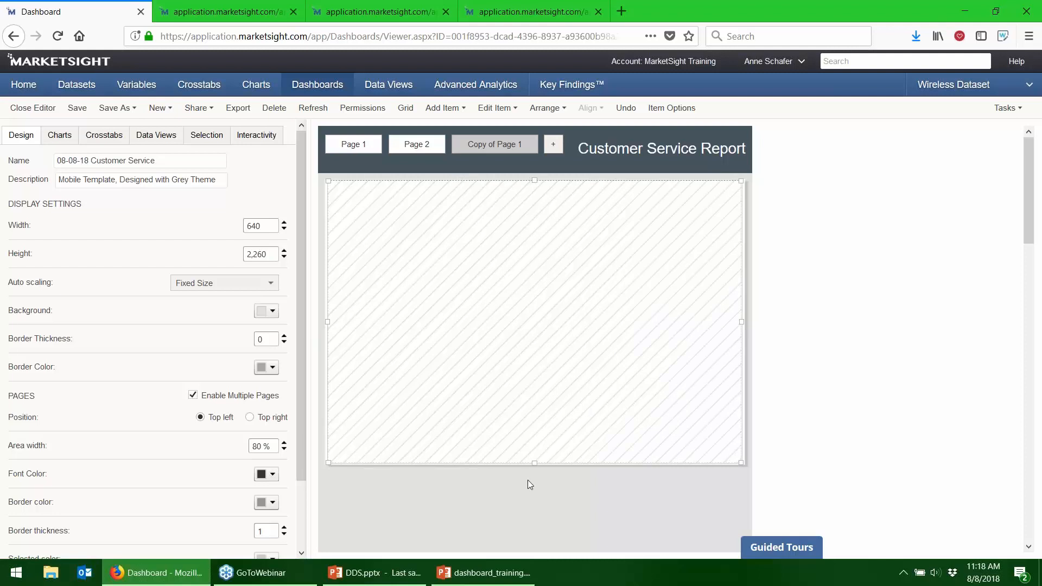
click(537, 465)
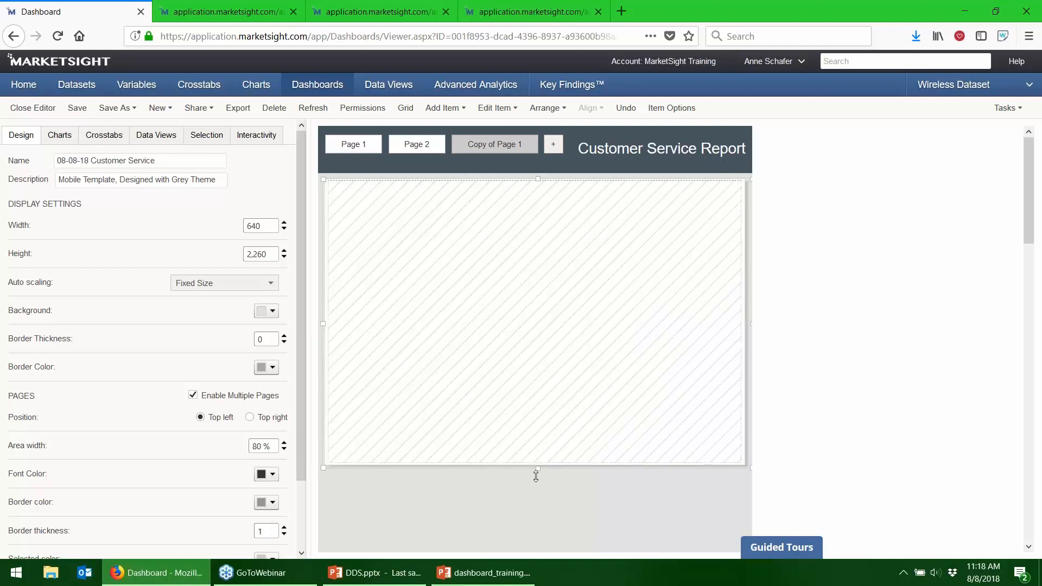
drag(536, 473, 536, 524)
click(535, 460)
drag(533, 467, 528, 515)
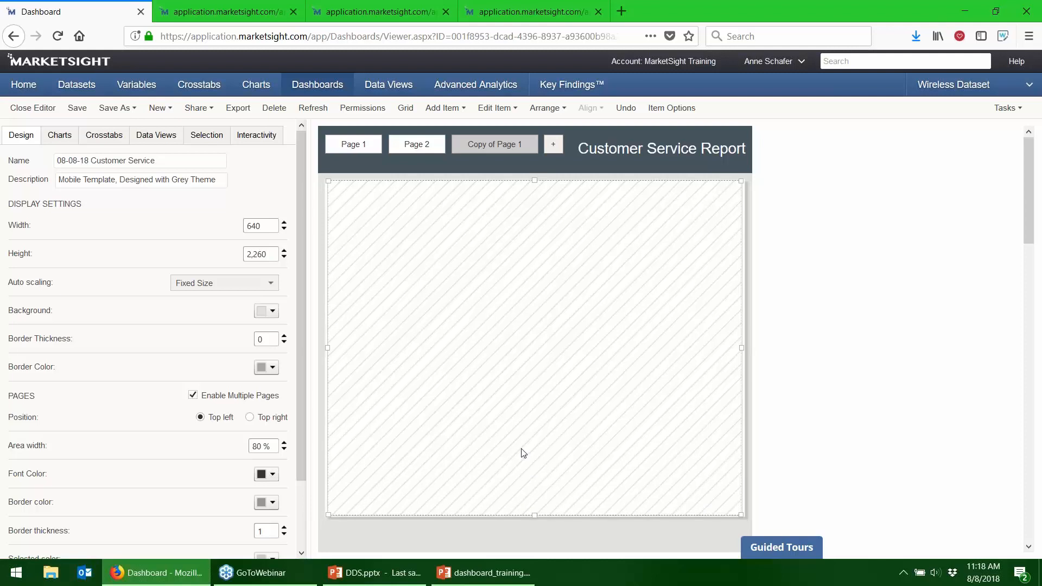
Place the Age/Gender by Familiarity crosstab into the enlarged placeholder on the copied page
click(116, 140)
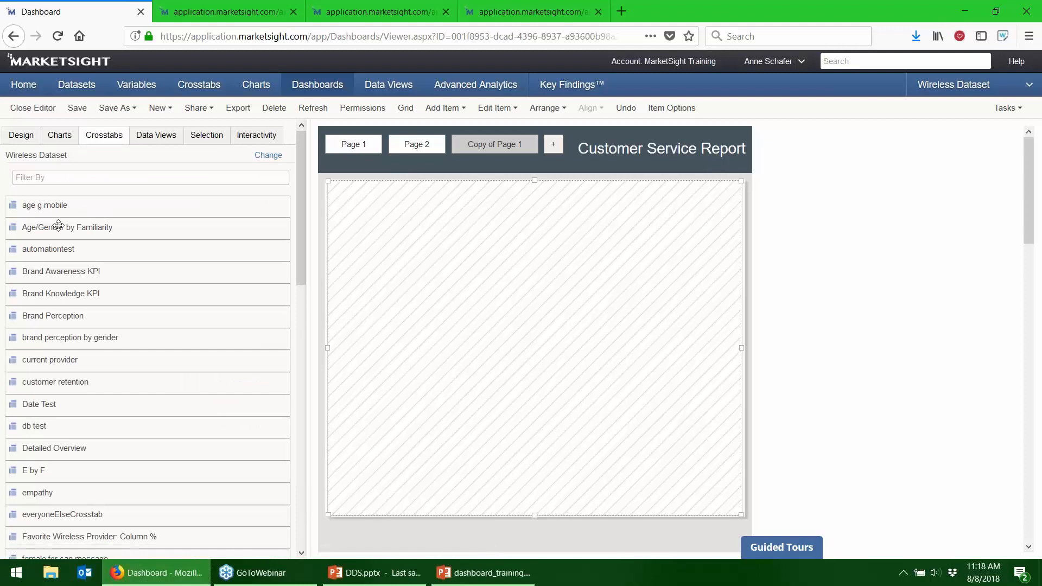
drag(59, 226, 380, 247)
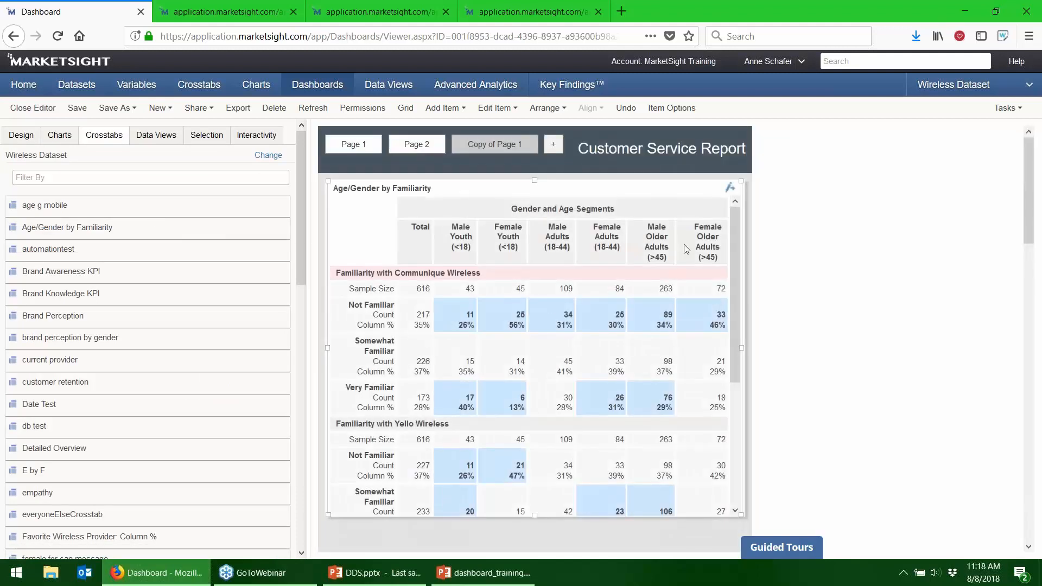
drag(733, 220, 727, 172)
scroll(869, 226, down, 1)
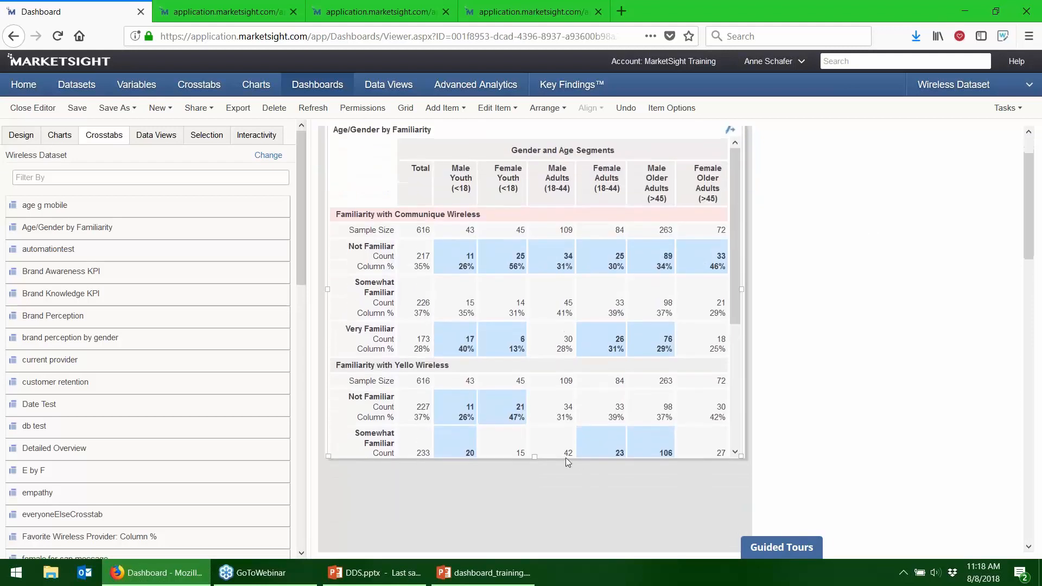
Stretch the Age/Gender by Familiarity crosstab downward to show the rows for Tower Wireless
drag(535, 457, 536, 543)
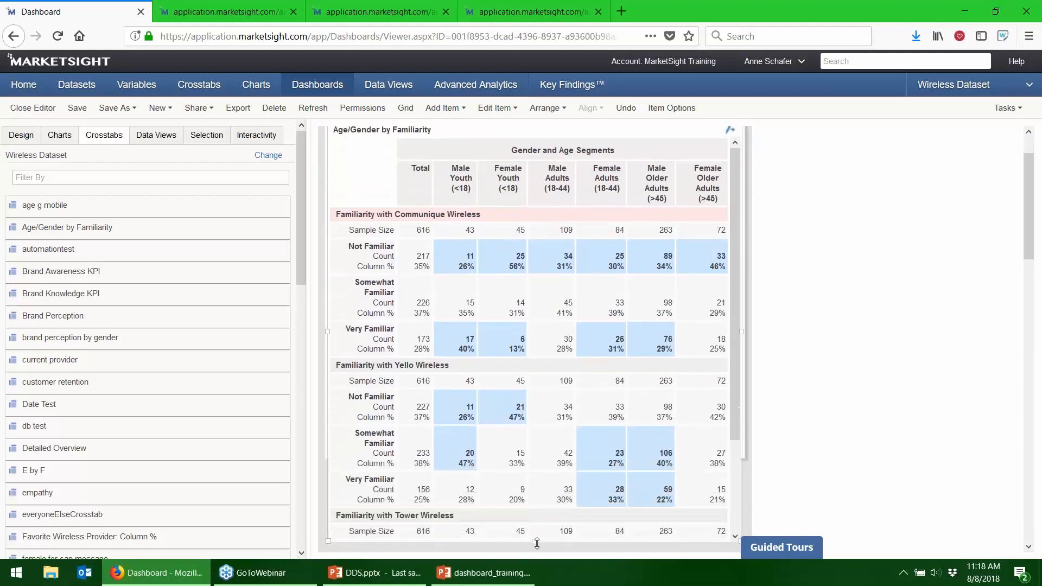
scroll(806, 332, down, 1)
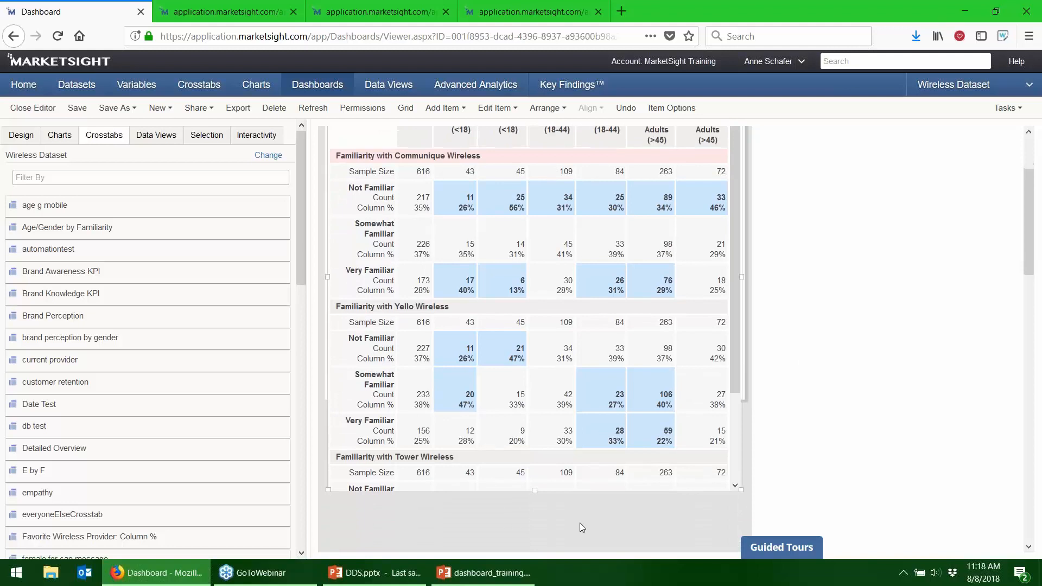
drag(534, 489, 531, 549)
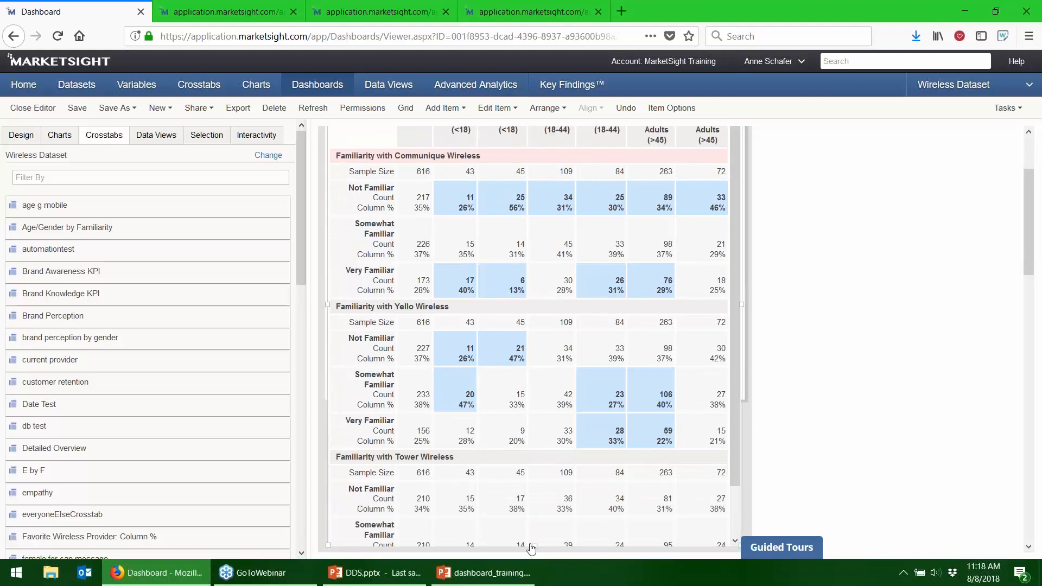
scroll(708, 399, up, 2)
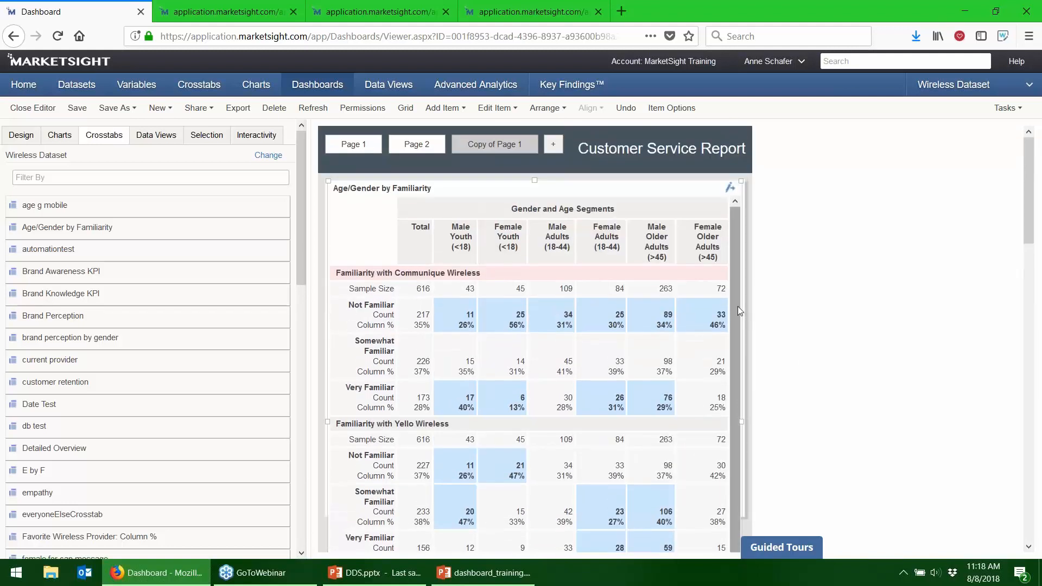
mouse_move(722, 308)
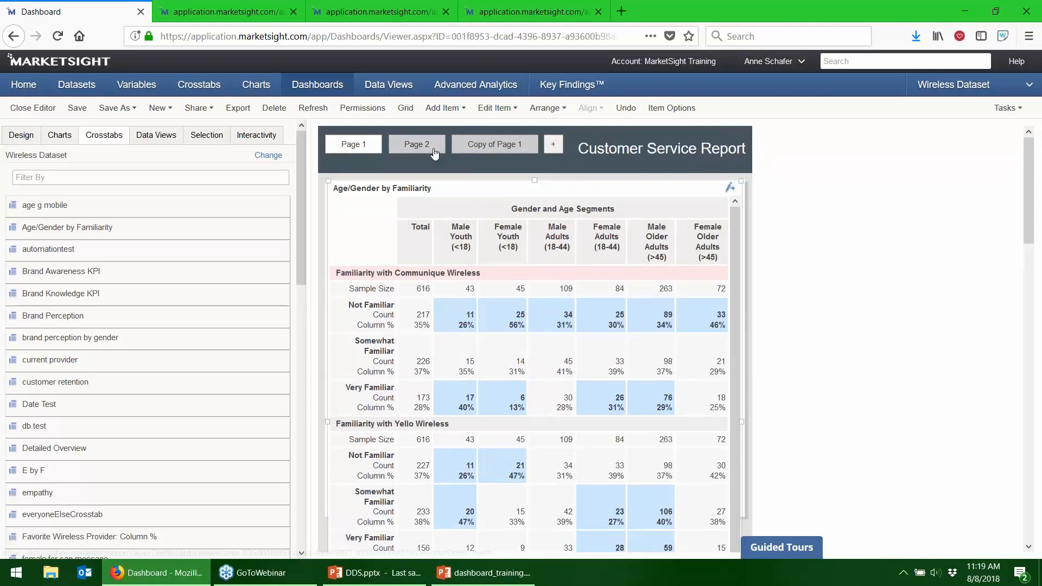
Delete the empty Page 2 from the dashboard
click(417, 145)
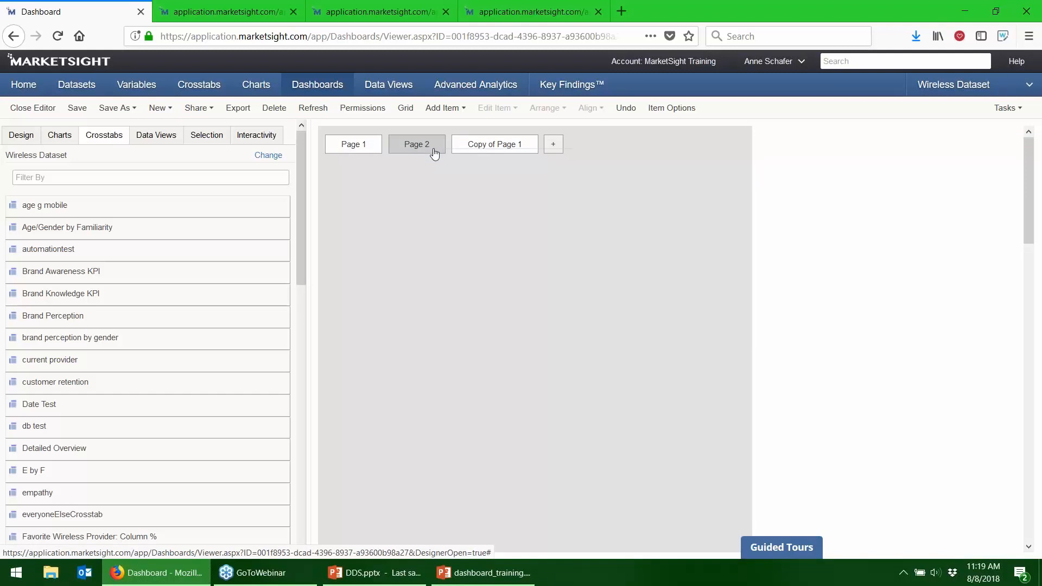
right_click(435, 154)
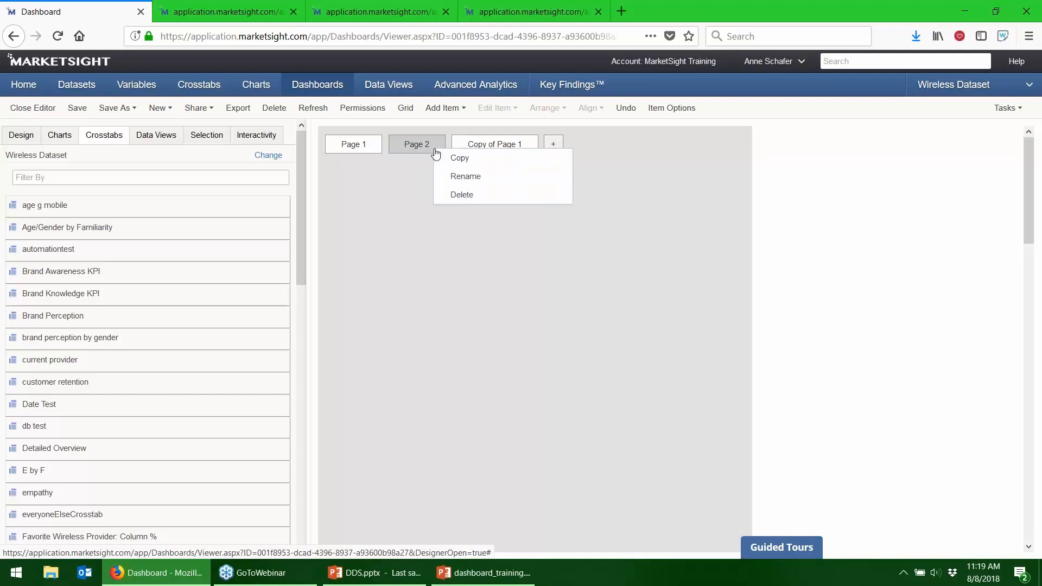
click(450, 194)
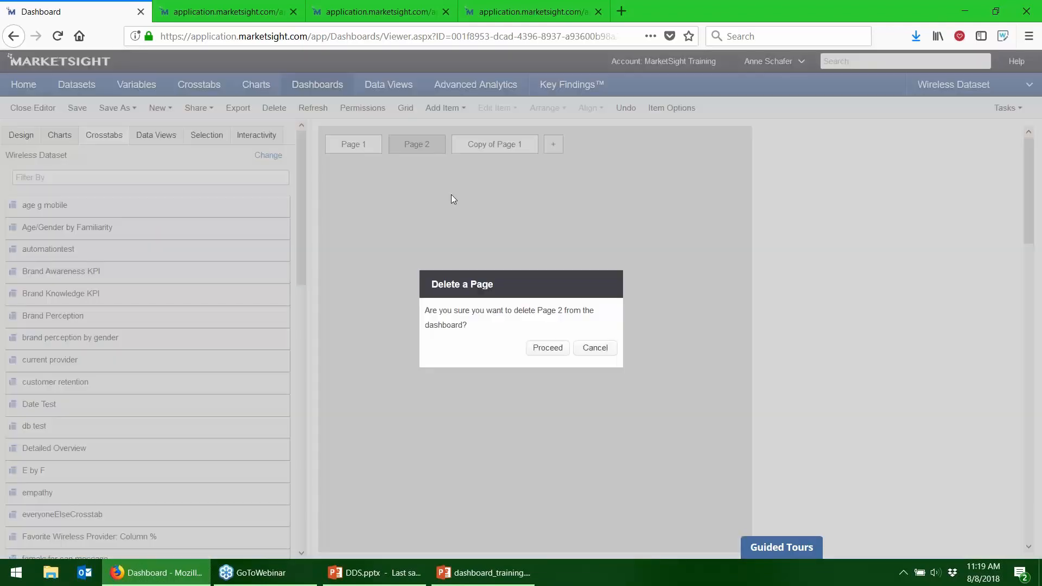
click(547, 350)
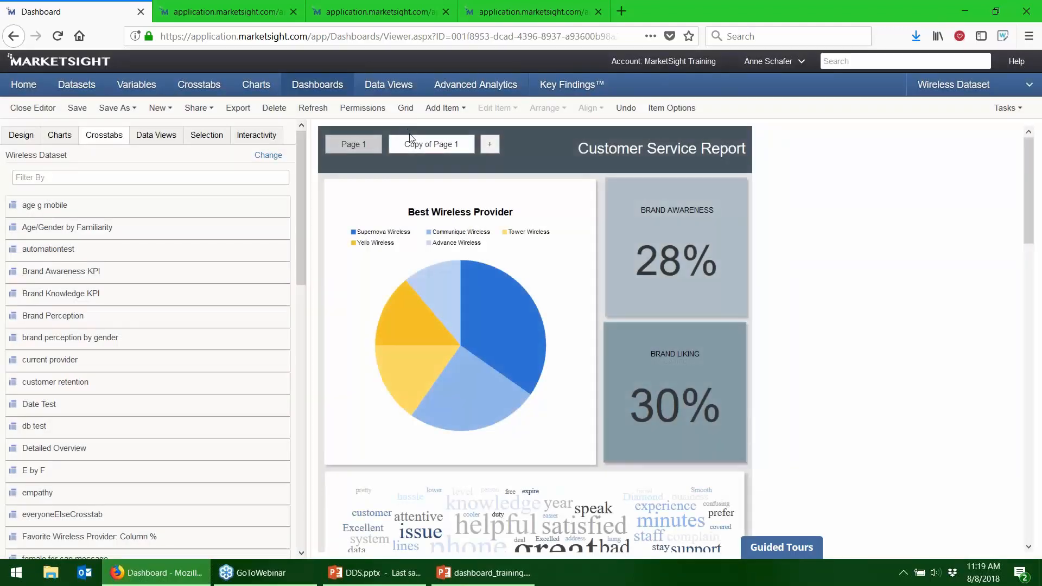
Rename the Copy of Page 1 page as Crosstabs
right_click(433, 151)
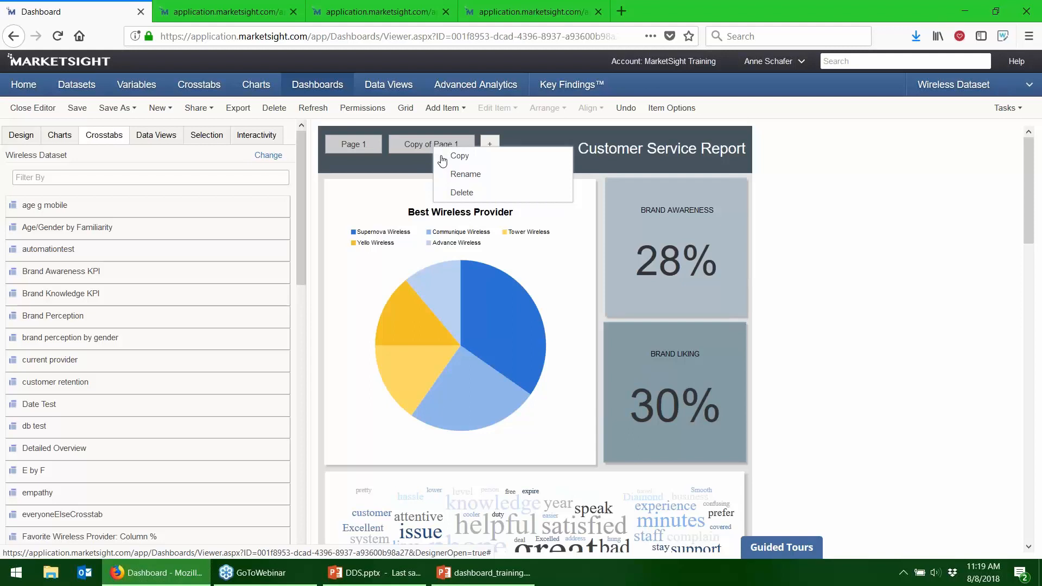
click(461, 174)
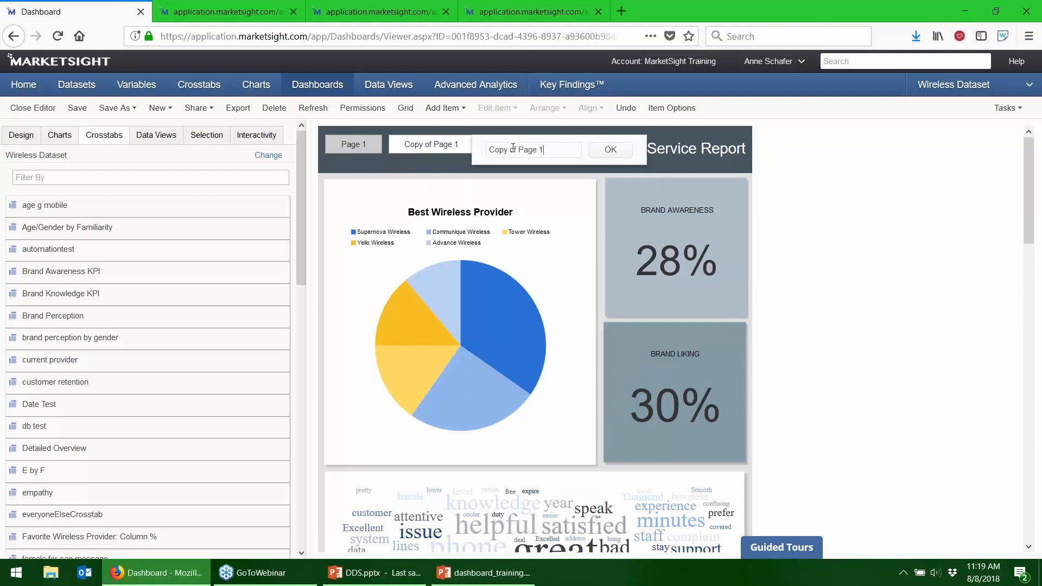
key(BackSpace)
key(BackSpace)
key(BackSpace)
key(BackSpace)
key(BackSpace)
key(BackSpace)
key(BackSpace)
key(BackSpace)
key(BackSpace)
key(BackSpace)
key(BackSpace)
key(BackSpace)
key(BackSpace)
text(rosstabs)
click(610, 151)
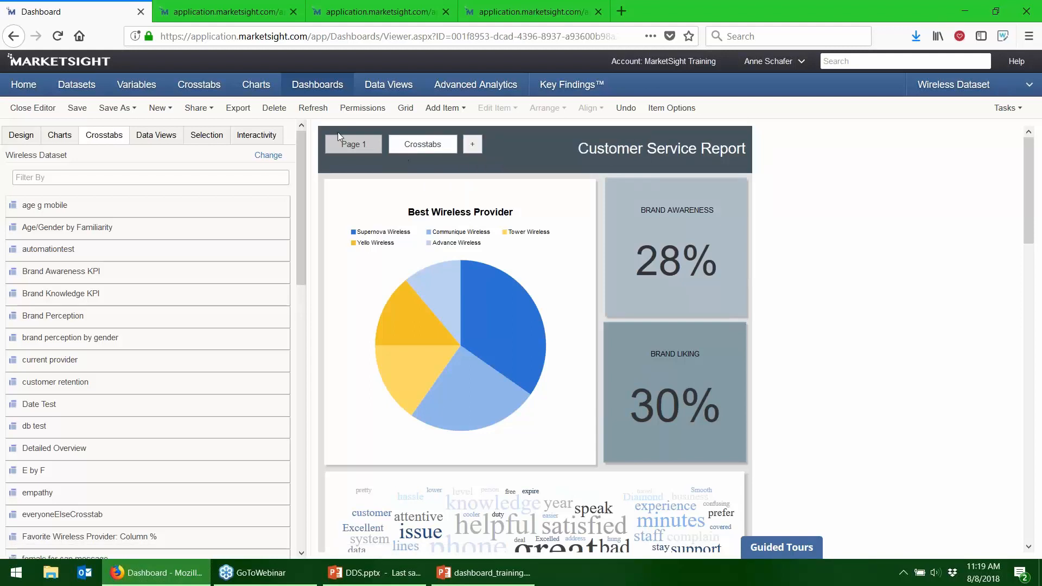
Rename Page 1 as Charts and save the dashboard
click(348, 149)
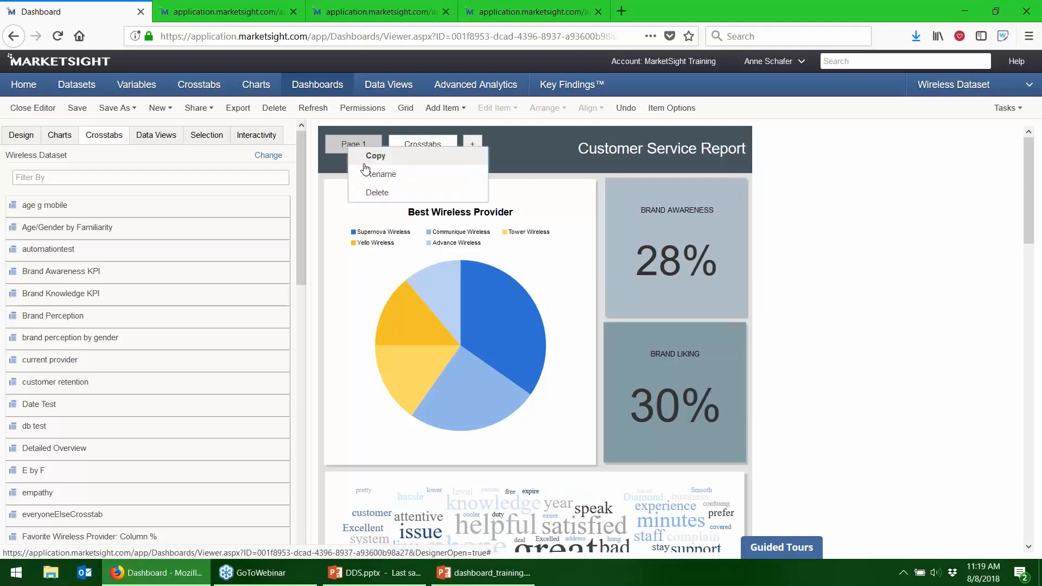
click(365, 171)
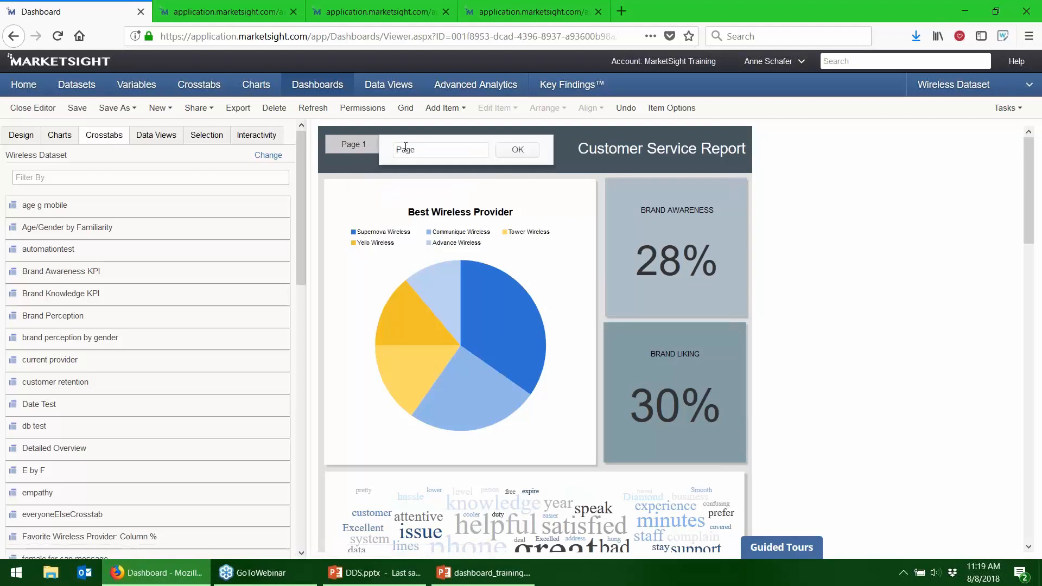
key(BackSpace)
key(BackSpace)
key(BackSpace)
key(BackSpace)
text(Charts)
click(511, 153)
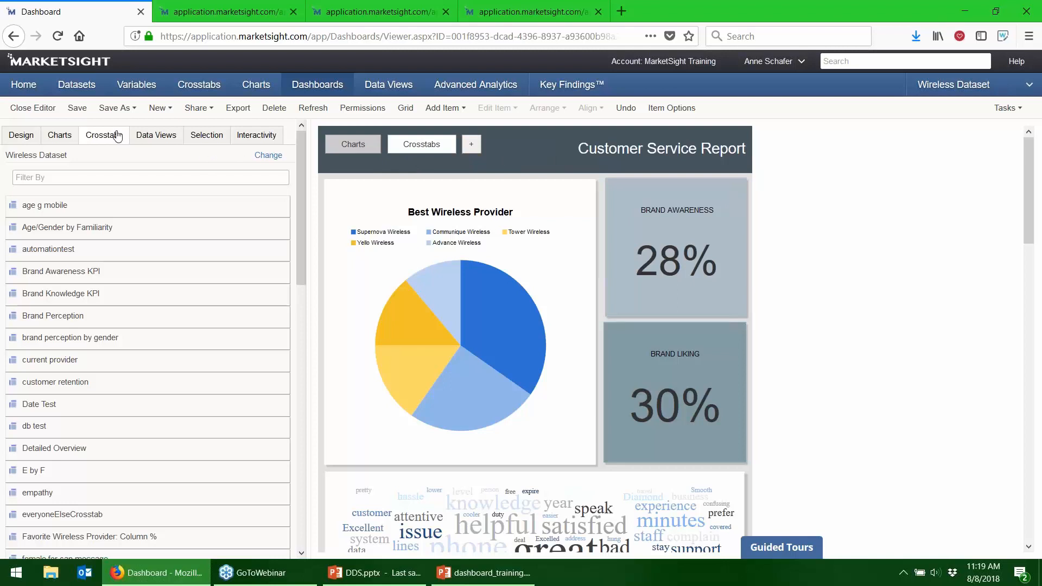
click(77, 108)
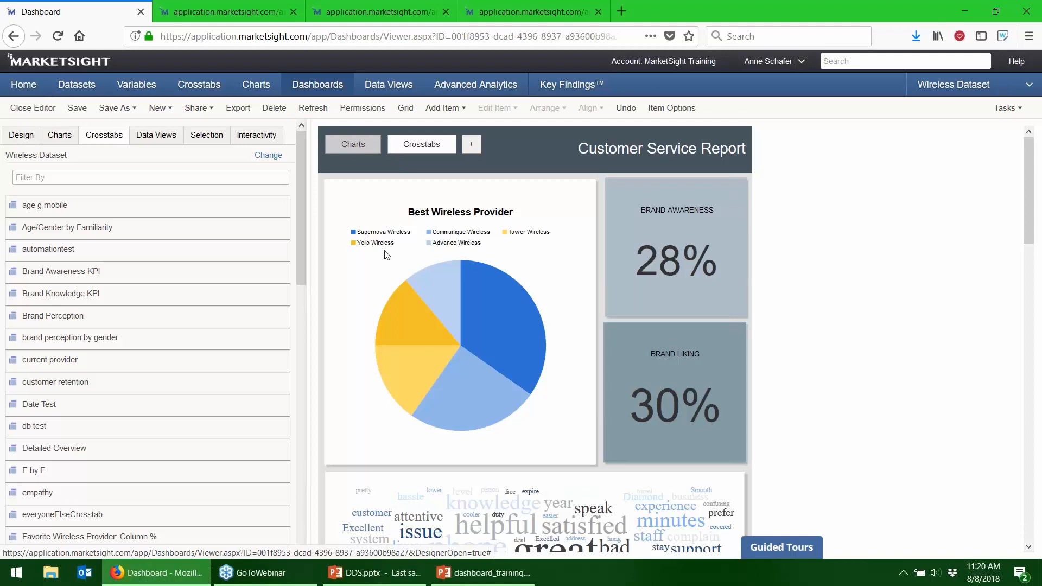
Turn the placeholder below the word cloud on the Charts page into a text item reading "Test test test"
scroll(633, 290, down, 10)
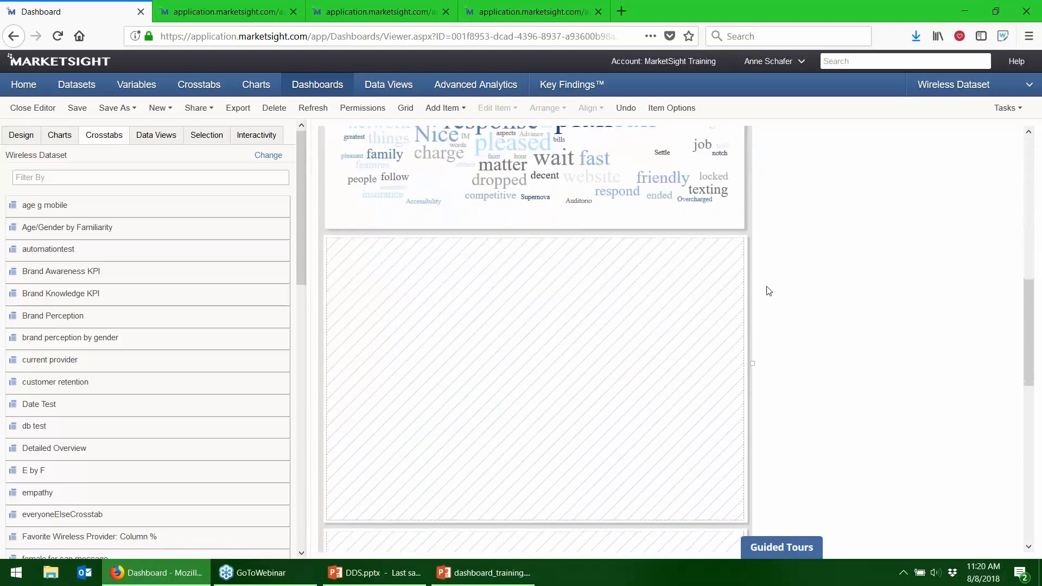
click(537, 275)
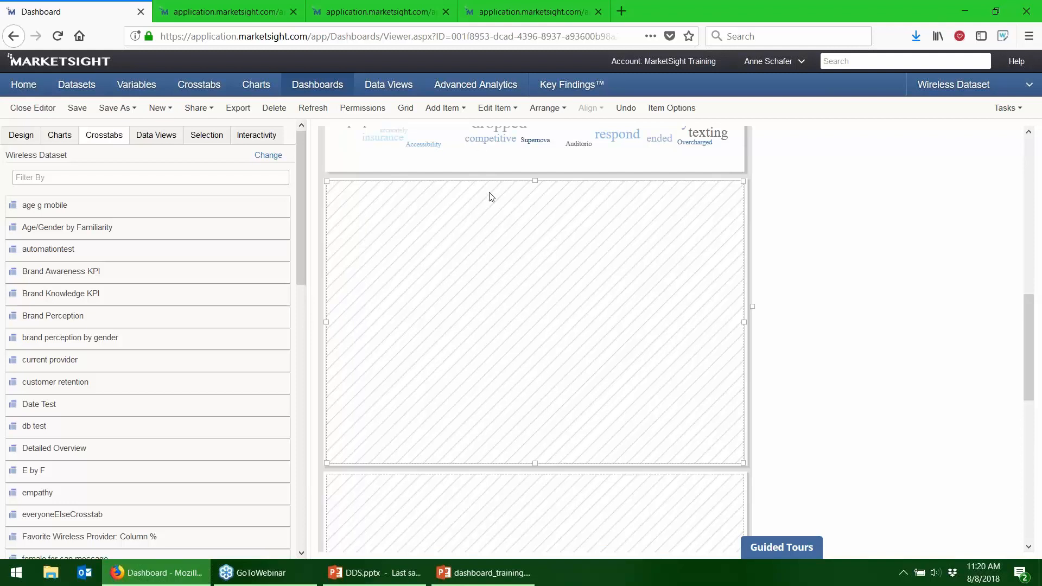
click(461, 109)
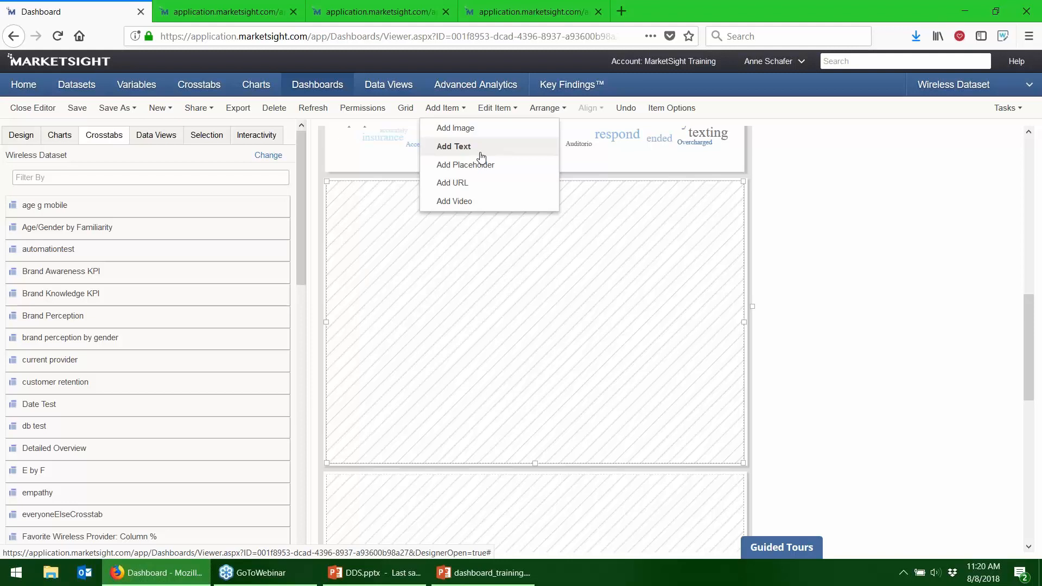
click(459, 209)
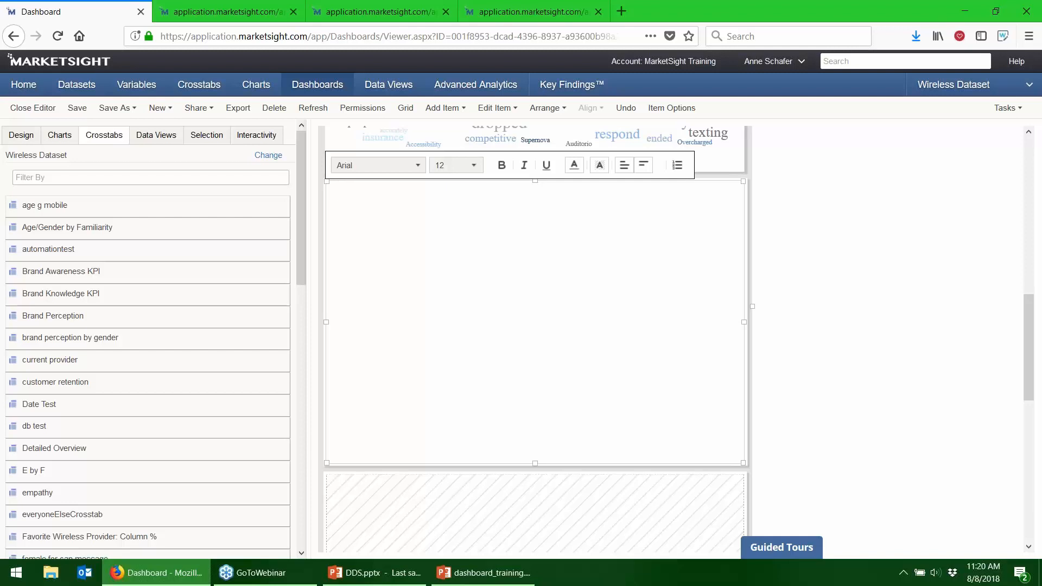
text(Test test test)
Examine the font and size choices available for the "Test test test" text, and leave text editing
drag(441, 210, 321, 223)
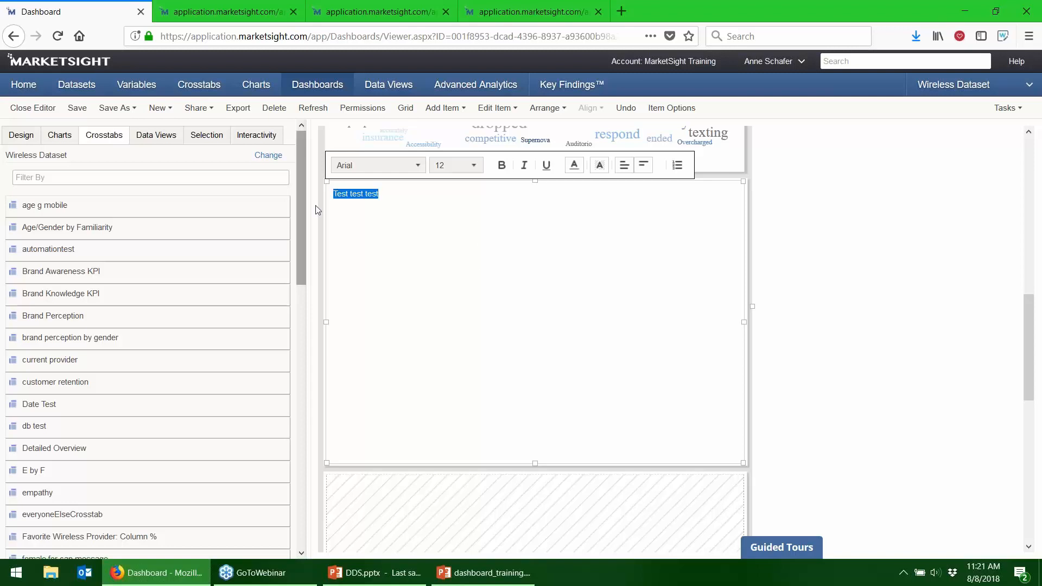
click(417, 165)
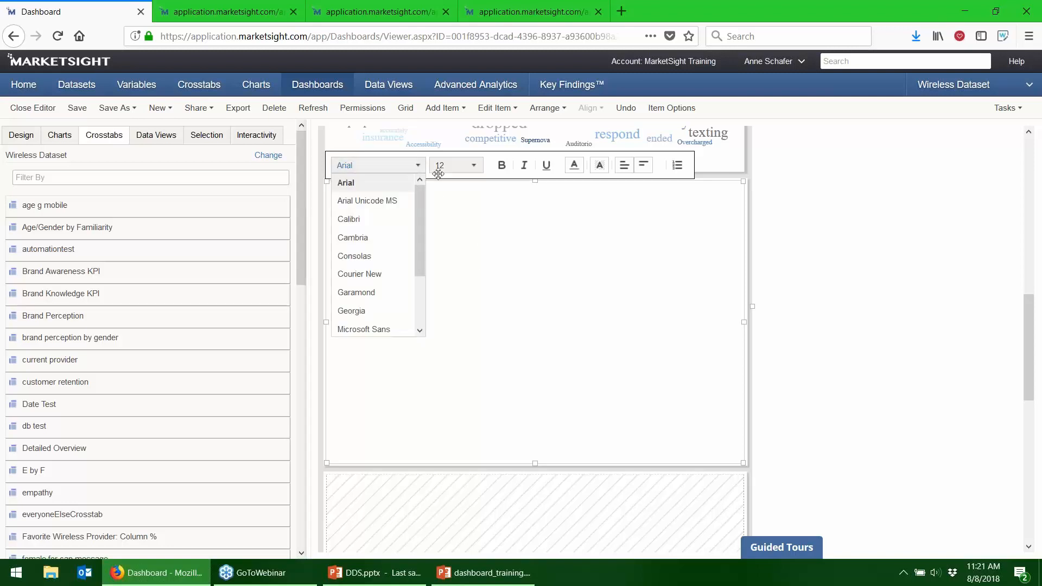
click(459, 171)
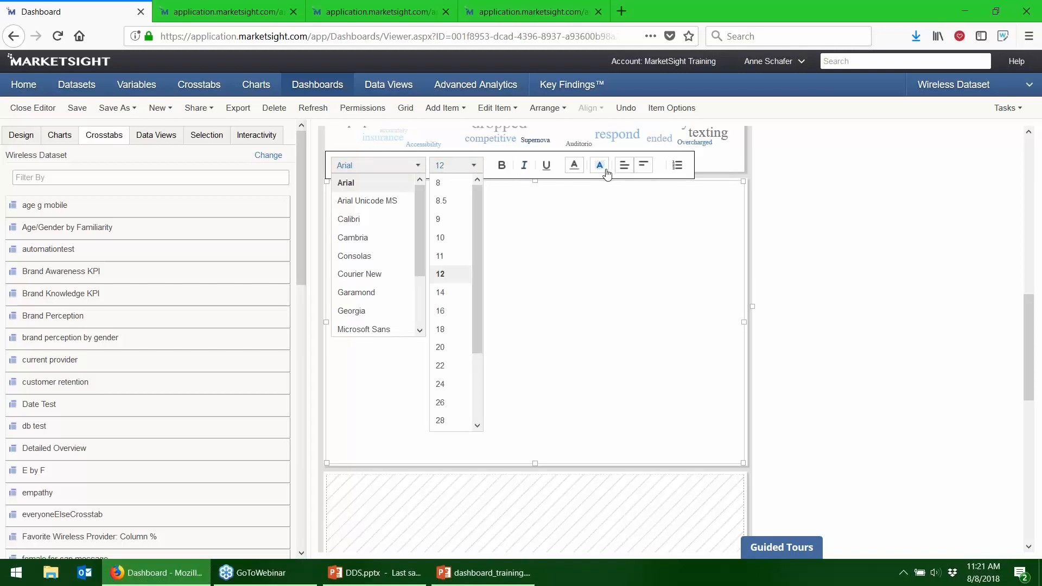
click(630, 203)
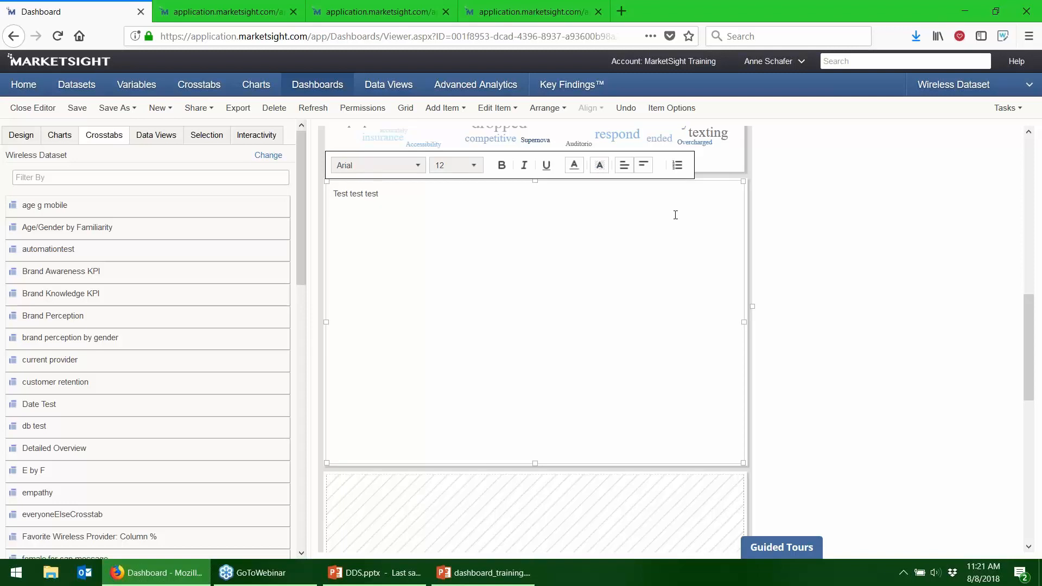
click(800, 228)
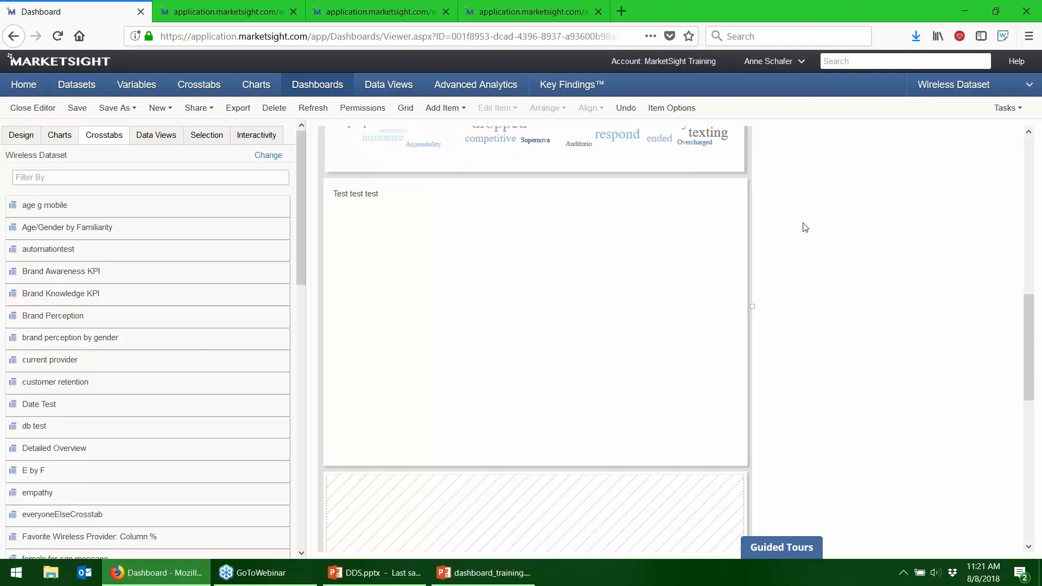
Save the dashboard and return to the list of dashboards
scroll(830, 247, up, 3)
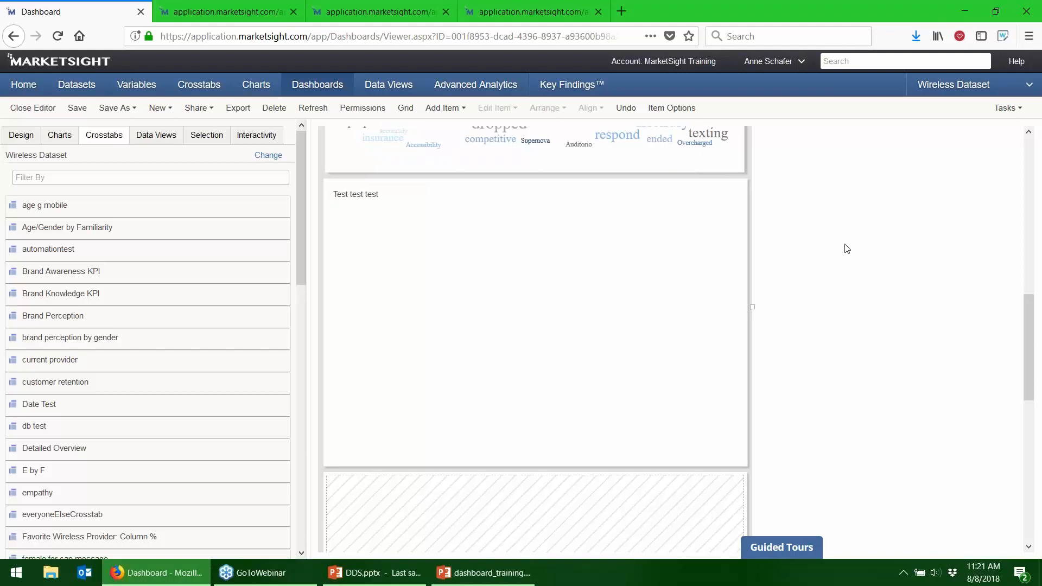
scroll(846, 249, up, 5)
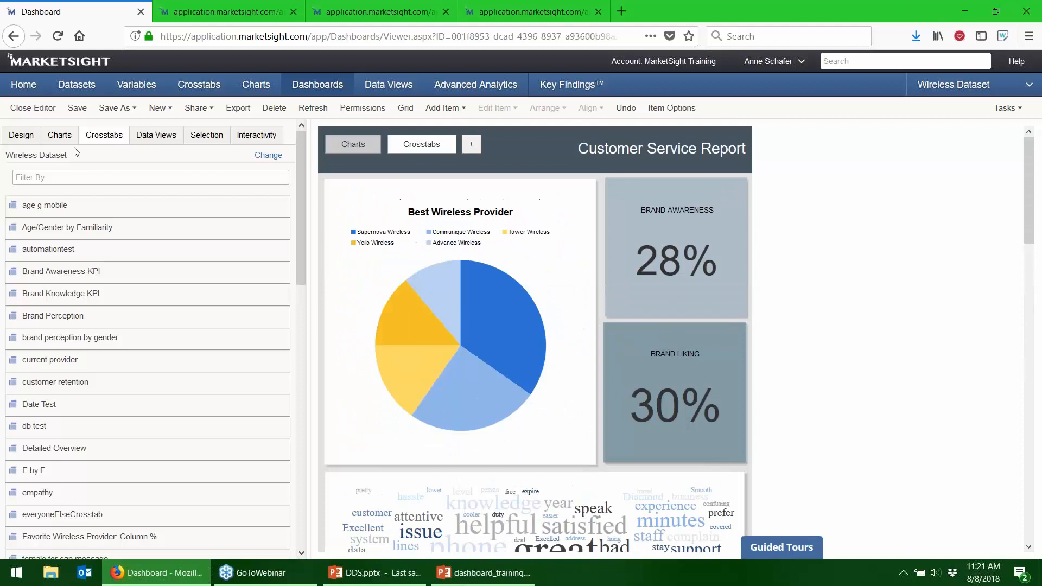
click(77, 107)
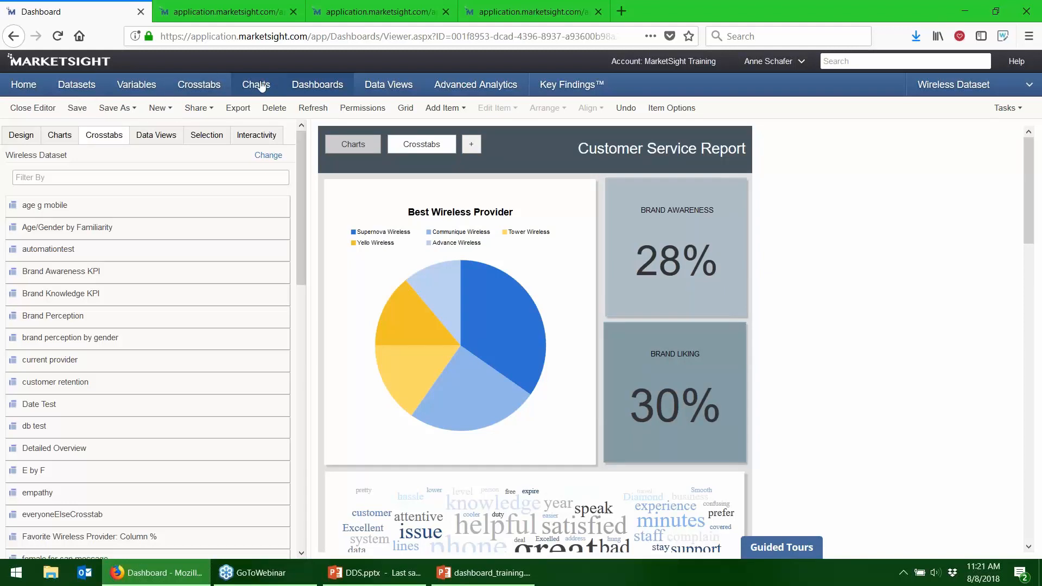
click(302, 87)
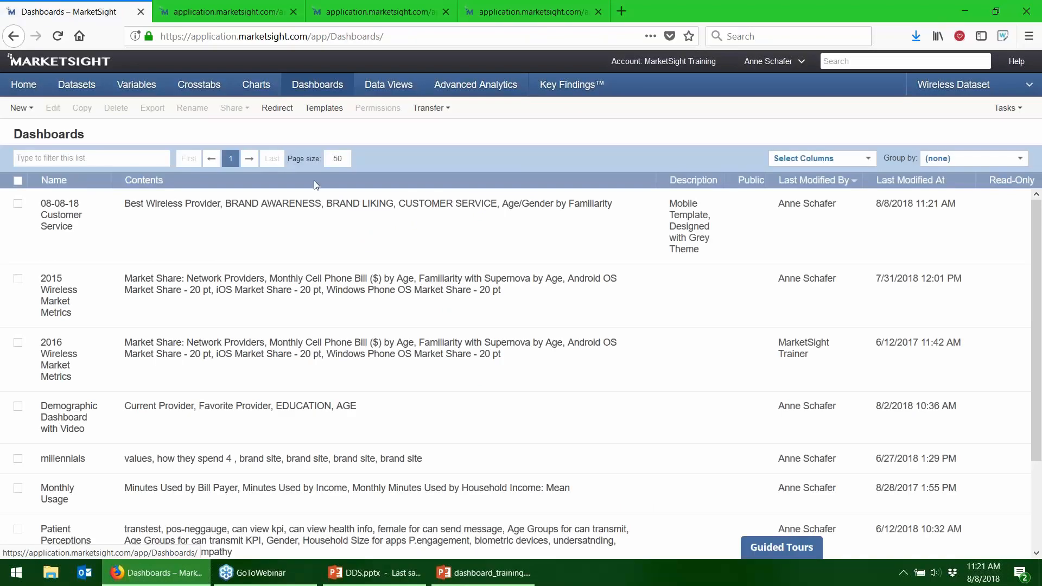
Open the Demographic Dashboard with Video and filter Monthly Cell Phone Bill ($) to the range 99 to 380
click(72, 414)
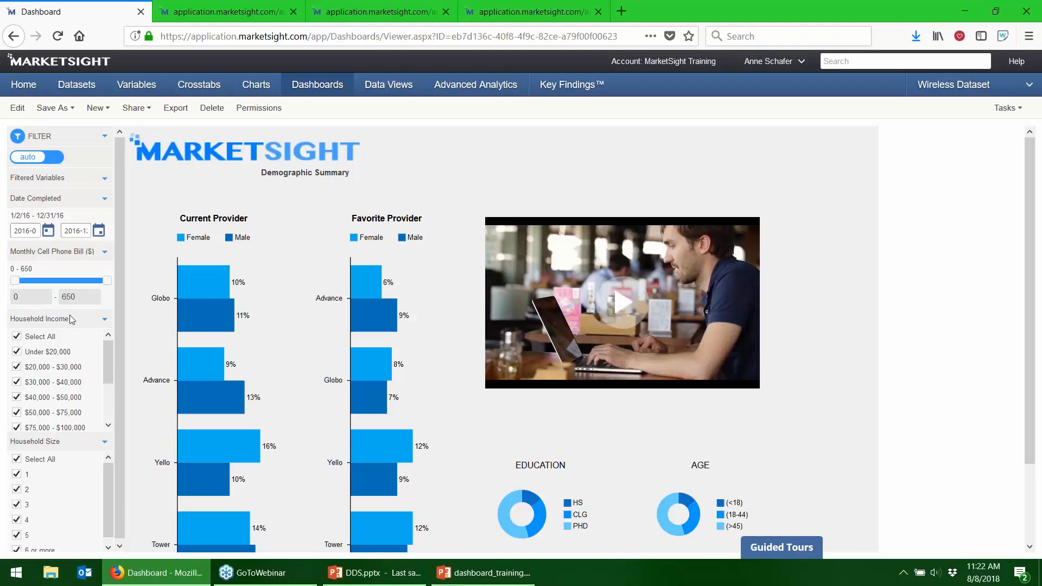
drag(105, 286, 68, 288)
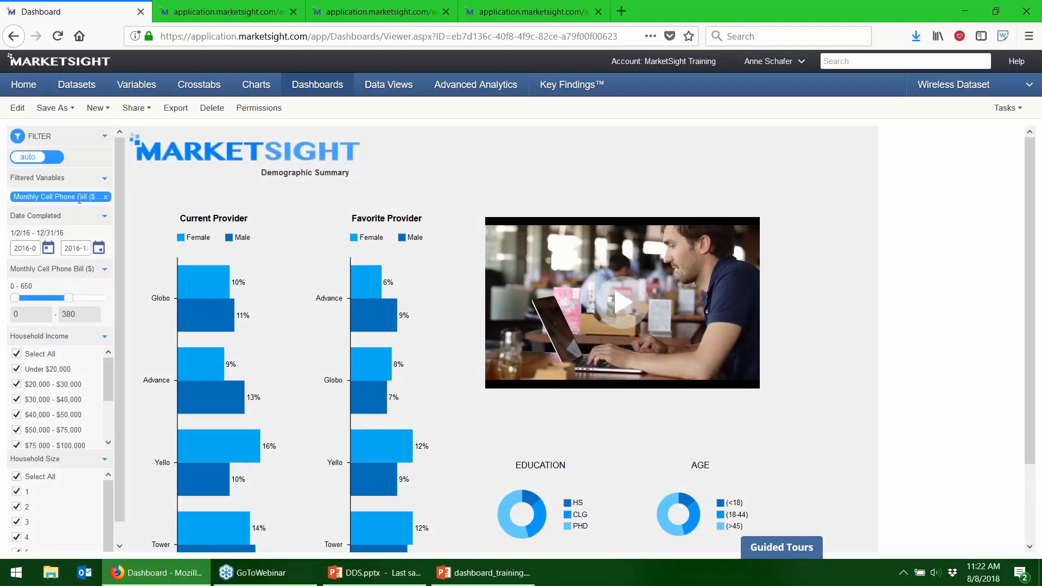
mouse_move(373, 360)
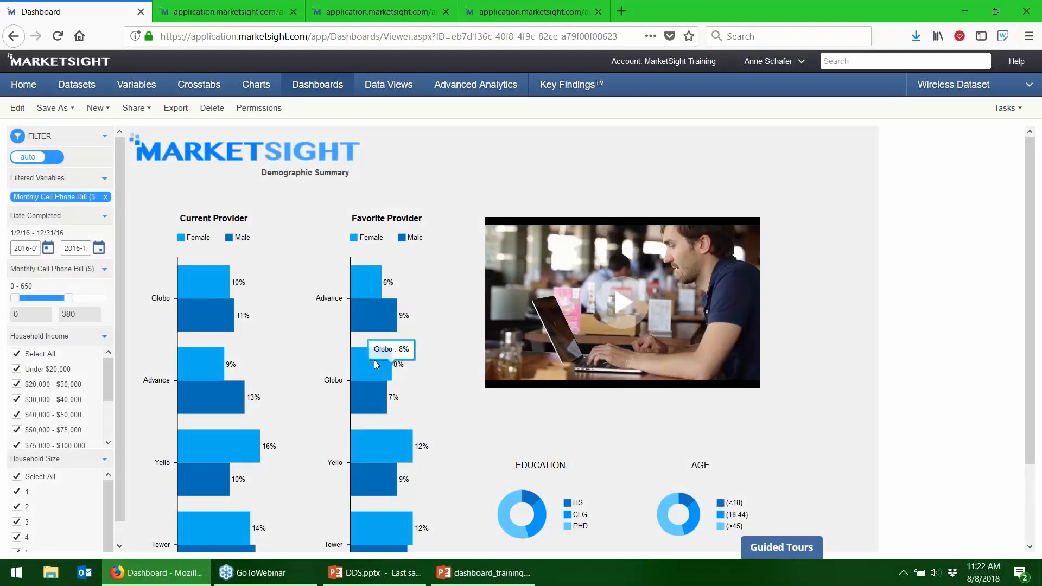
scroll(374, 359, down, 1)
scroll(373, 360, down, 2)
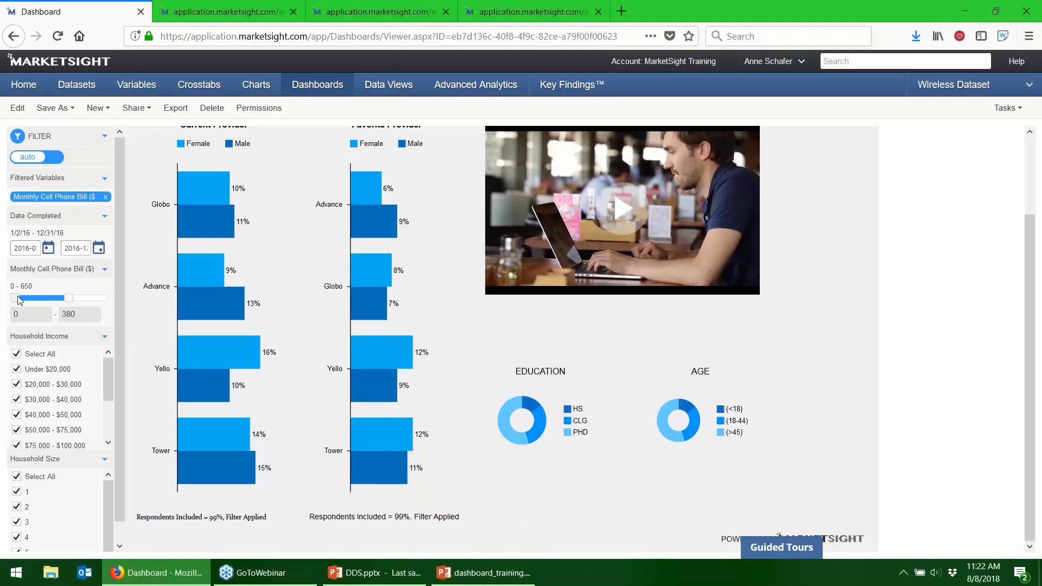
drag(15, 298, 34, 299)
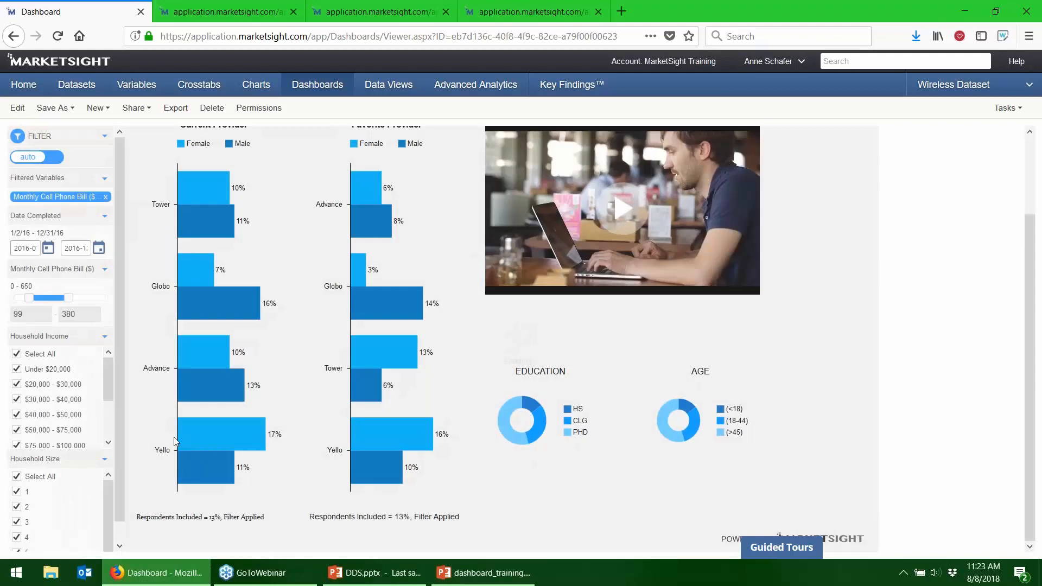
scroll(325, 502, up, 3)
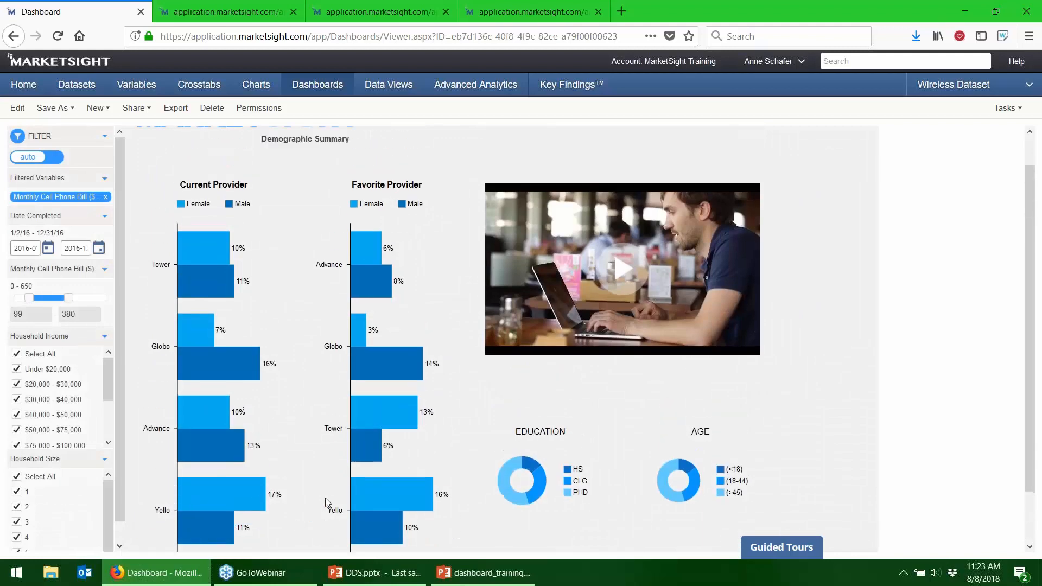
scroll(327, 502, up, 1)
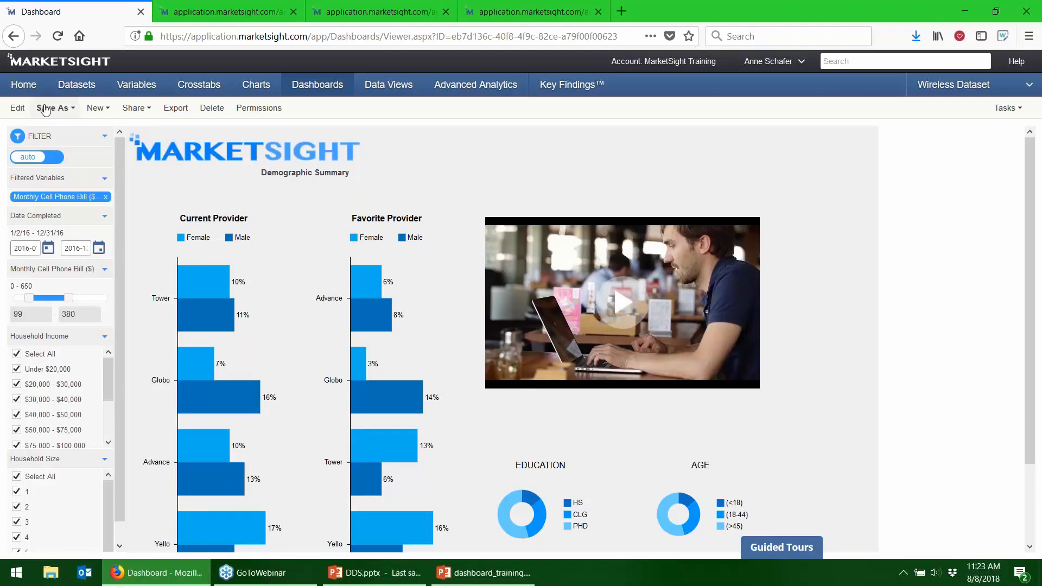
Switch filtering to manual and apply Household Income limited to Under $20,000, $30,000 - $40,000, $40,000 - $50,000, $50,000 - $75,000 and $100,000 - $150,000
click(57, 158)
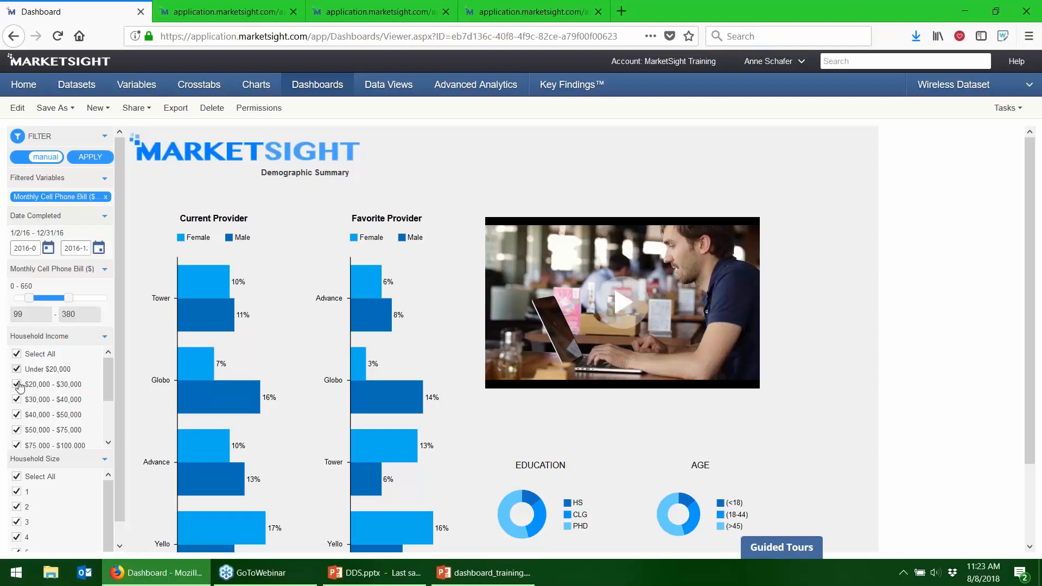
click(16, 355)
click(16, 369)
click(16, 400)
click(16, 414)
click(16, 430)
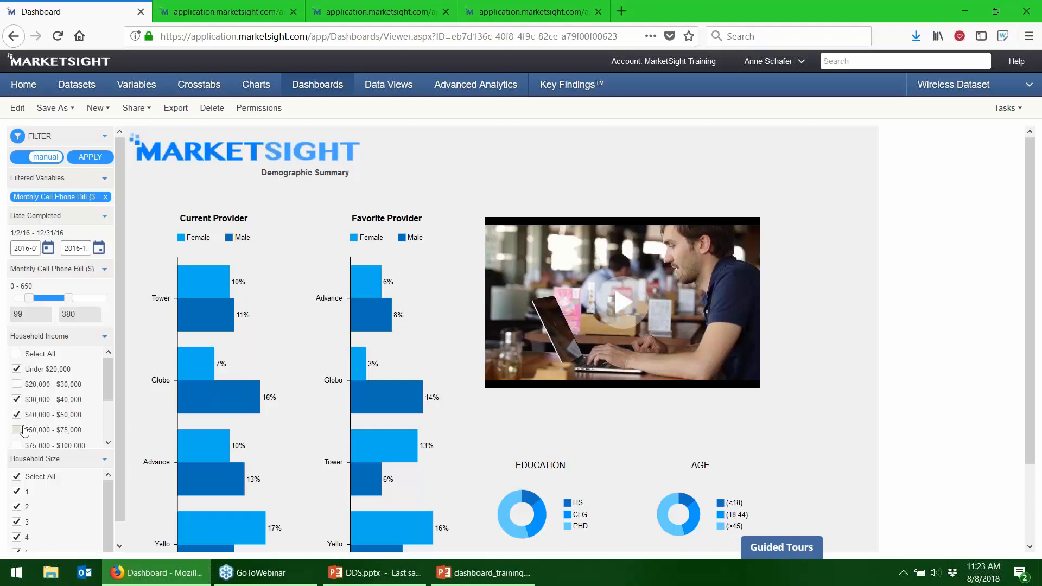
scroll(59, 411, down, 2)
click(58, 398)
scroll(60, 385, up, 1)
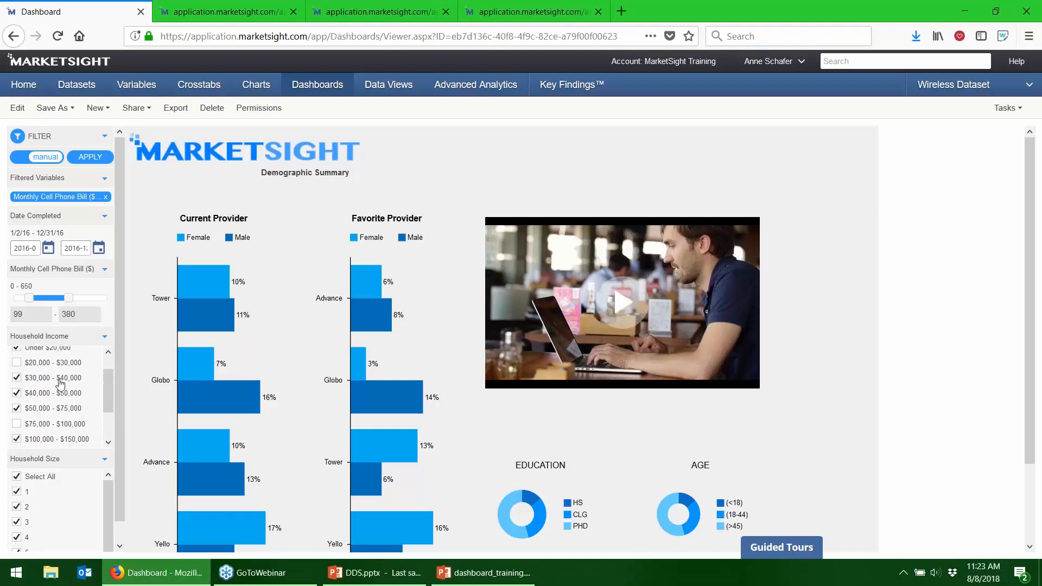
scroll(60, 384, up, 1)
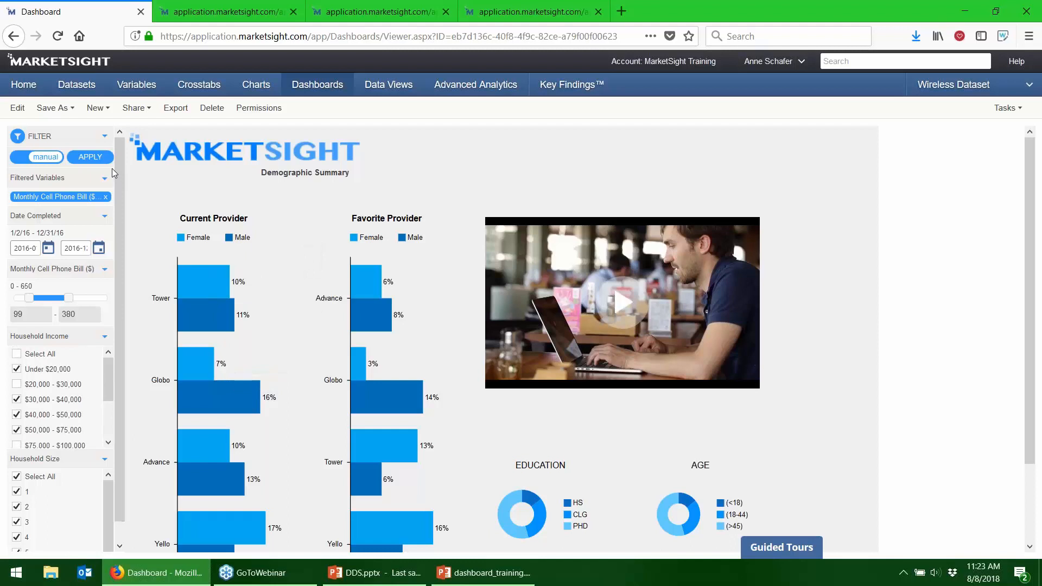
click(79, 158)
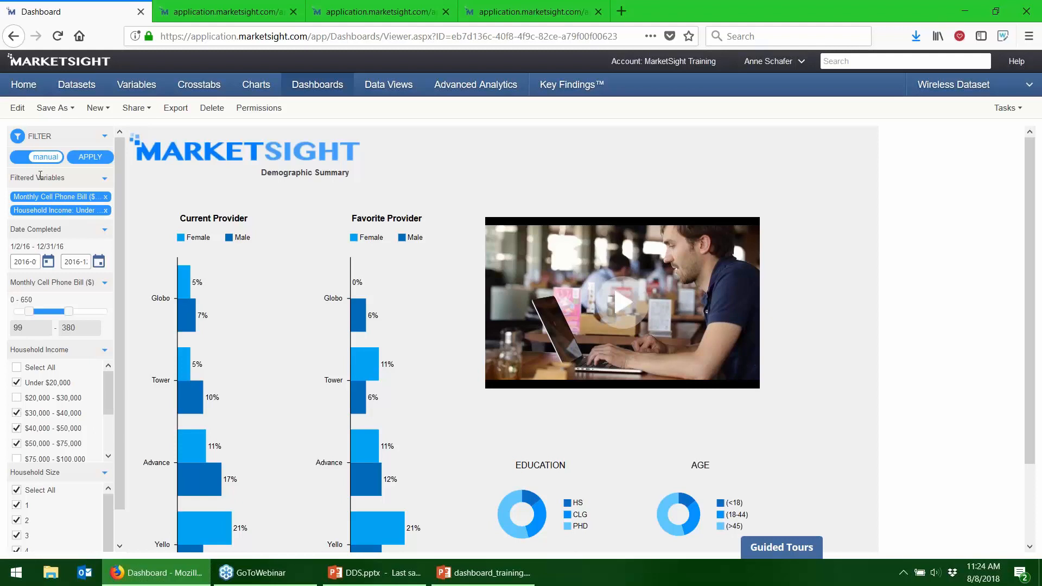
Open the dashboard for editing, acknowledge the Key Finding notice, and display its Interactivity settings
click(18, 109)
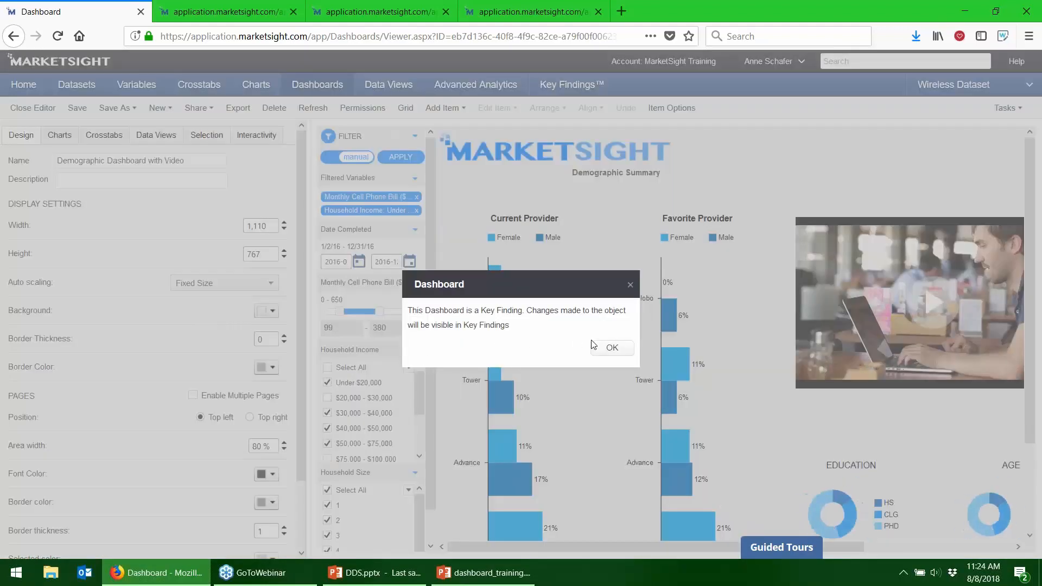
click(595, 346)
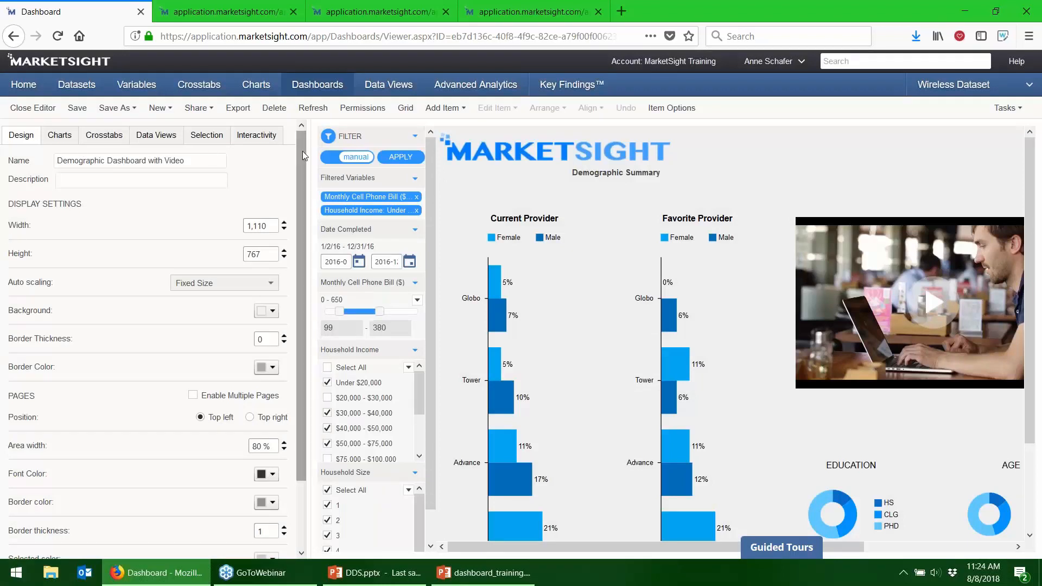
click(273, 144)
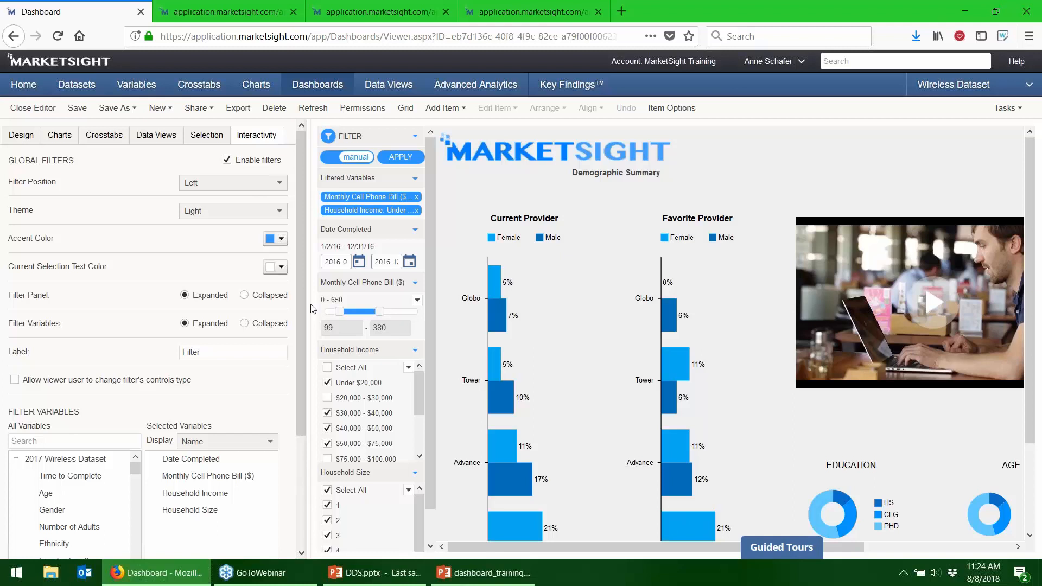
Try the global filter position at Top, and return it to Left
click(212, 191)
click(211, 193)
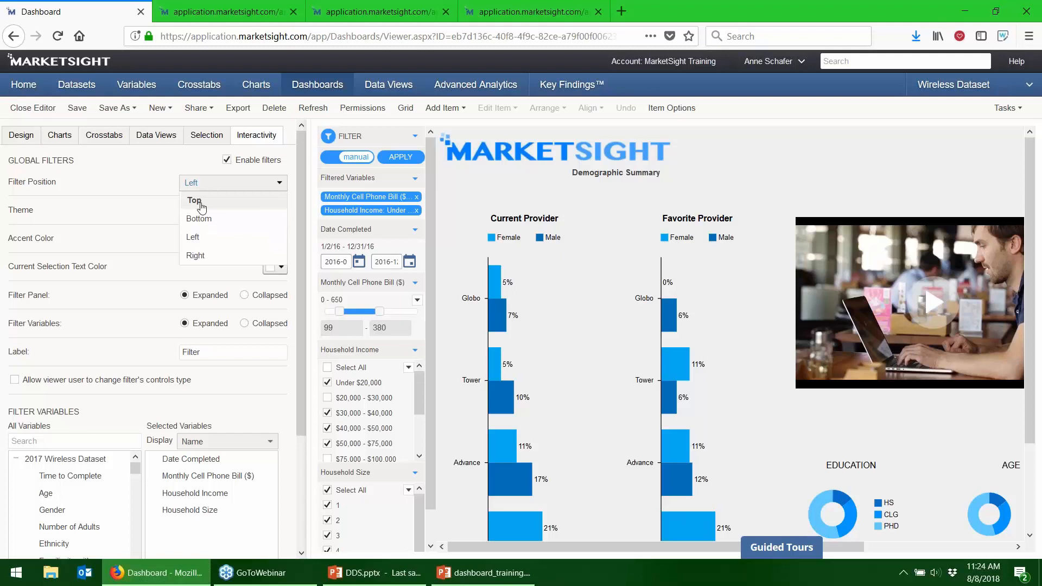
click(194, 201)
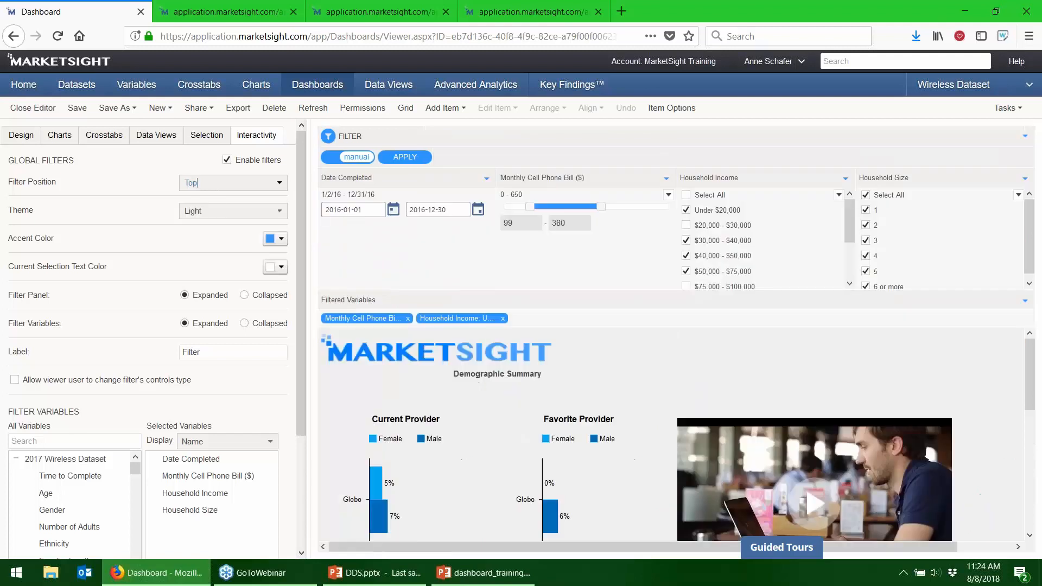
click(205, 188)
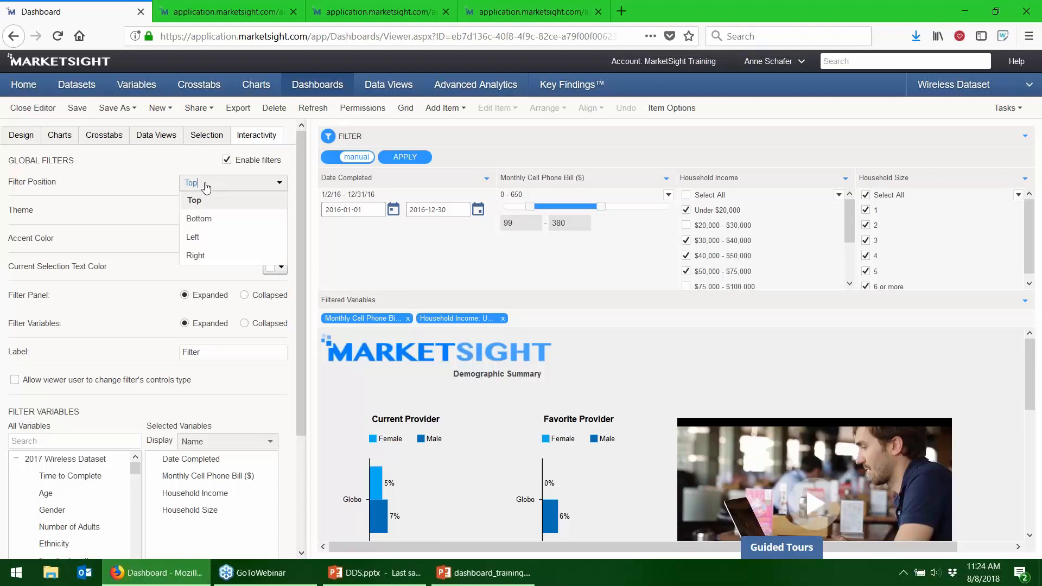
click(195, 237)
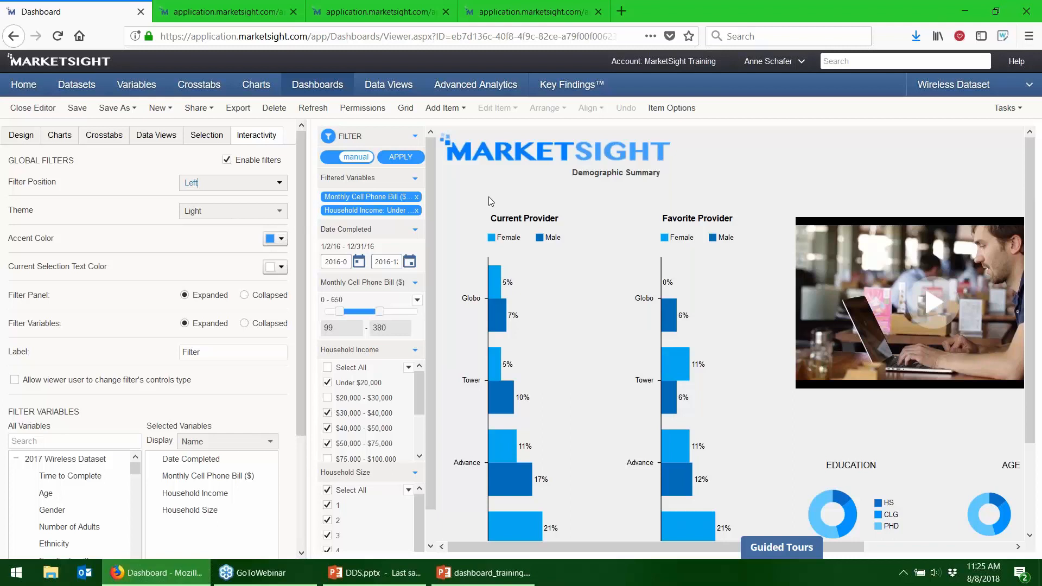
Try the Dark theme for the global filters, and return to the Light theme
click(201, 210)
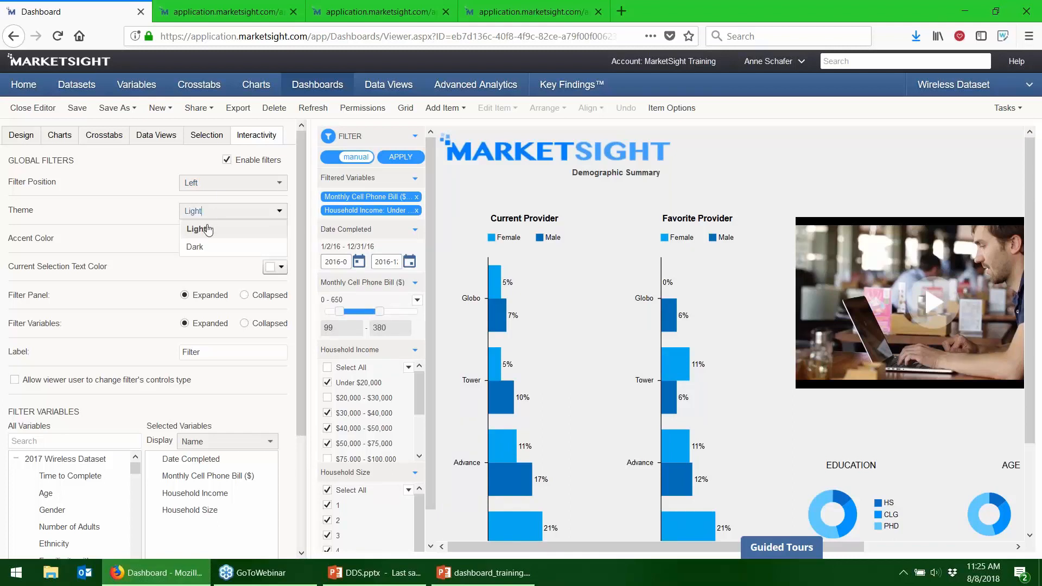
click(196, 247)
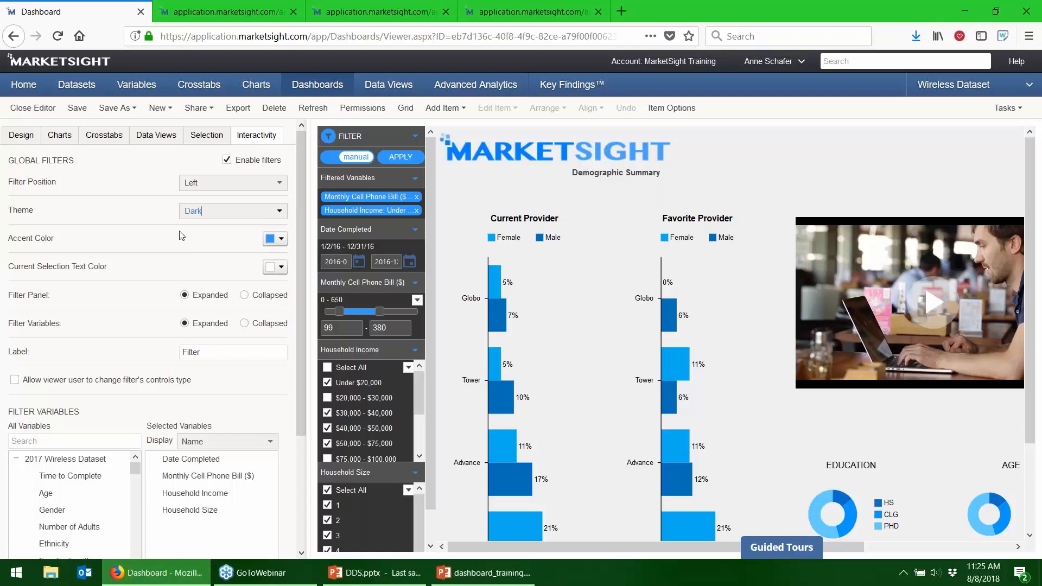
click(193, 211)
click(194, 229)
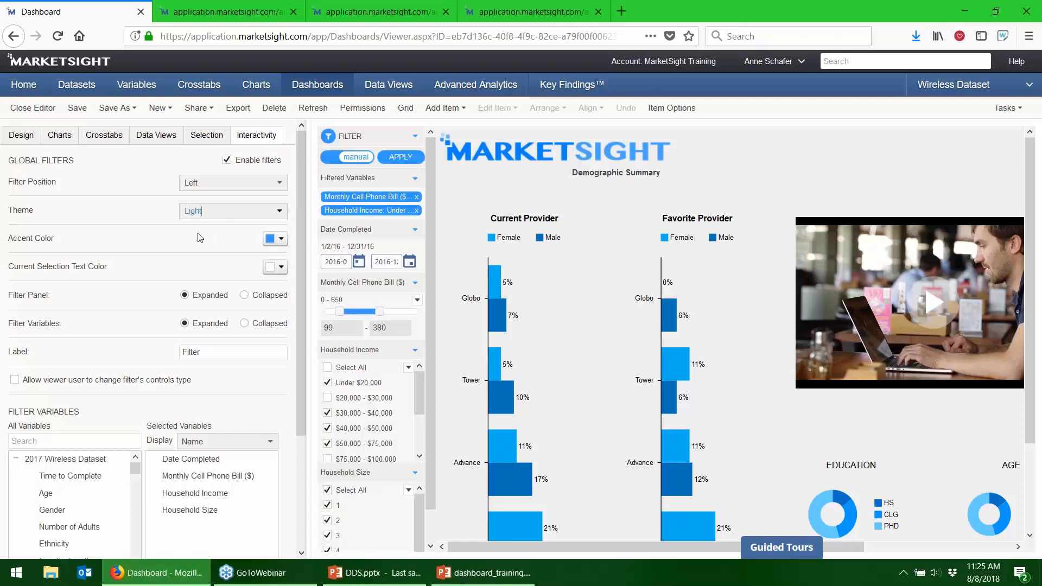
Try the pink accent color #cc6699 on the global filters, and restore the blue #3399ff
click(271, 241)
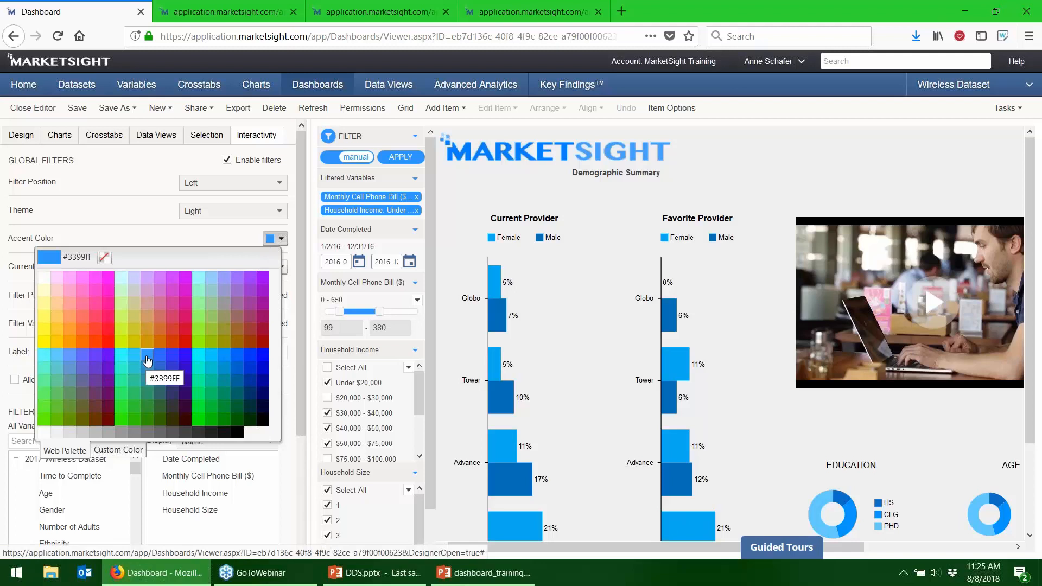
click(162, 310)
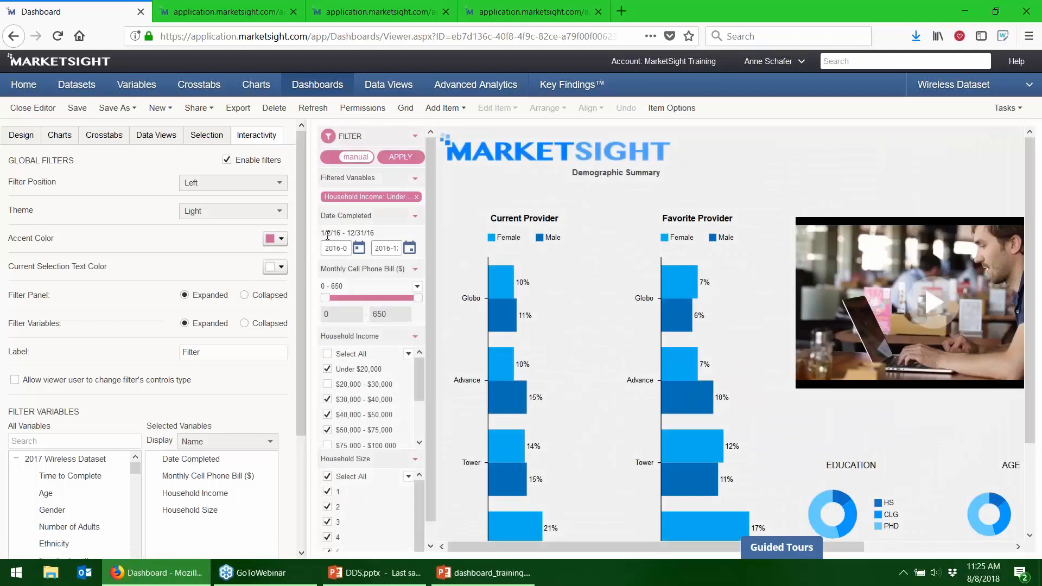
click(282, 240)
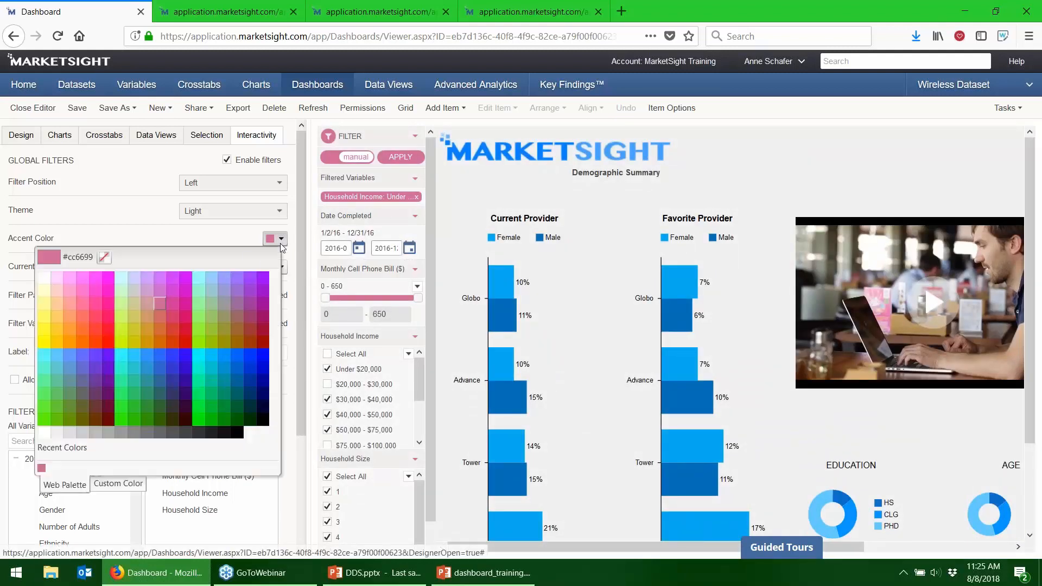
click(153, 356)
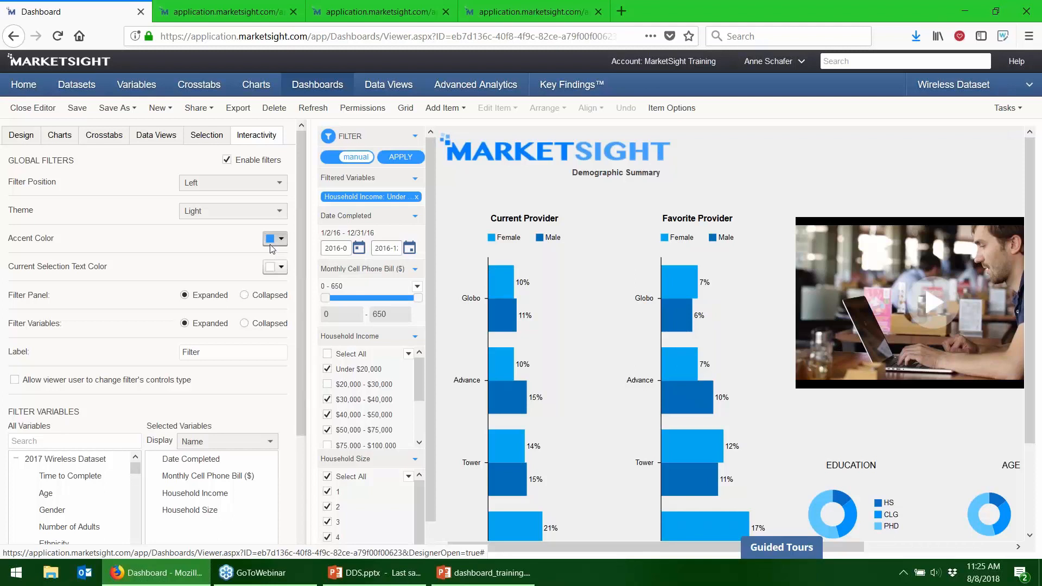
Examine the custom color options for the filter accent color, and close them without a change
click(272, 249)
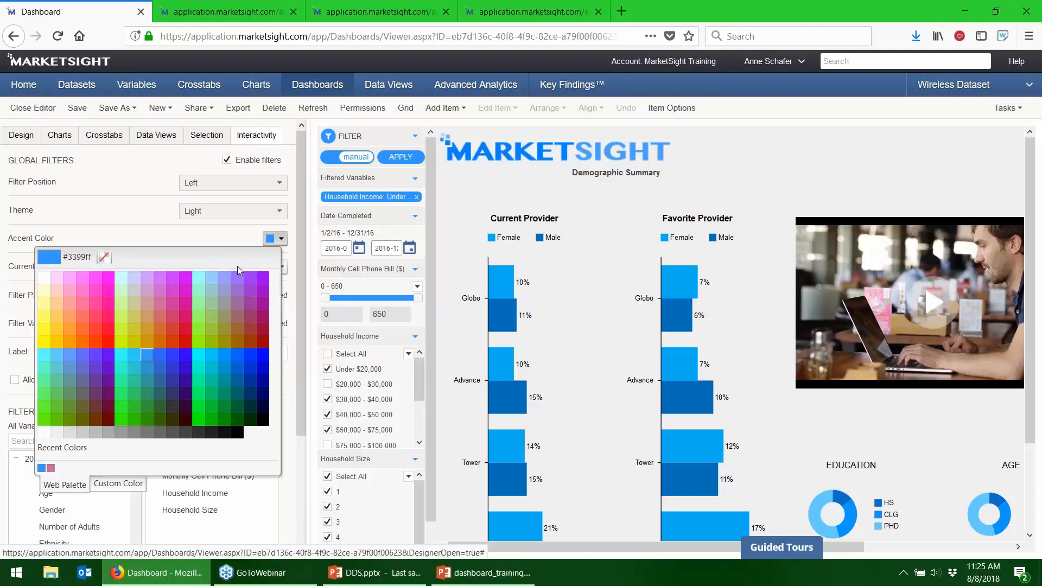
click(118, 483)
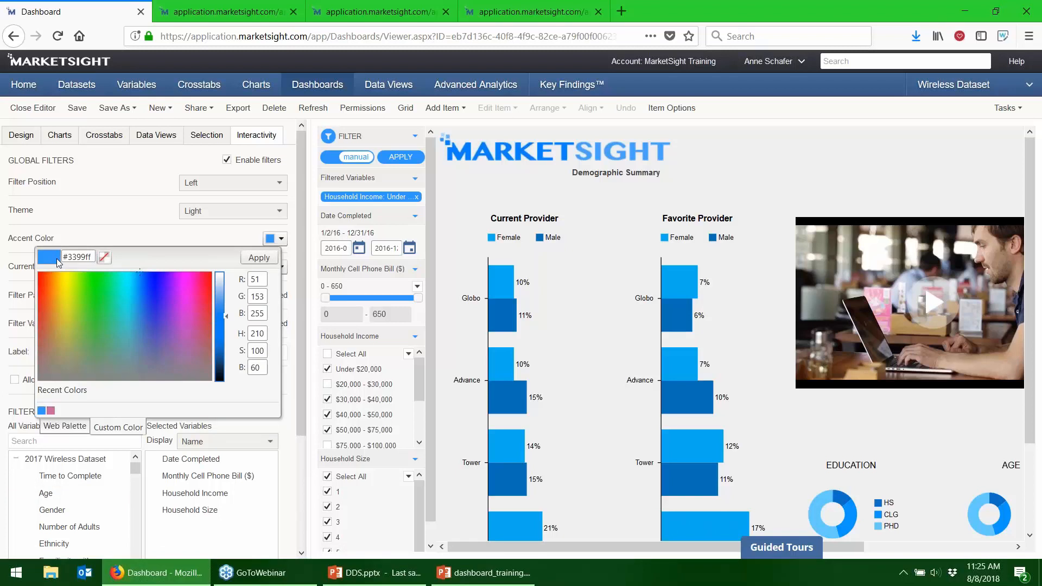
click(76, 232)
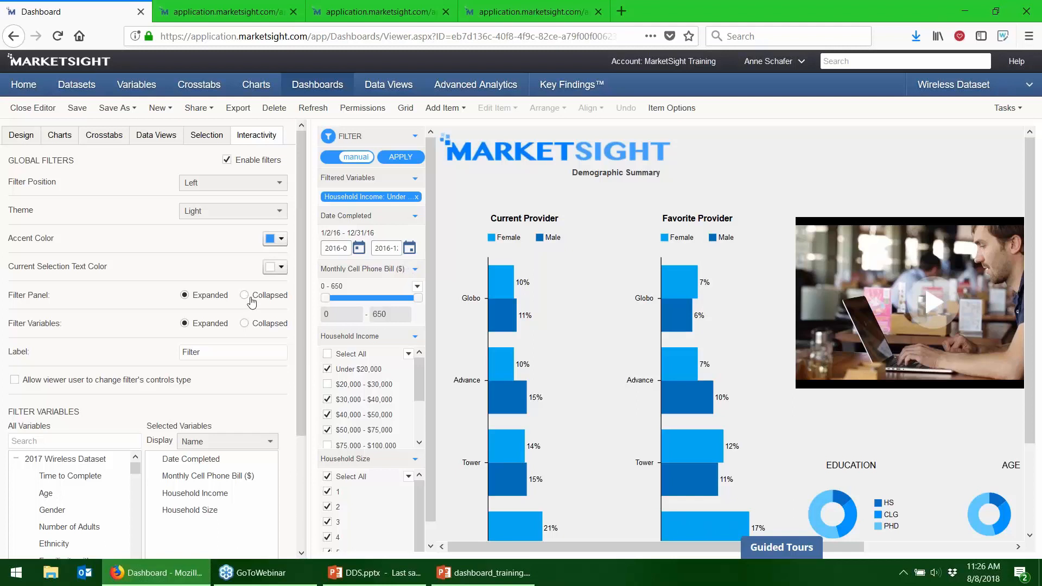
Set the filter variables to Collapsed, and select all Household Income ranges in the filter panel
click(244, 325)
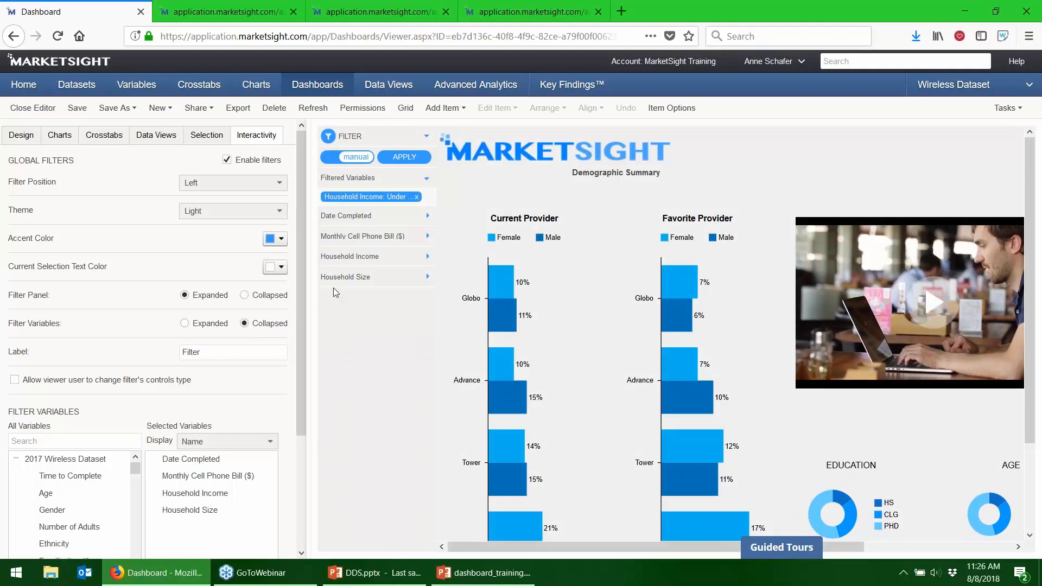
click(380, 257)
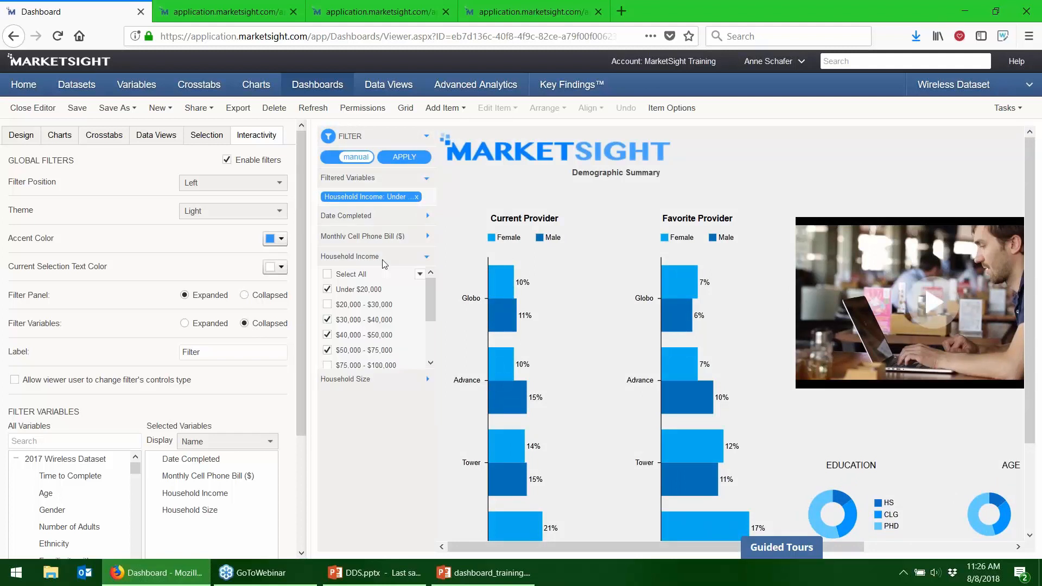
click(328, 274)
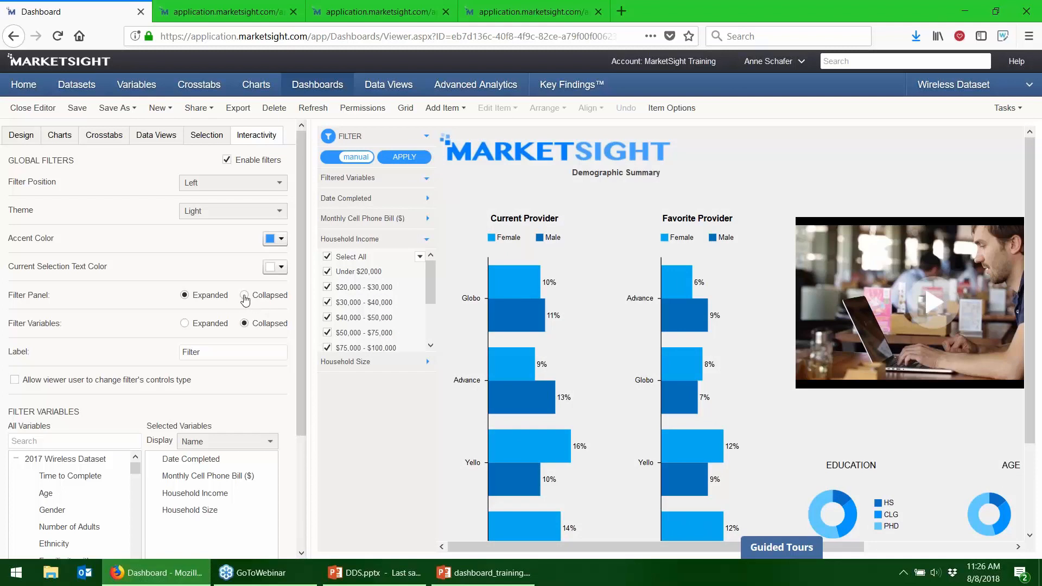
Set the filter panel to Collapsed, and reopen it in the preview with Monthly Cell Phone Bill ($) expanded
click(244, 295)
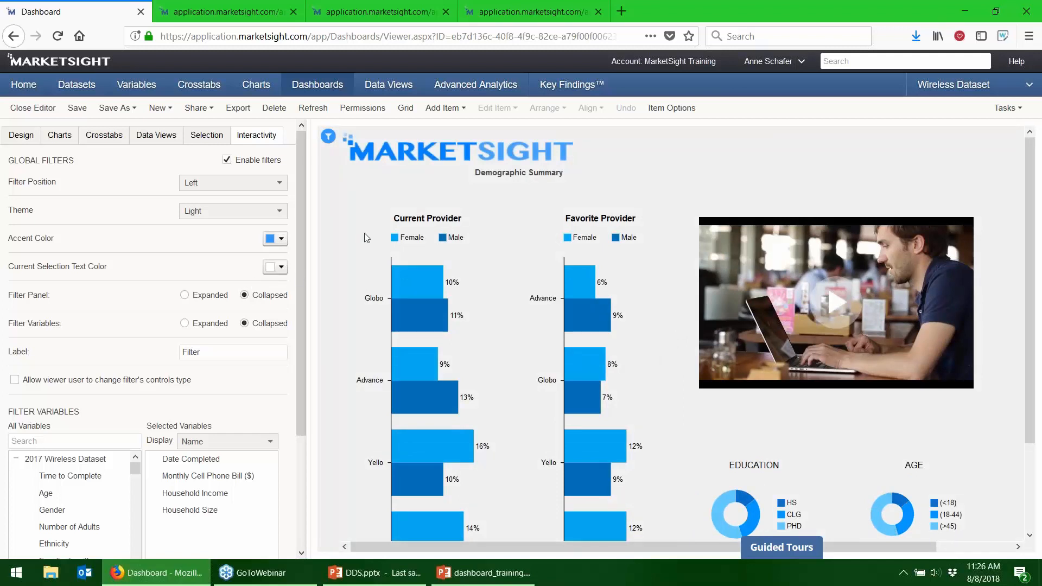
click(327, 142)
click(327, 142)
click(326, 140)
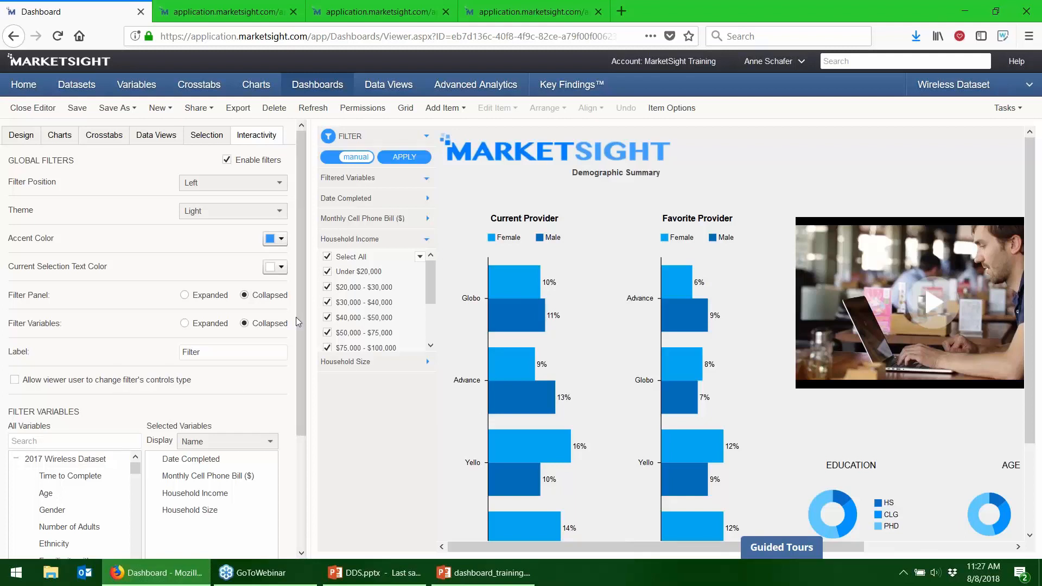
click(374, 217)
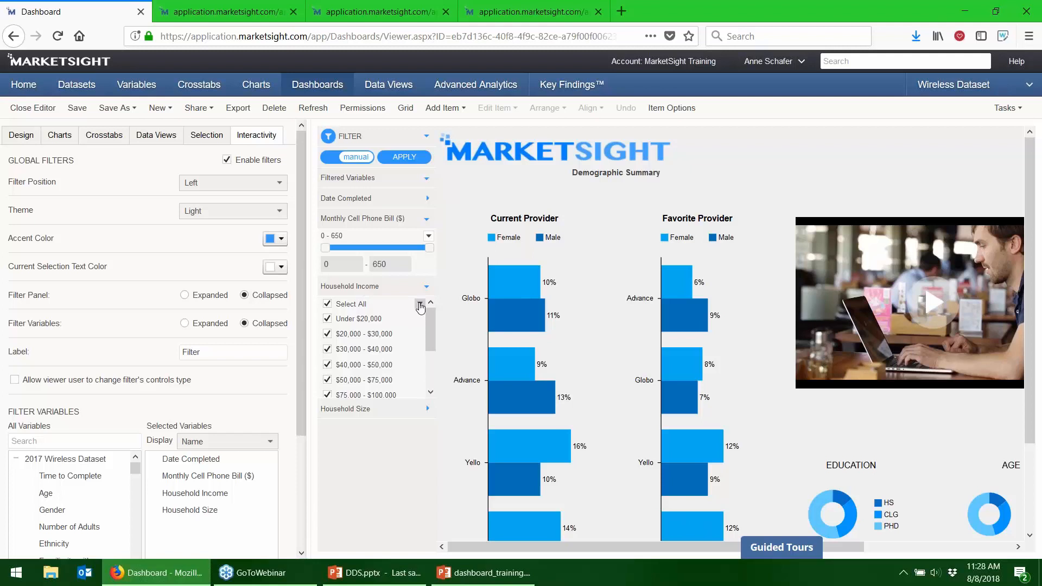
Examine the control types available for the Household Income filter, and collapse the expanded filter variables and the filter panel
right_click(396, 289)
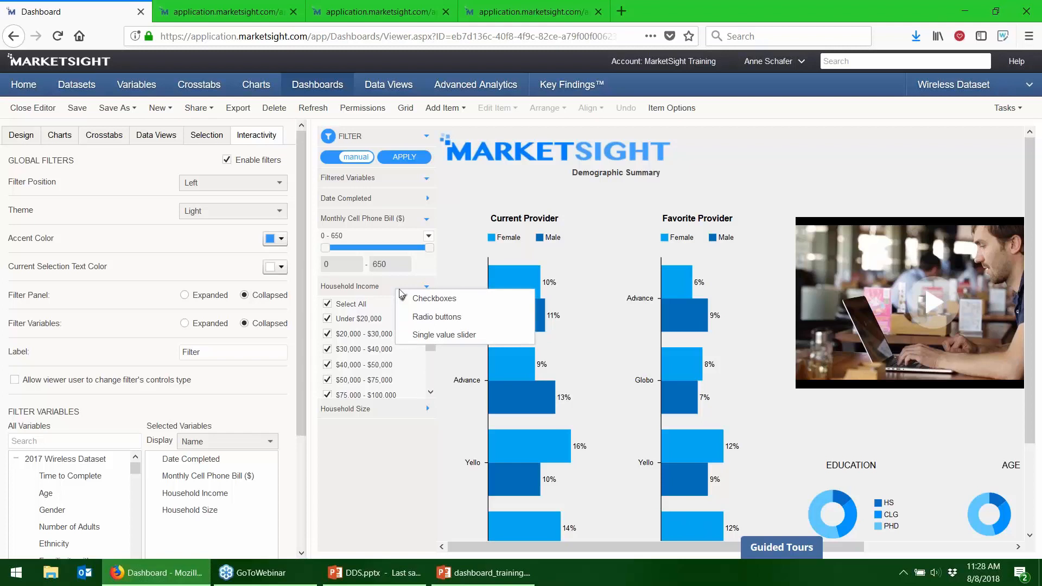
click(425, 322)
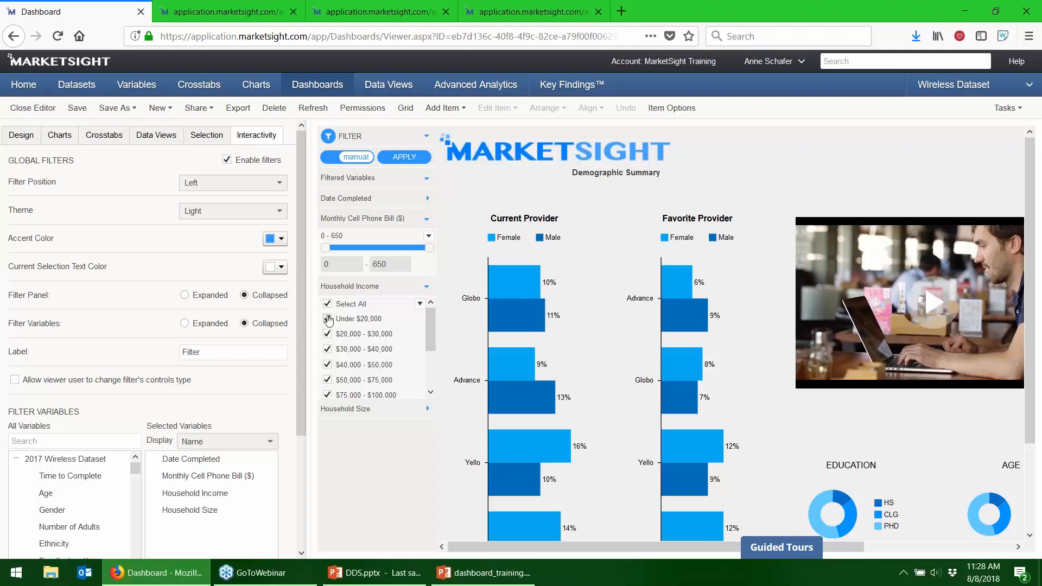
click(426, 286)
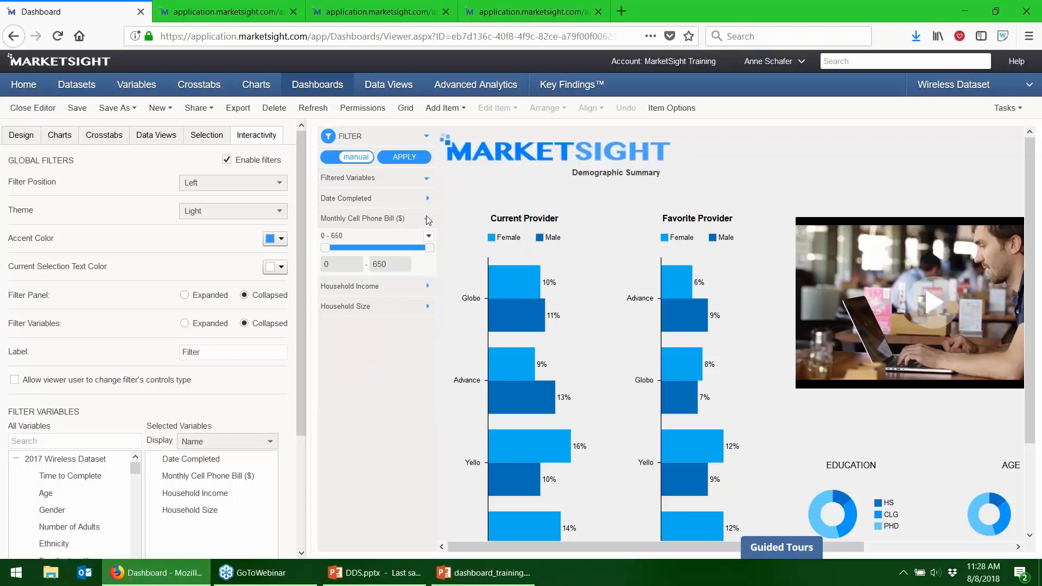
click(426, 219)
click(329, 136)
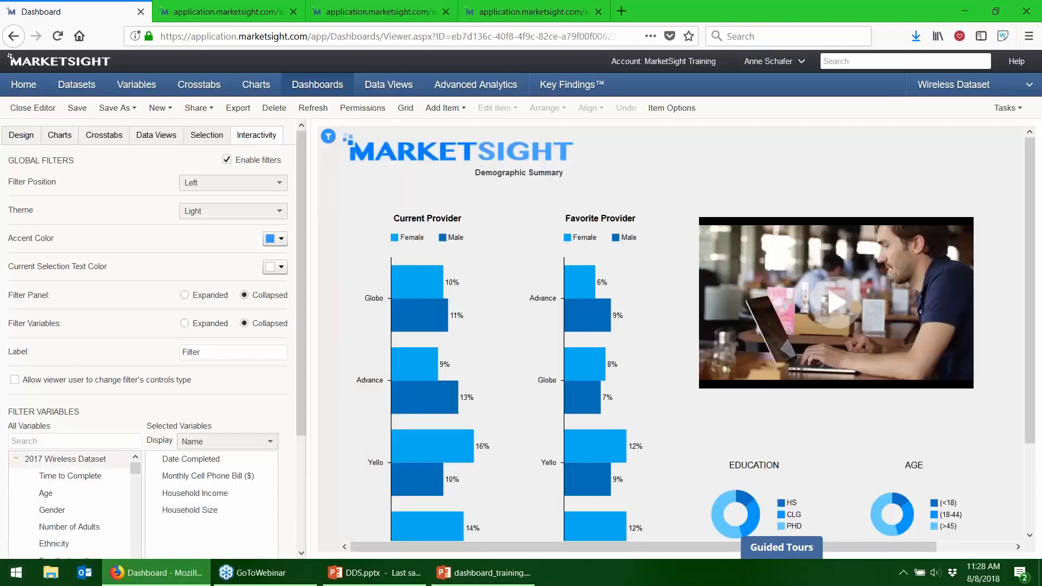
Add Gender to the selected filter variables below Household Size, and reopen the filter panel in the preview
scroll(76, 378, down, 2)
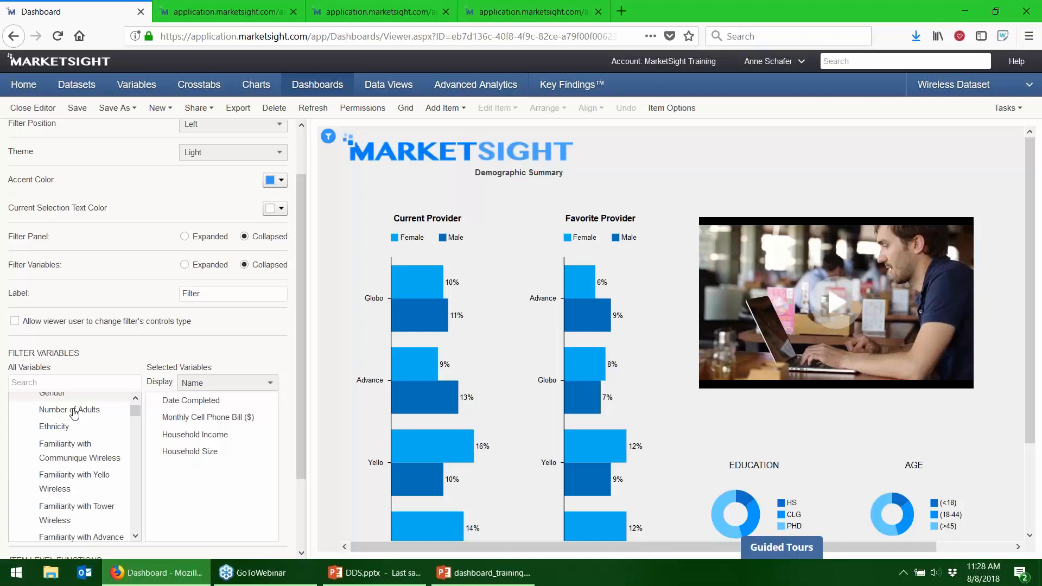
scroll(74, 414, down, 5)
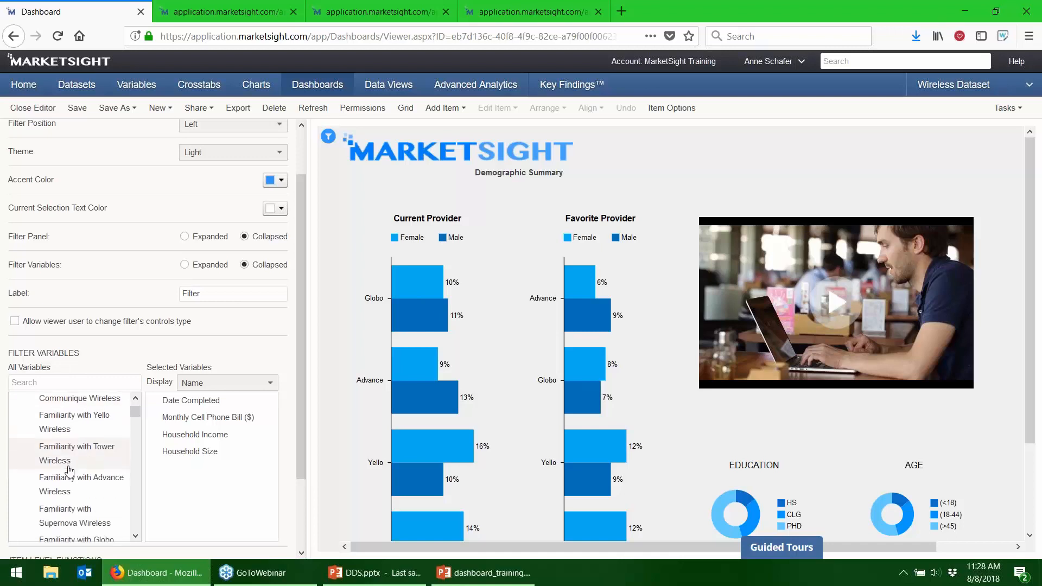
scroll(69, 471, down, 2)
scroll(70, 445, up, 8)
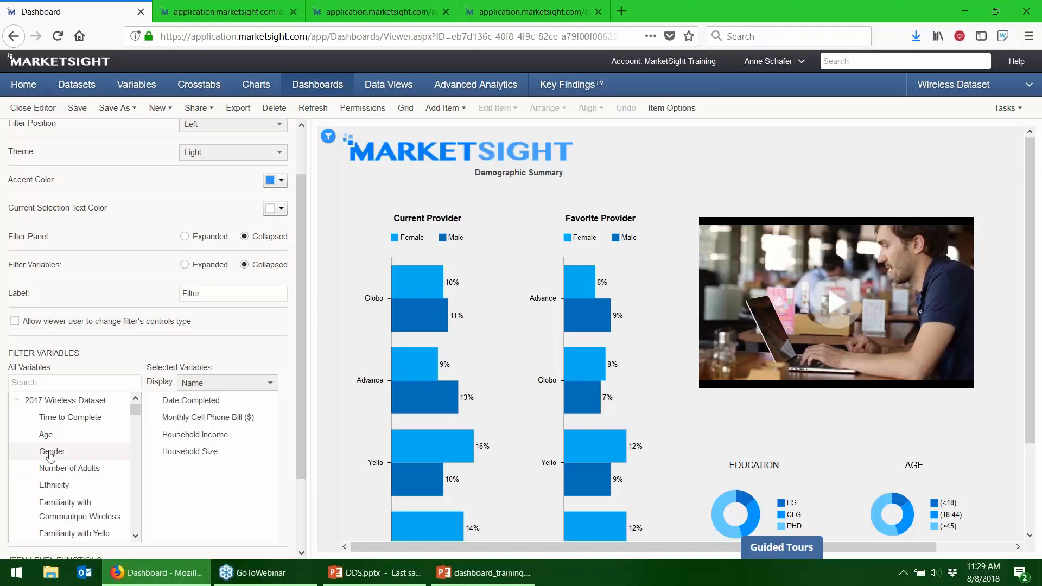
drag(50, 455, 187, 502)
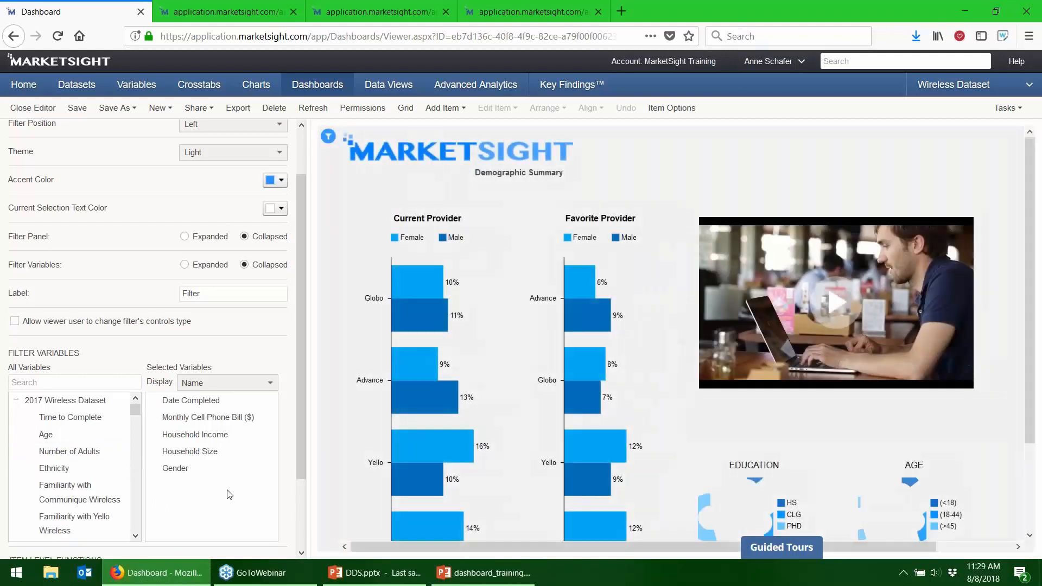
click(328, 137)
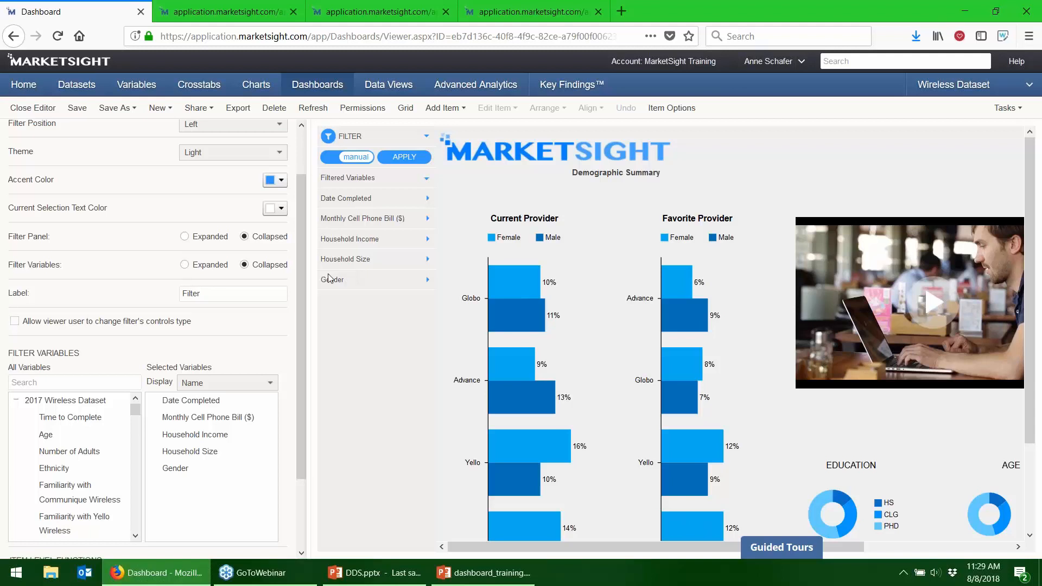
Save the dashboard and close the editor, and export the dashboard from the viewer
click(81, 108)
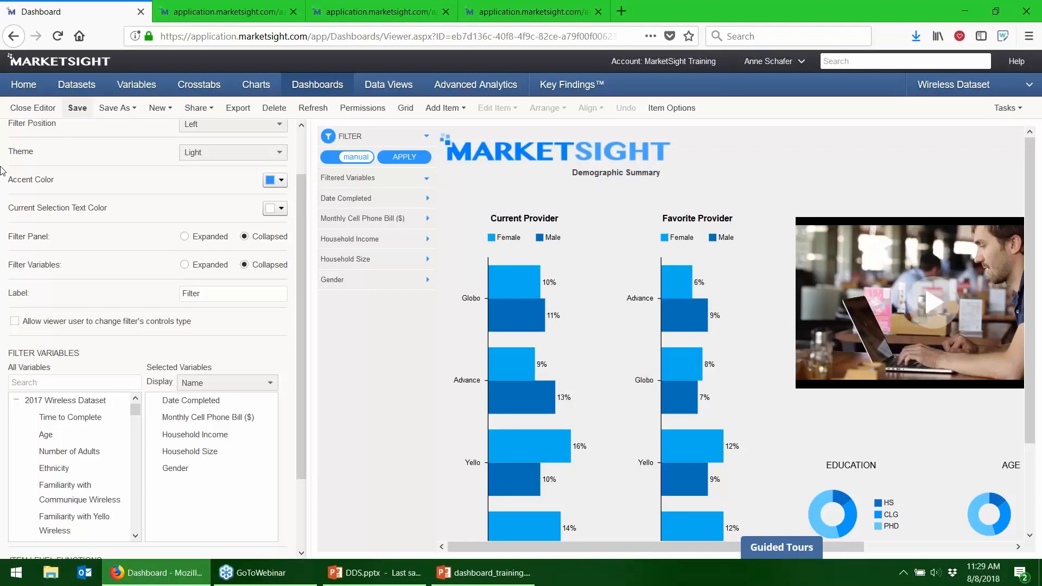
click(17, 107)
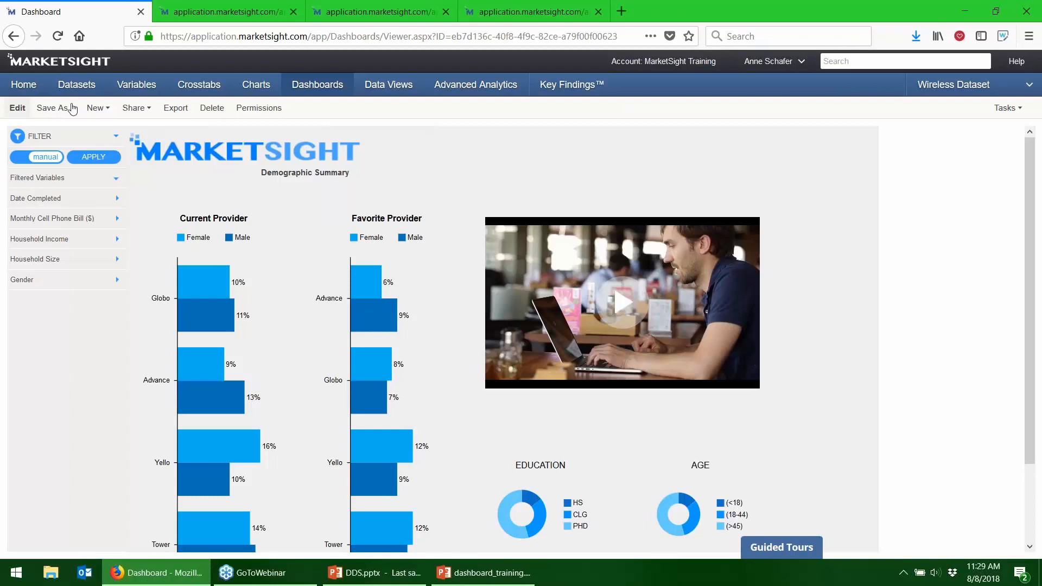
click(175, 115)
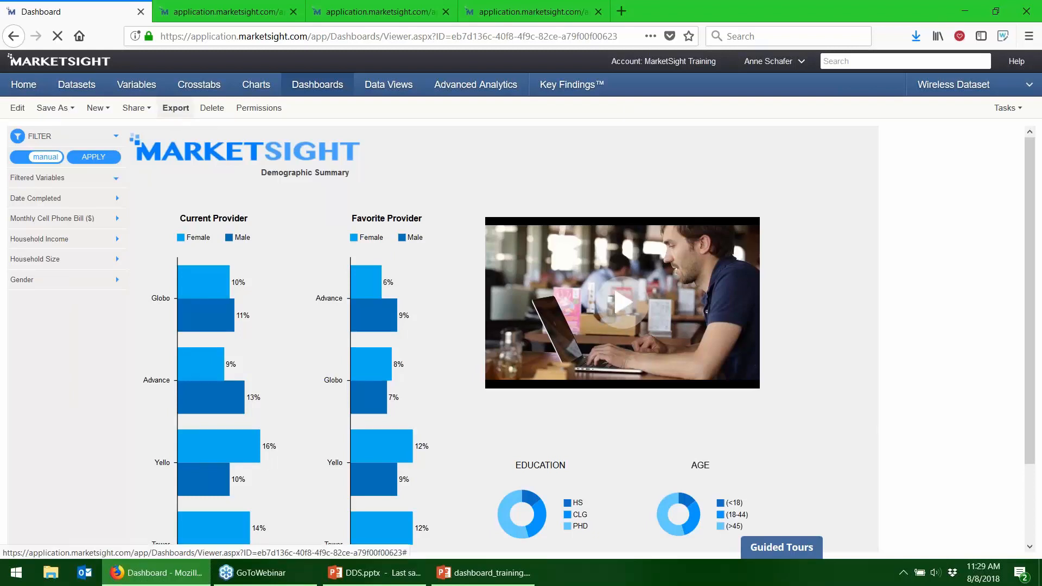
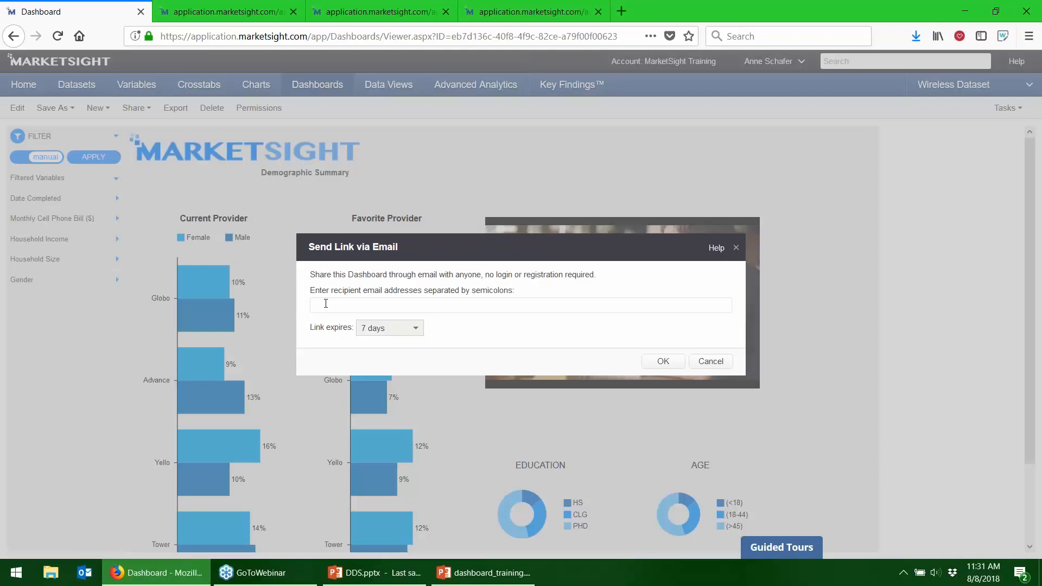
Examine the link expiration choices for emailing the dashboard, keep 7 days, and cancel without sending
click(399, 328)
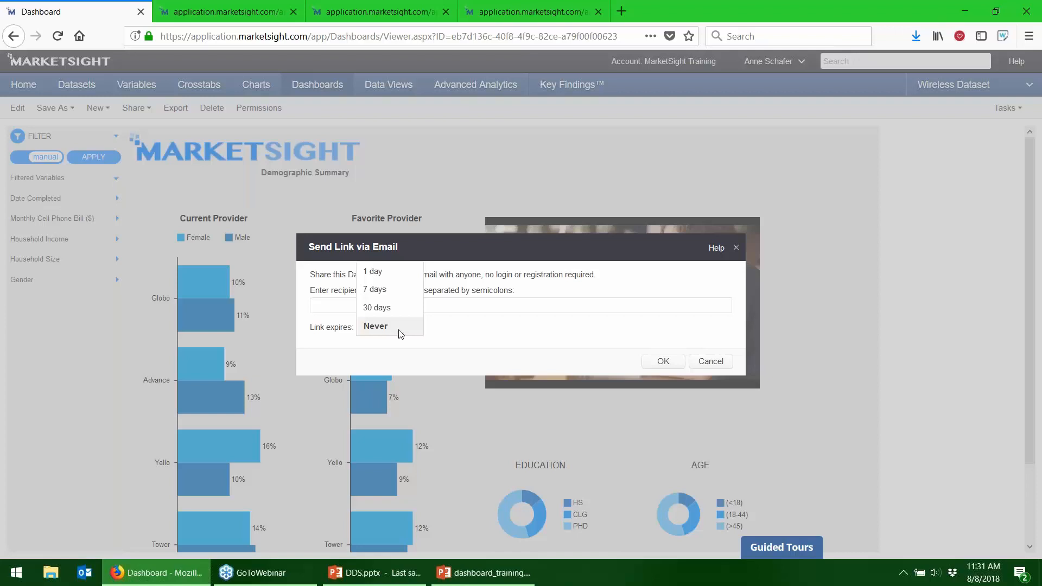
click(394, 298)
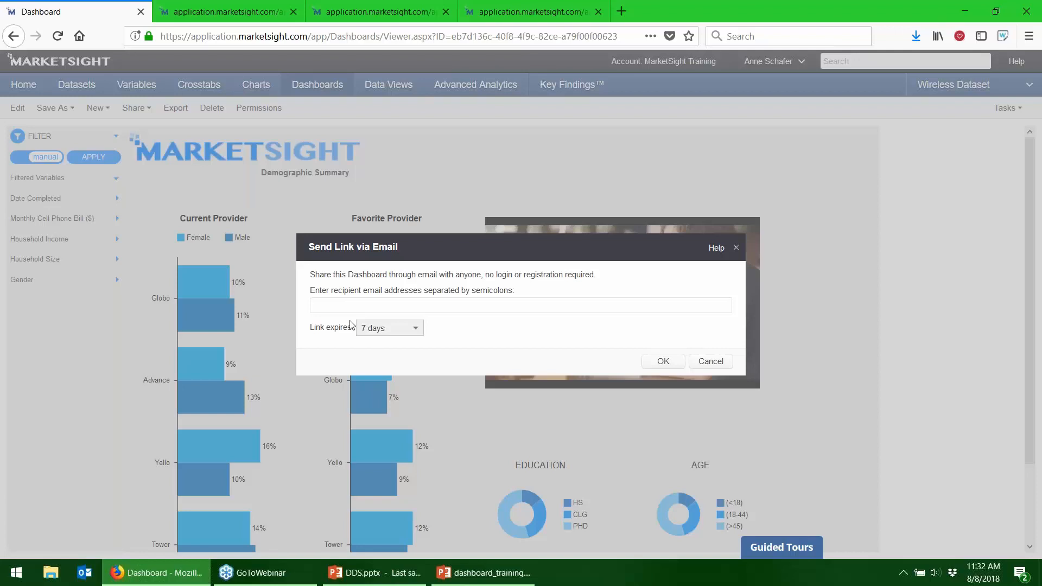
click(710, 362)
Show the dashboard's share URL and web services Item ID, highlight each one, and close the share details
click(134, 109)
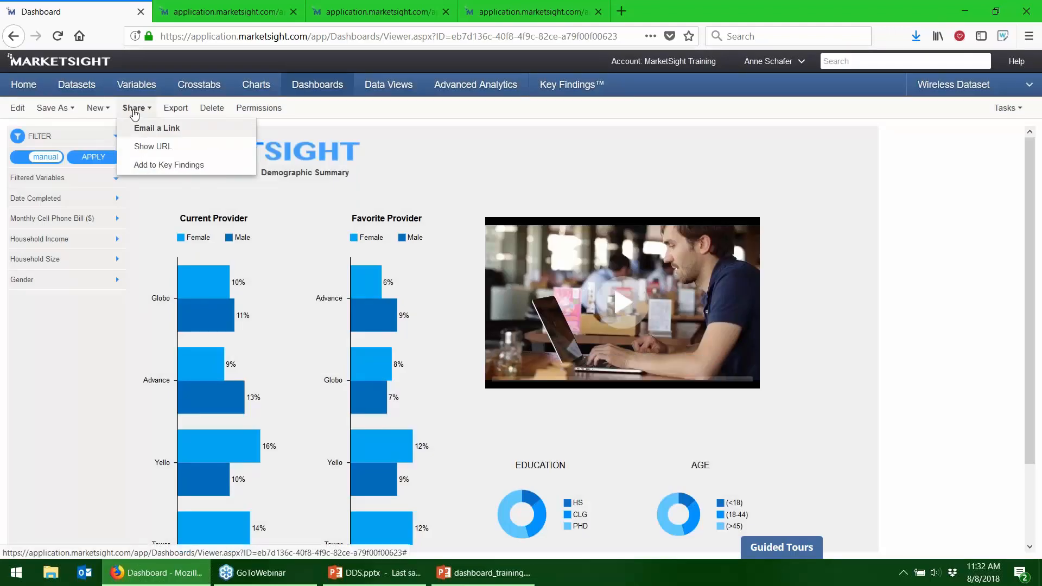
click(136, 148)
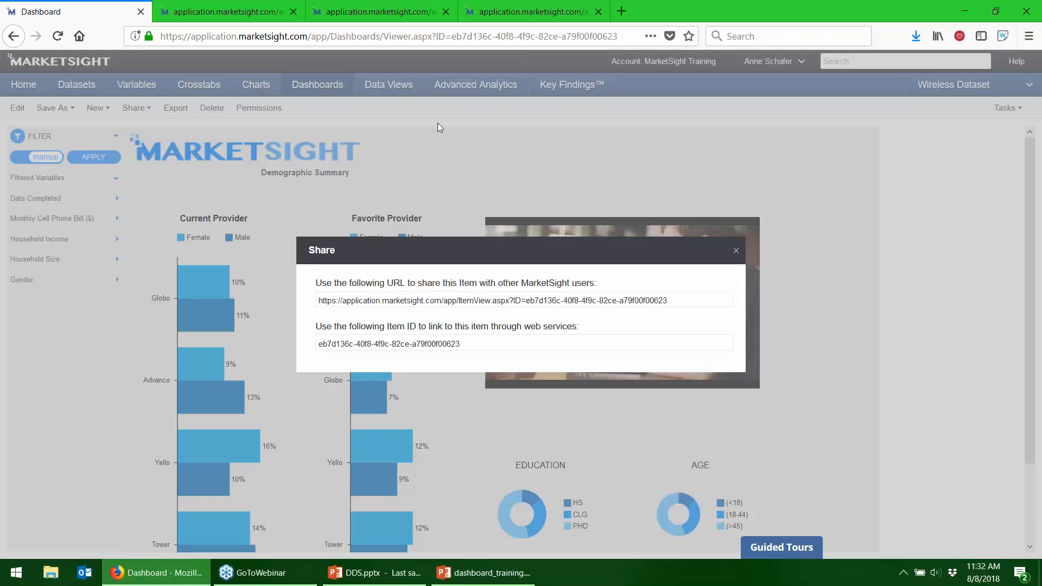
drag(679, 302, 285, 304)
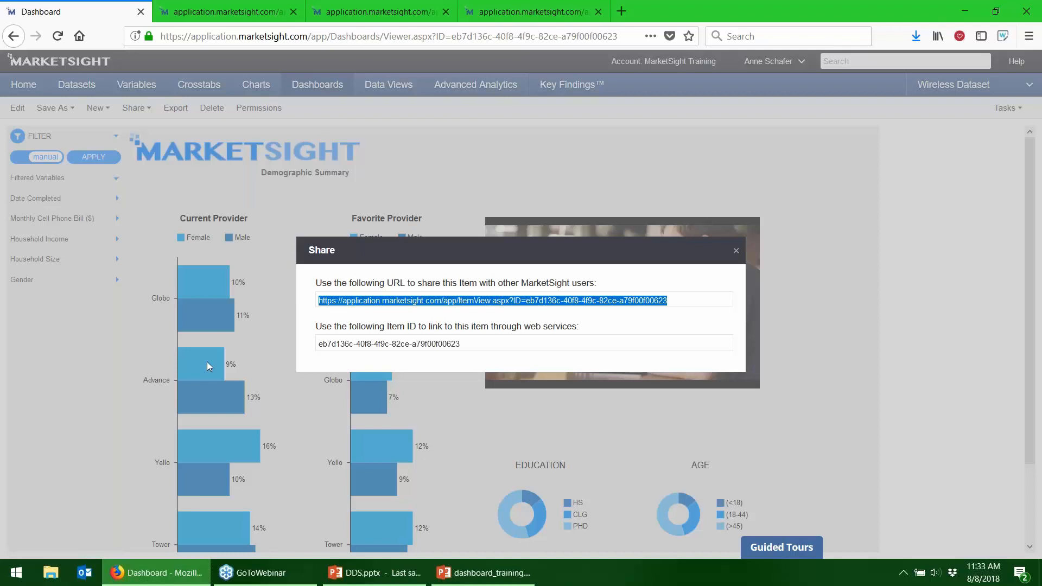
drag(484, 348, 294, 337)
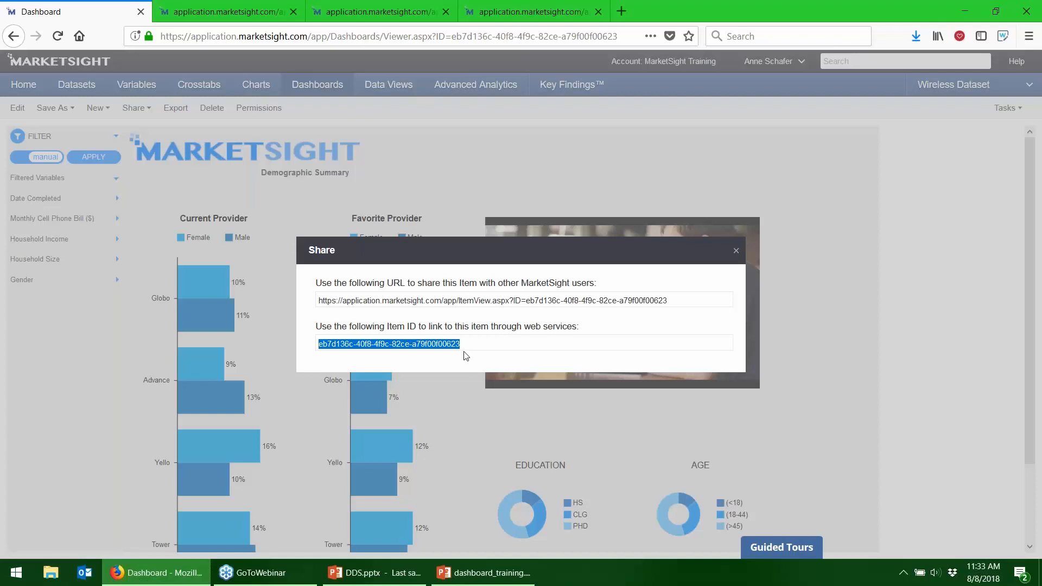
click(737, 251)
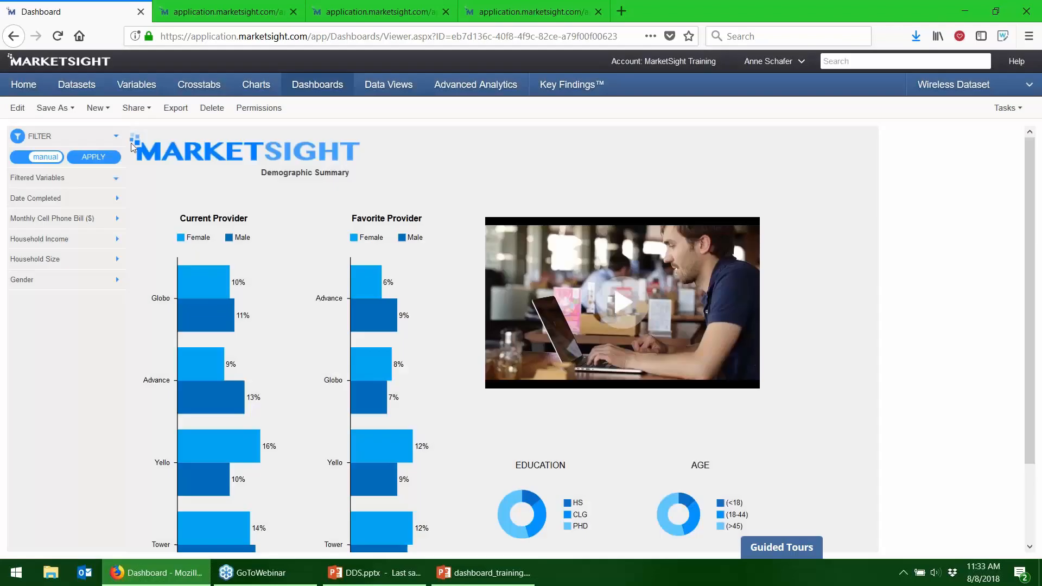
Go to Key Findings, check the options for the Training Examples and ClientA folders, and view Demographic Dashboard with Video
click(144, 109)
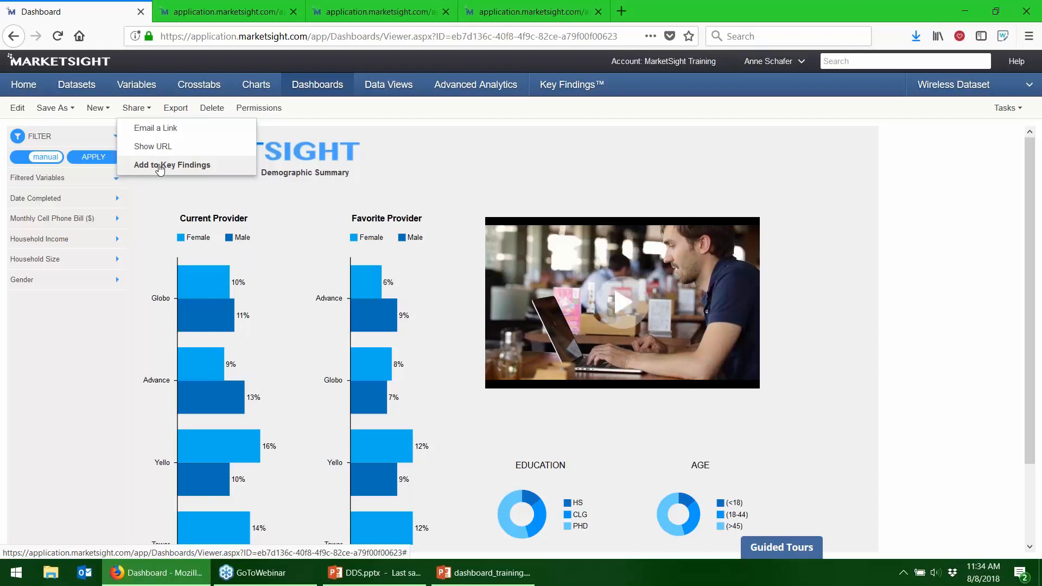
click(564, 90)
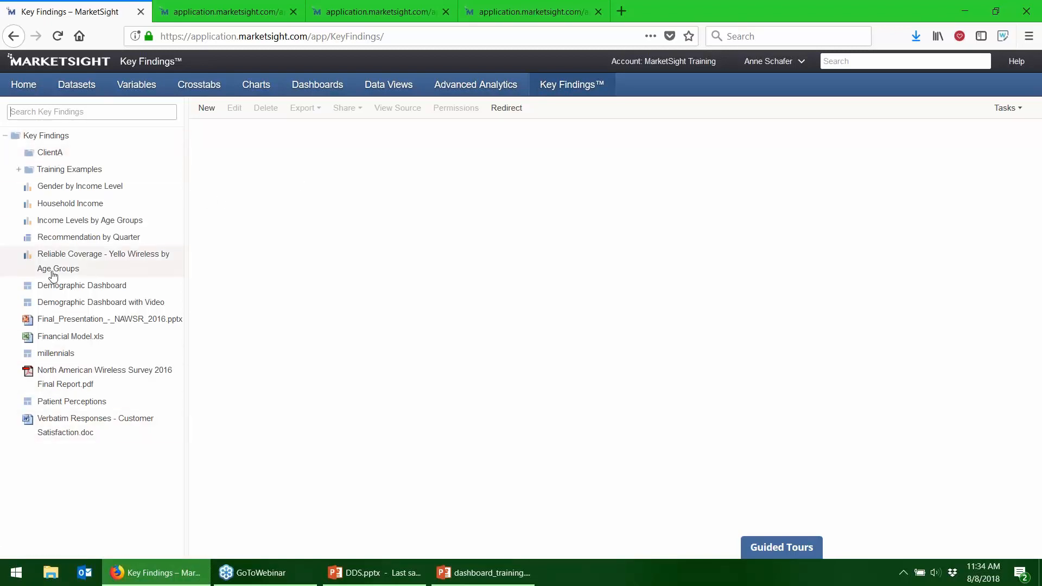
right_click(57, 169)
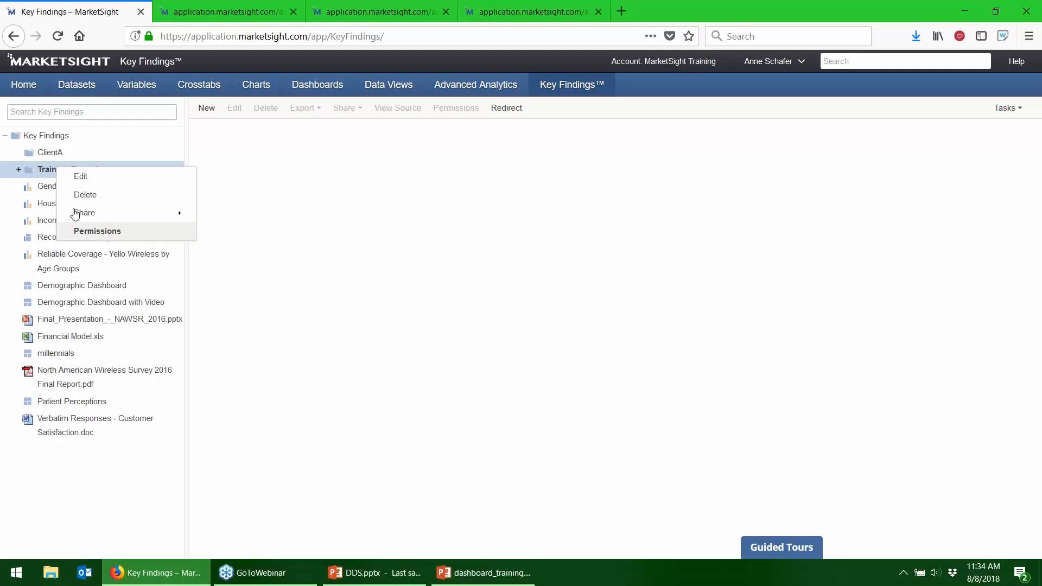
right_click(49, 152)
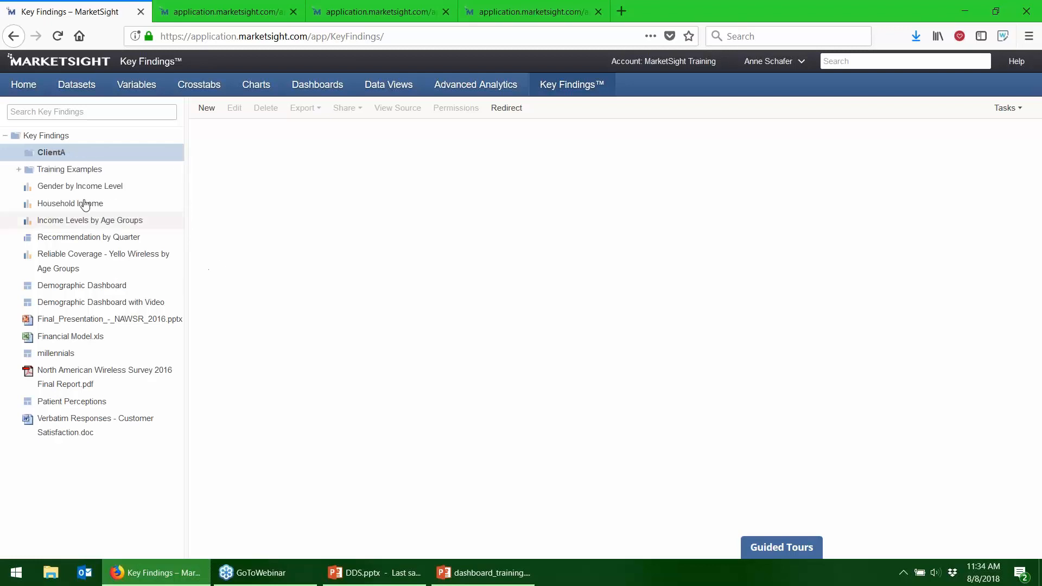
click(60, 307)
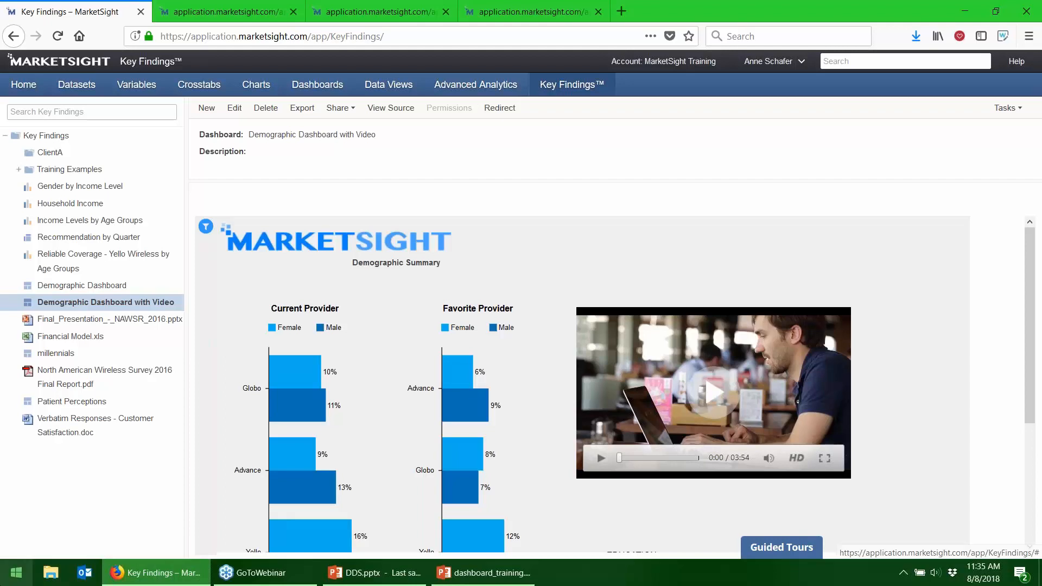
Switch to Google Chrome and log in to MarketSight with the trainee account's username and password
click(19, 580)
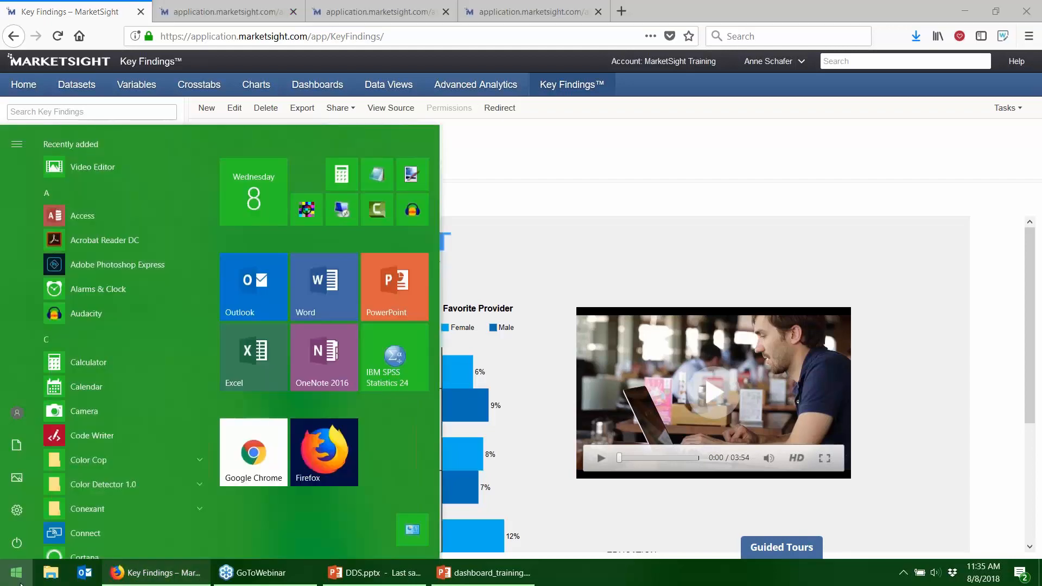
click(262, 436)
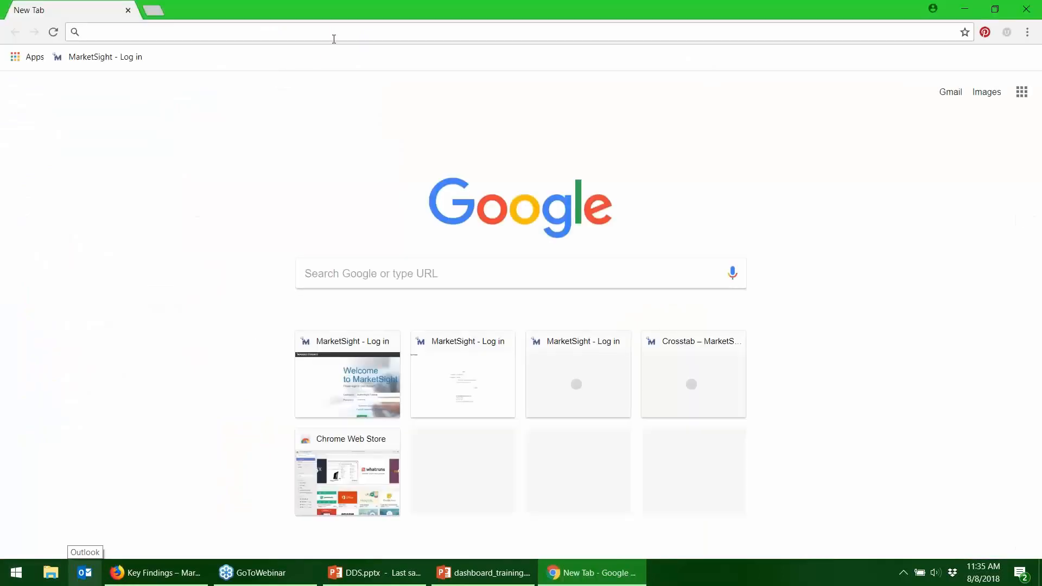
click(350, 403)
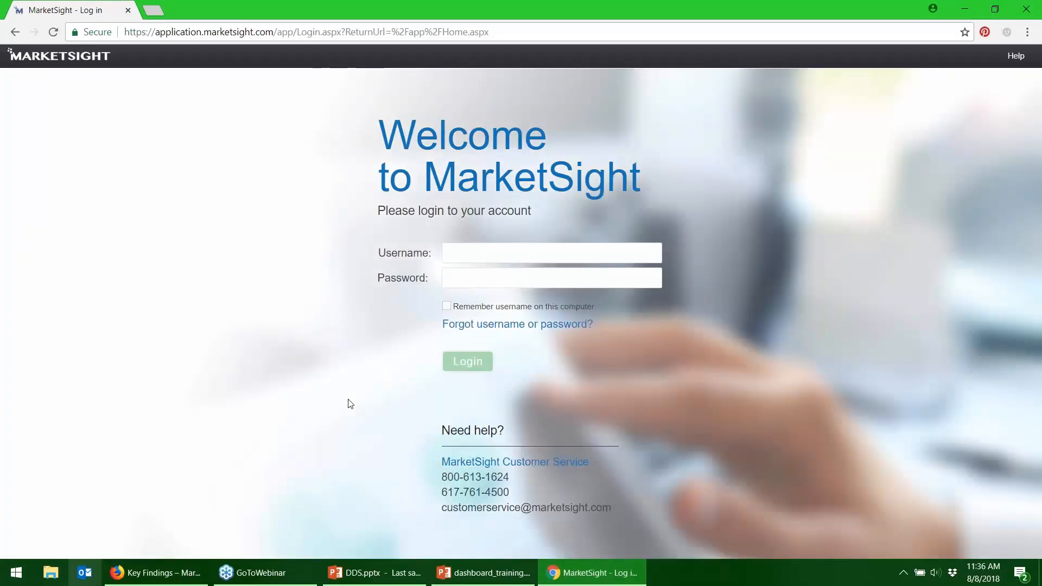
text(MarketSight Trainee********)
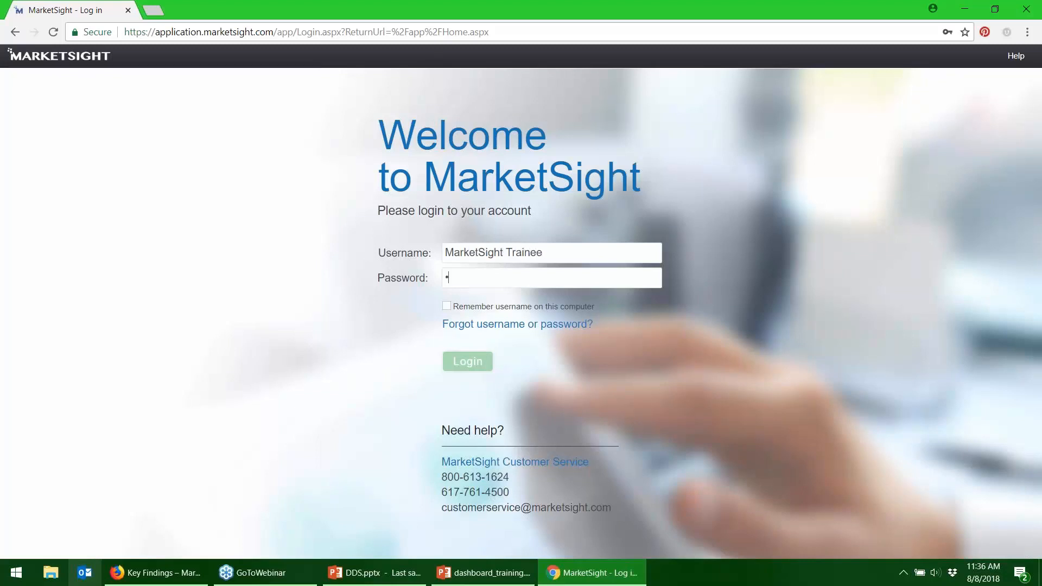
text(**)
key(Return)
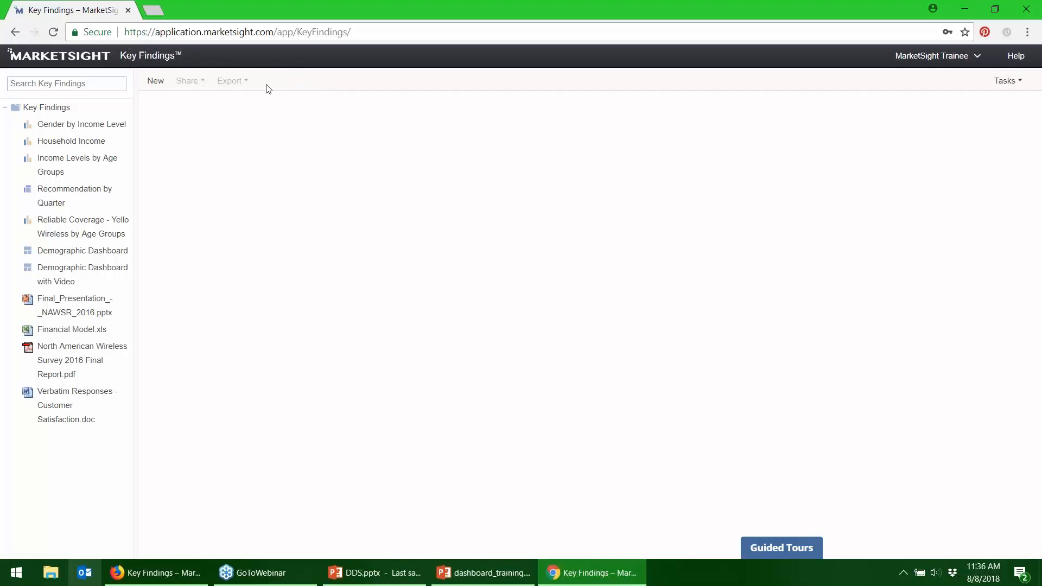
View Demographic Dashboard with Video as the trainee, and expand the Gender, Household Size and Household Income filters
click(54, 278)
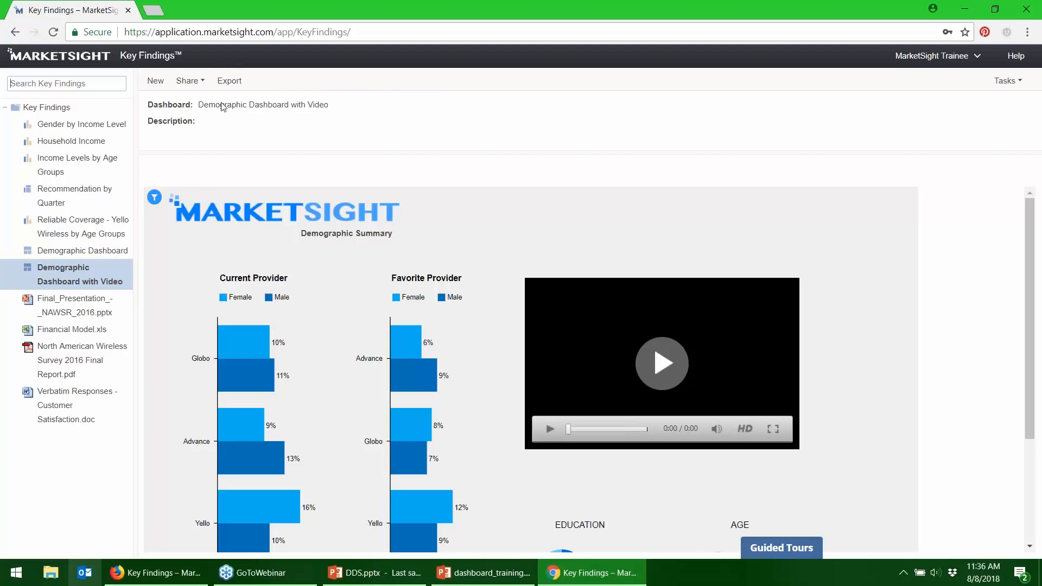
click(156, 198)
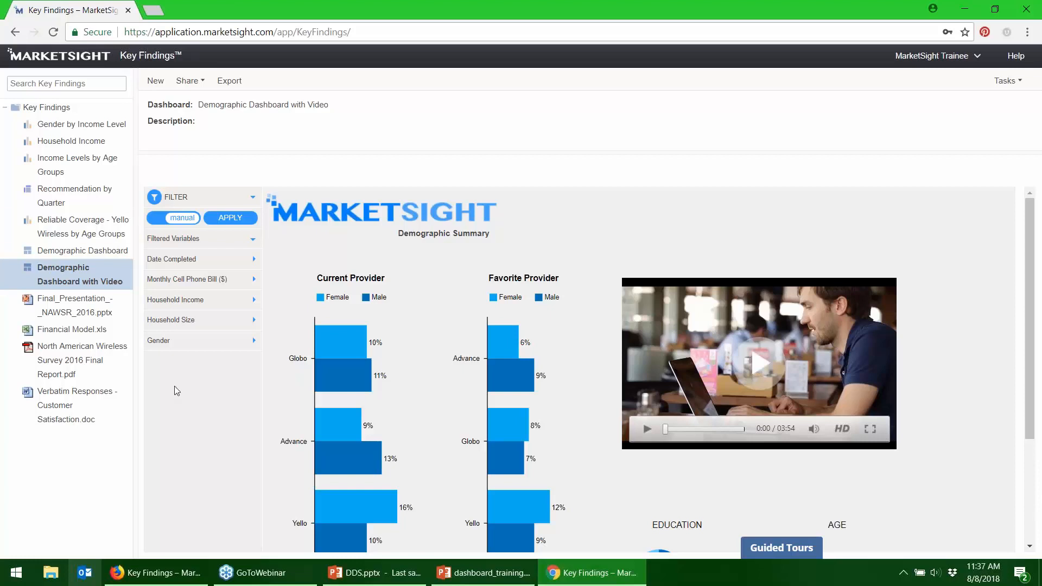
click(206, 342)
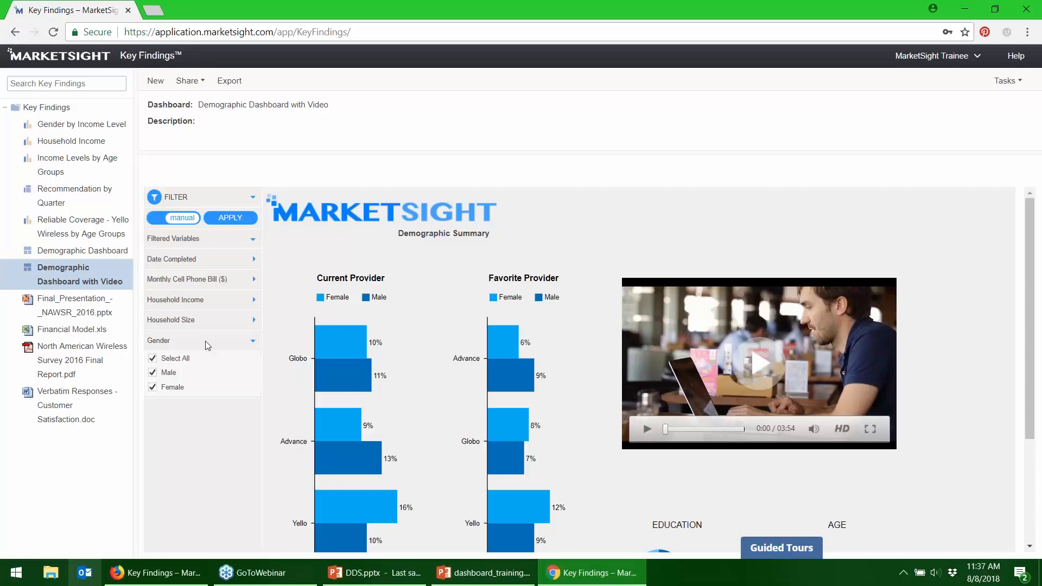
click(222, 322)
click(242, 302)
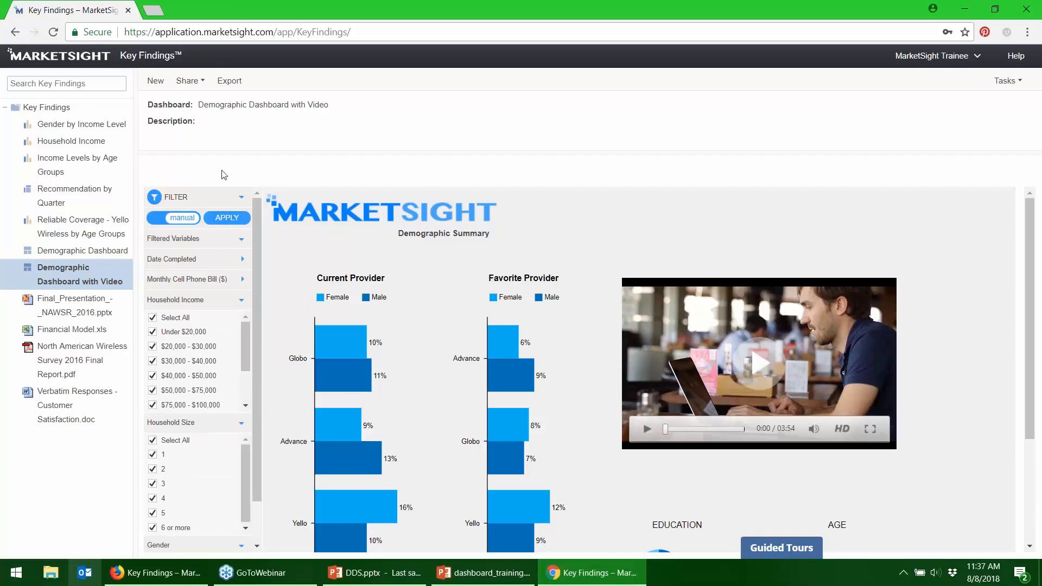
click(241, 92)
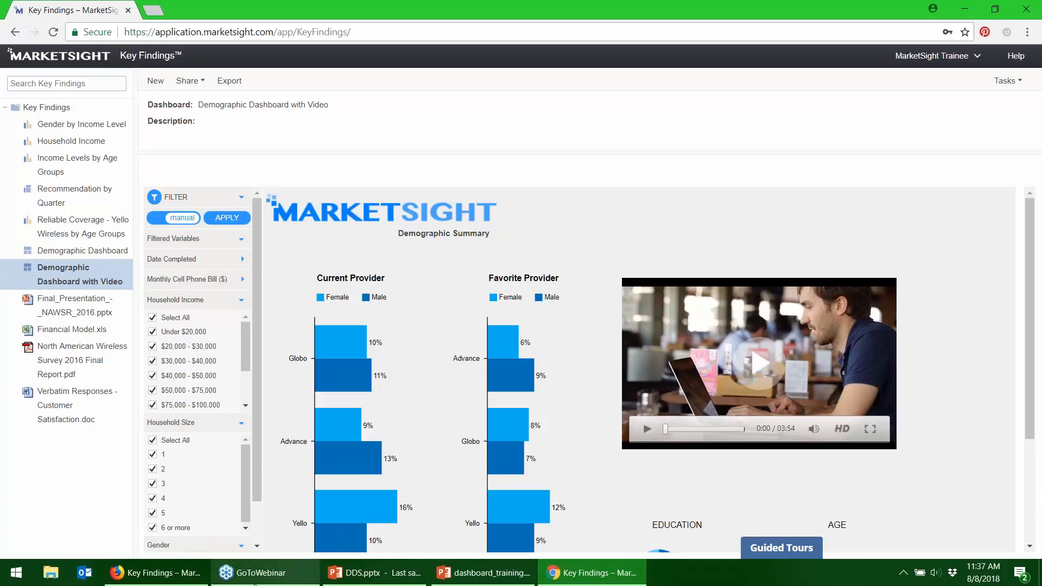
Switch to Mozilla Firefox and open Demographic Dashboard with Video from the list of dashboards
click(196, 579)
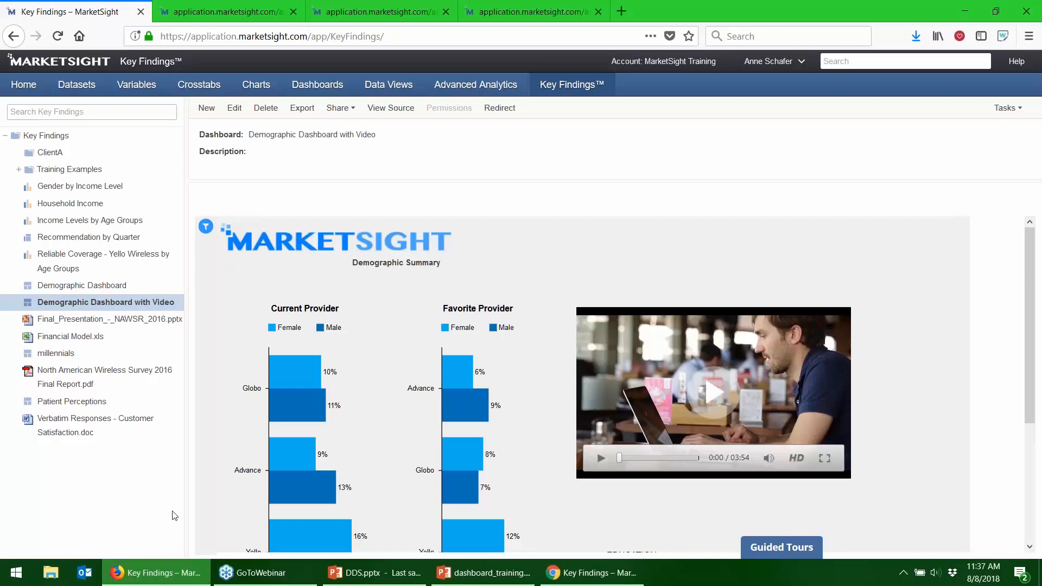
click(321, 87)
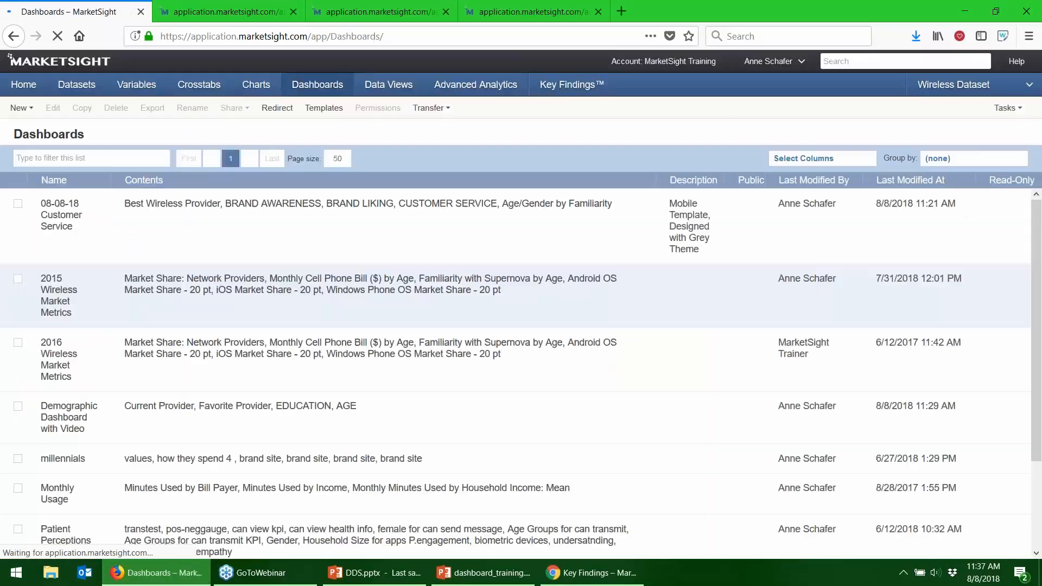
click(57, 417)
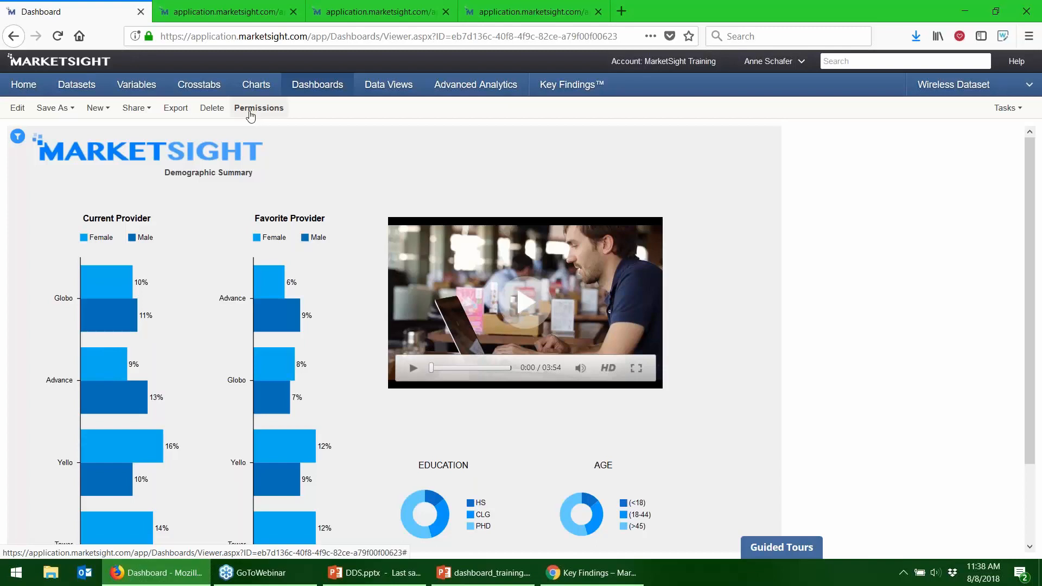
Set the dashboard's permissions to public, allowing access to all Internet users without a login
click(251, 114)
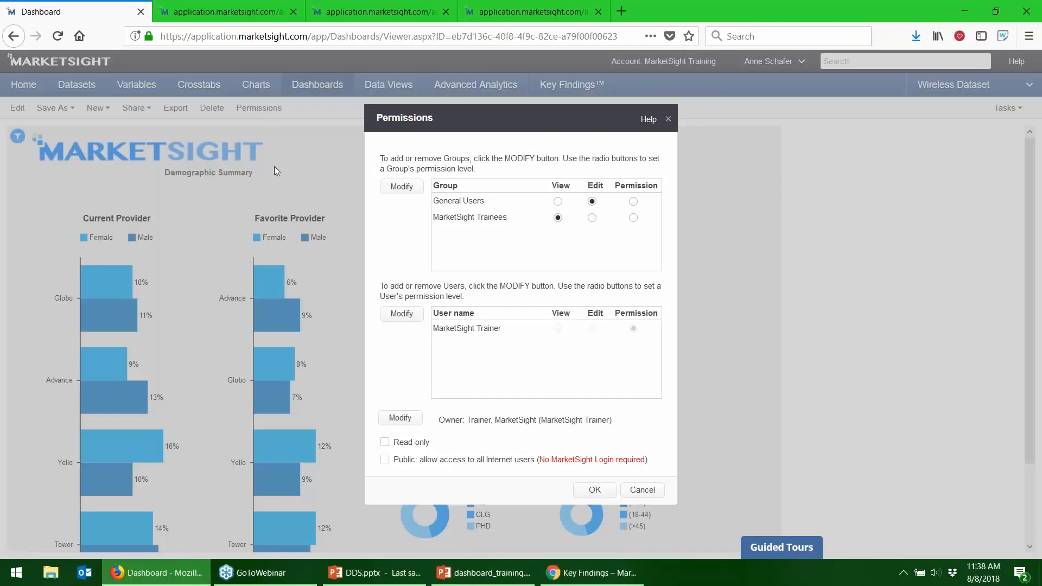
click(384, 459)
click(586, 498)
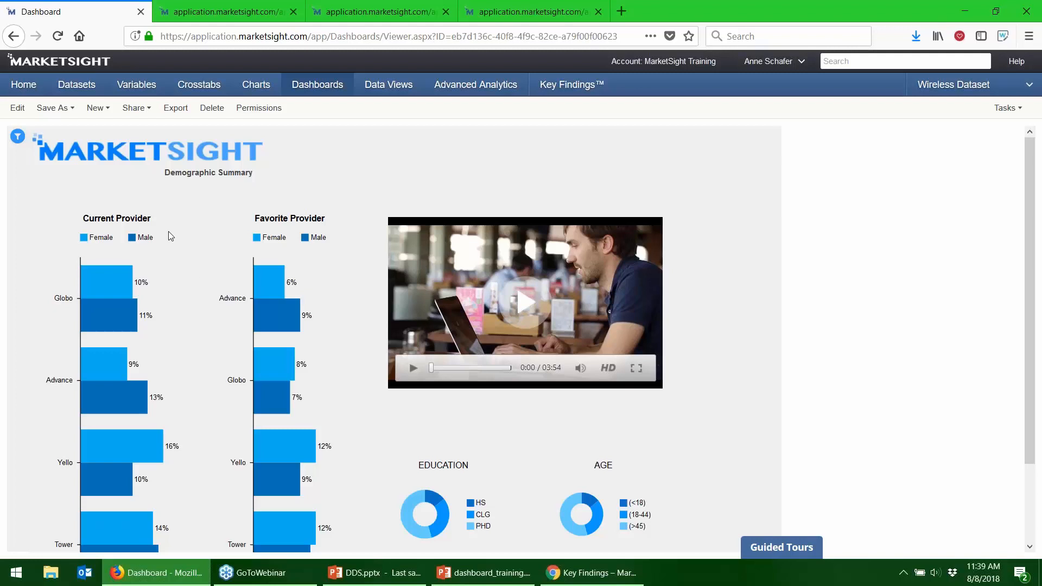
View the example dashboard with the News, Culture and Other pageview charts from start to end
click(211, 13)
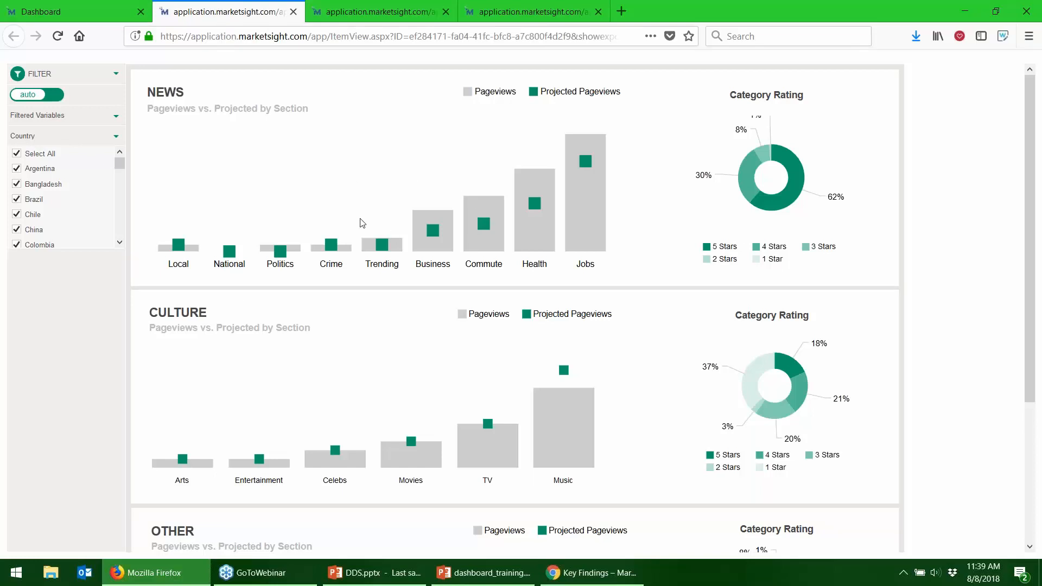
scroll(354, 331, down, 3)
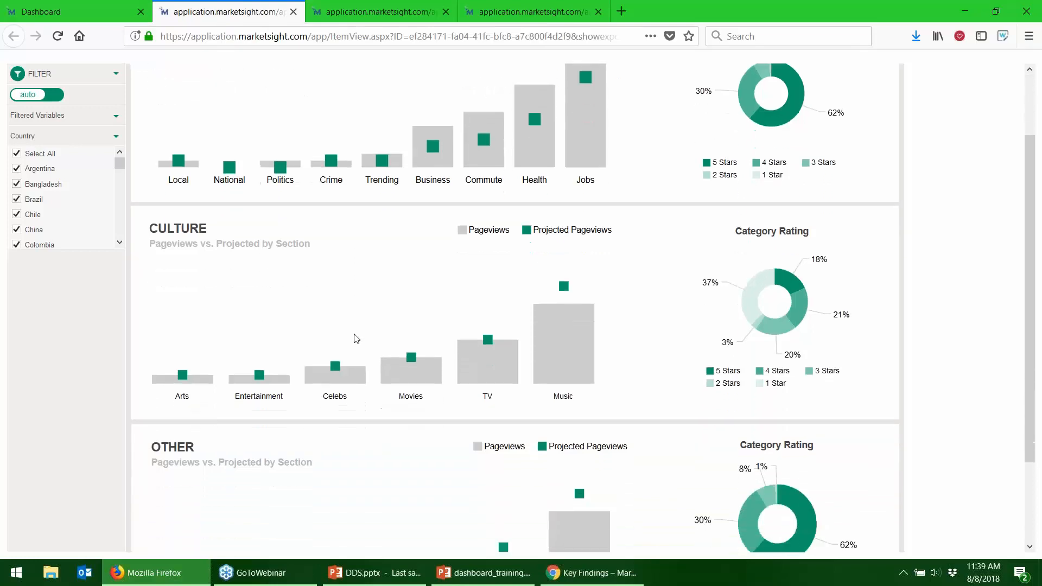
mouse_move(388, 273)
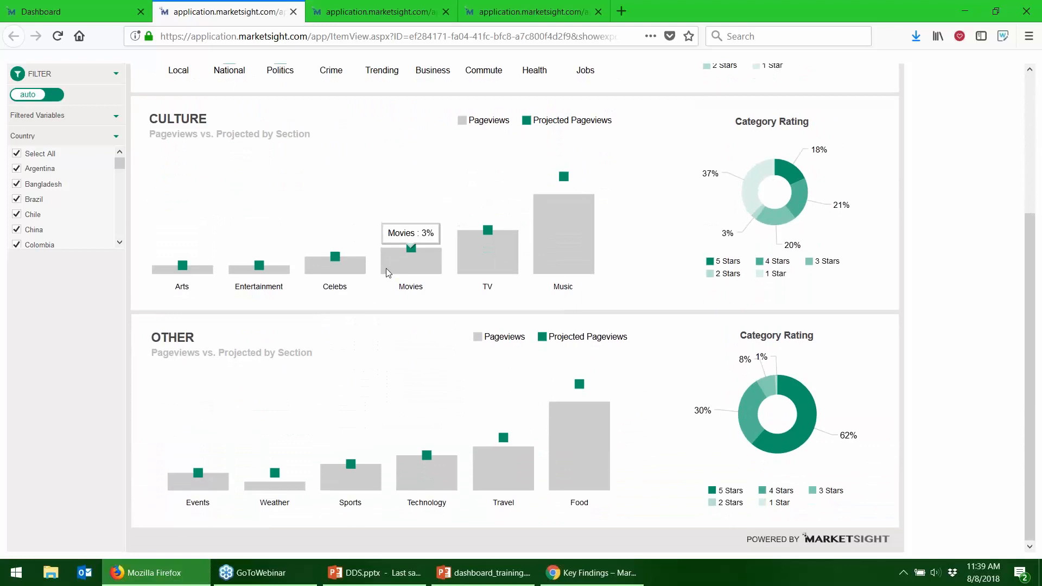
scroll(386, 268, up, 3)
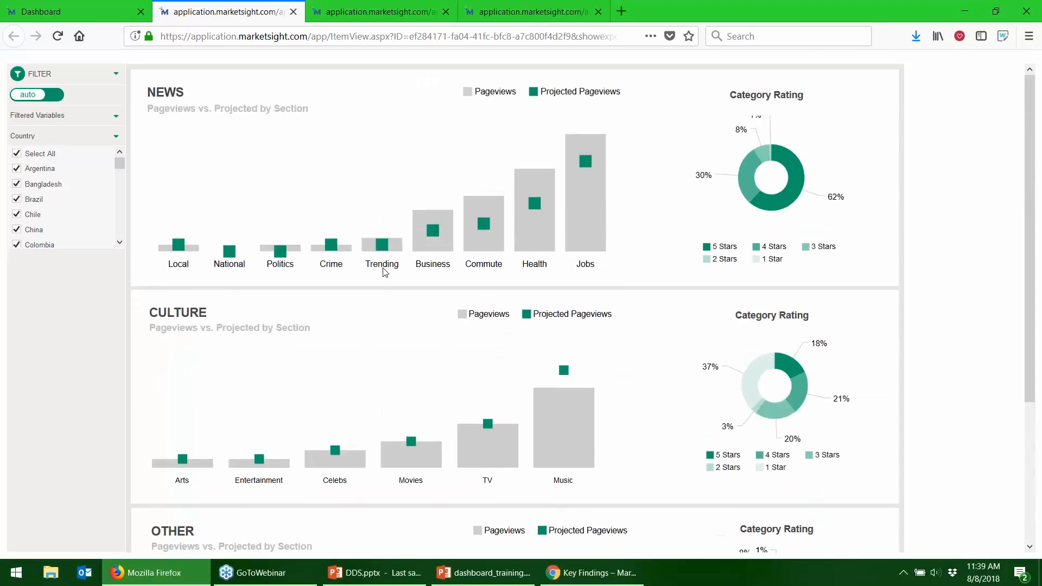
View the Global Attitudes example dashboard, looking through its continent sections from Africa to South America
click(351, 14)
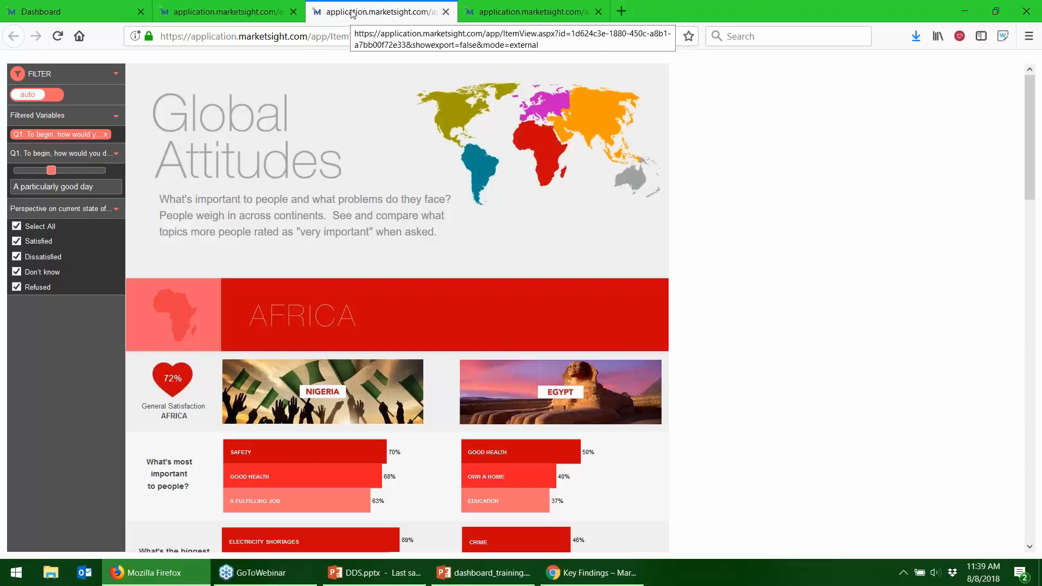
scroll(142, 308, down, 2)
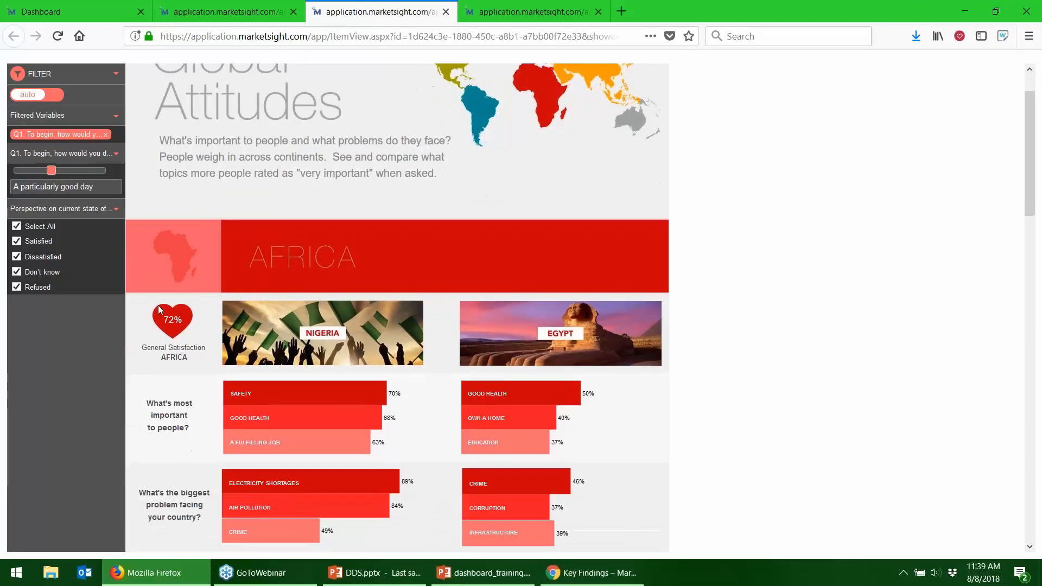
scroll(158, 305, down, 8)
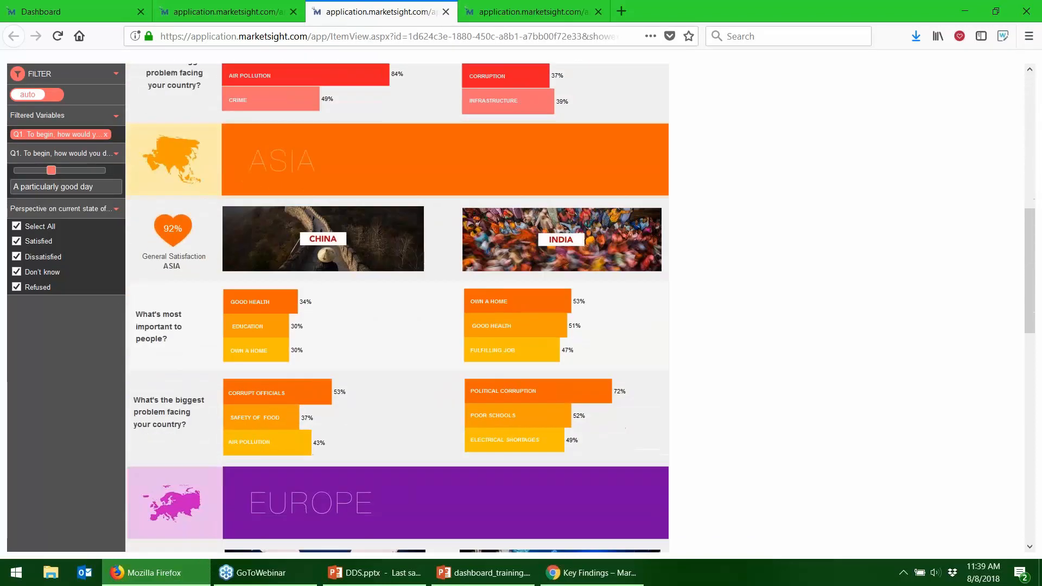
scroll(397, 309, down, 7)
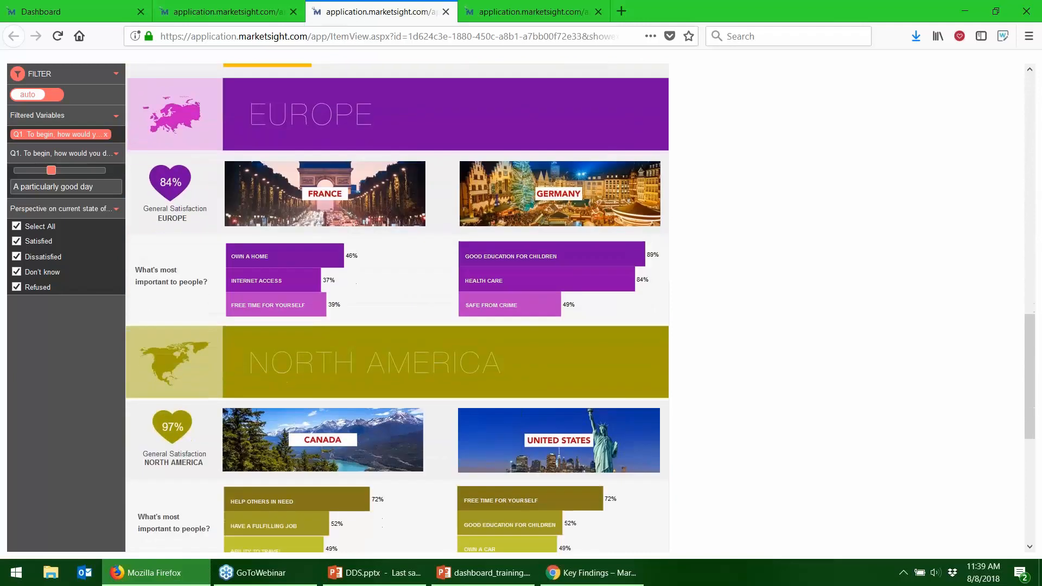
scroll(137, 292, down, 2)
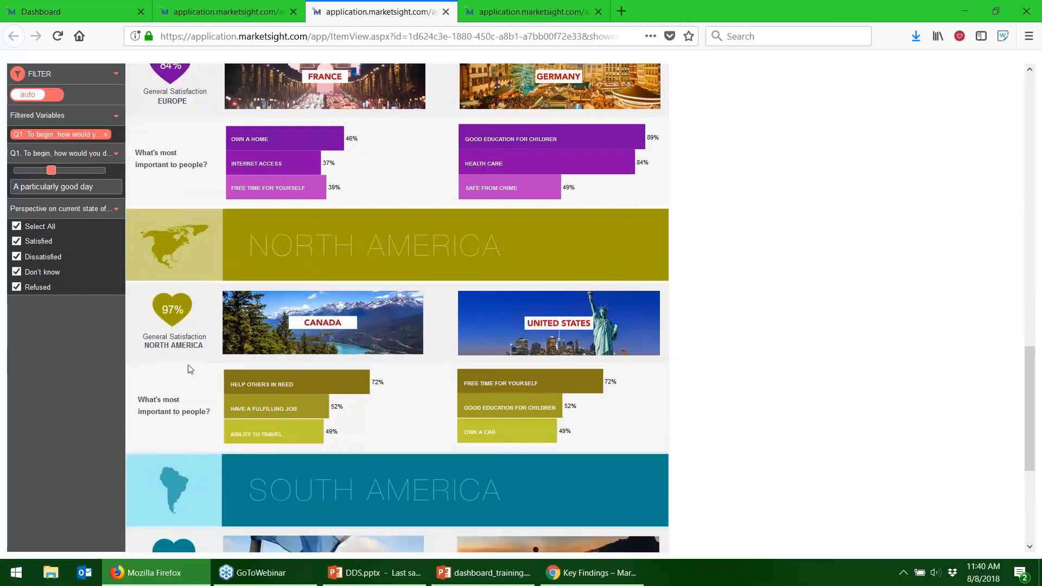
scroll(324, 371, down, 2)
scroll(319, 370, up, 15)
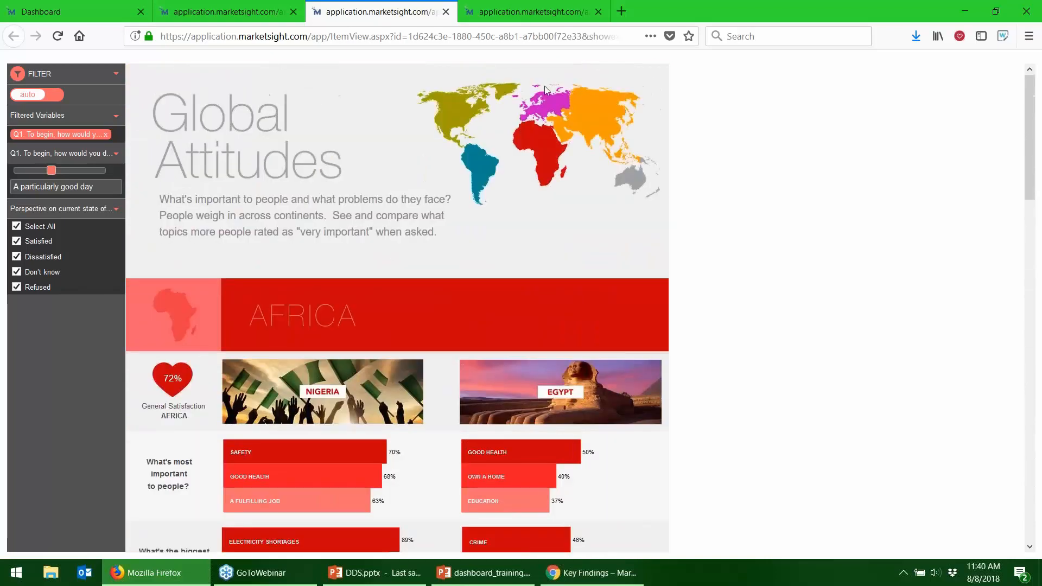
View the Piccolomini Coffee Co. example dashboard, and switch to PowerPoint to present DDS.pptx as a slide show
click(538, 14)
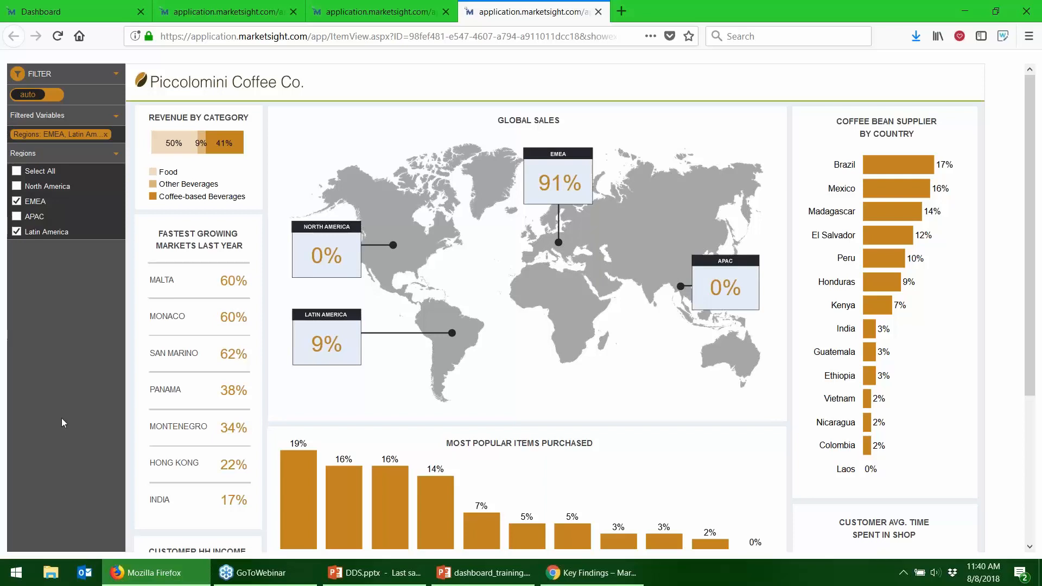
click(361, 575)
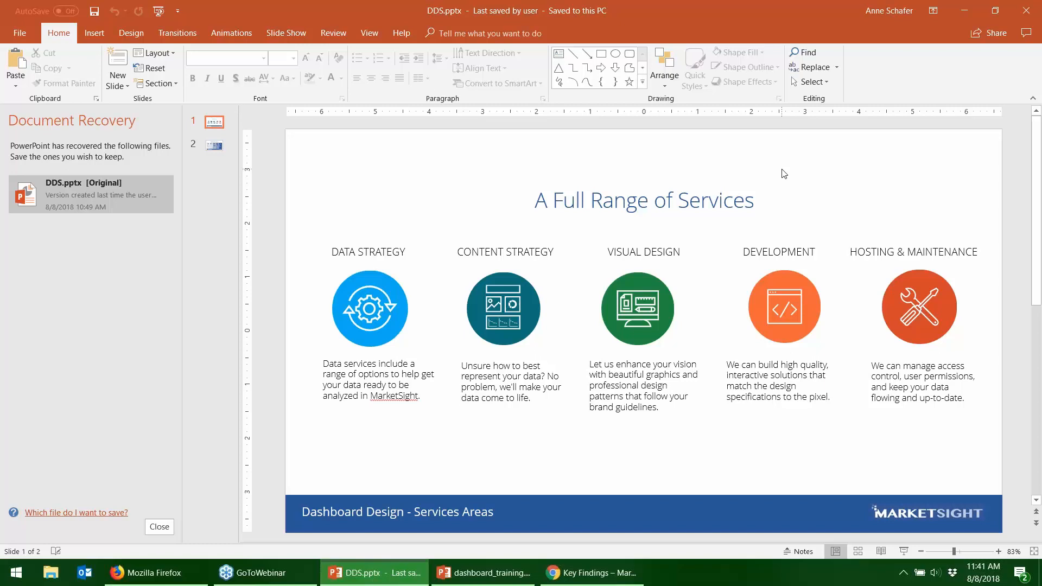
key(F5)
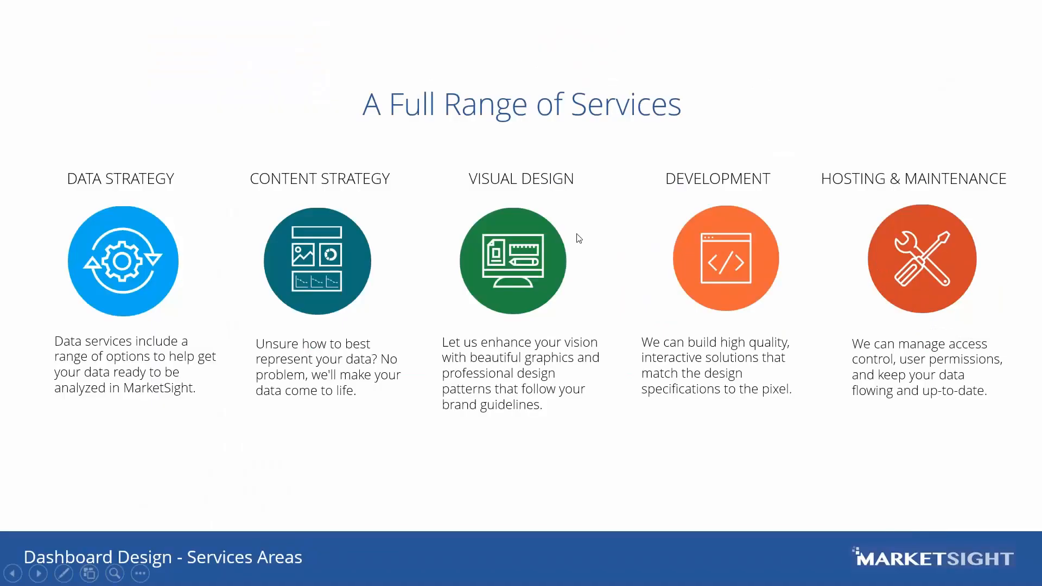
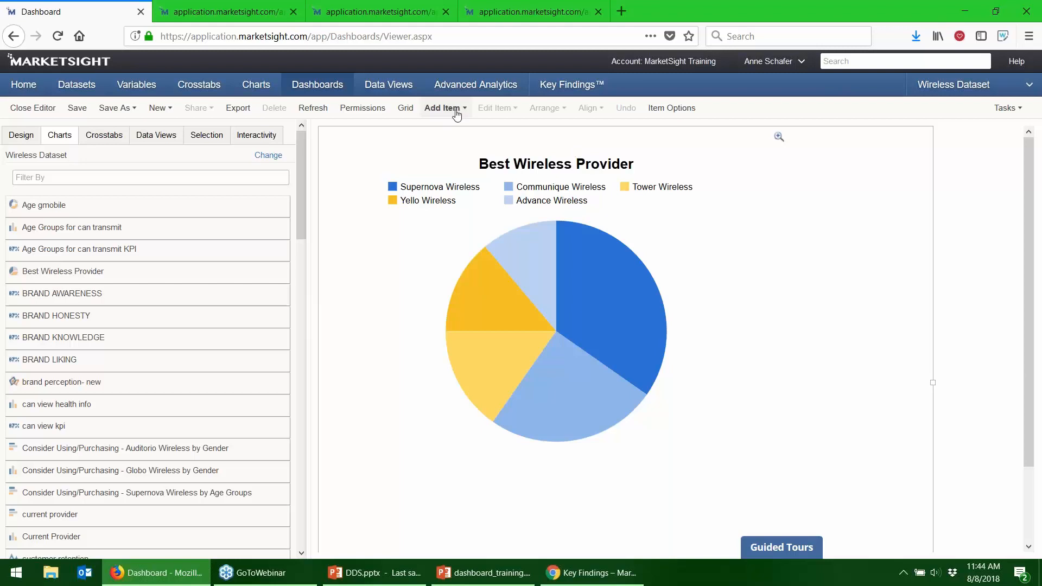
Add a narrow, tall text box to the right of the Best Wireless Provider pie chart, reading "Add text as needed"
click(455, 110)
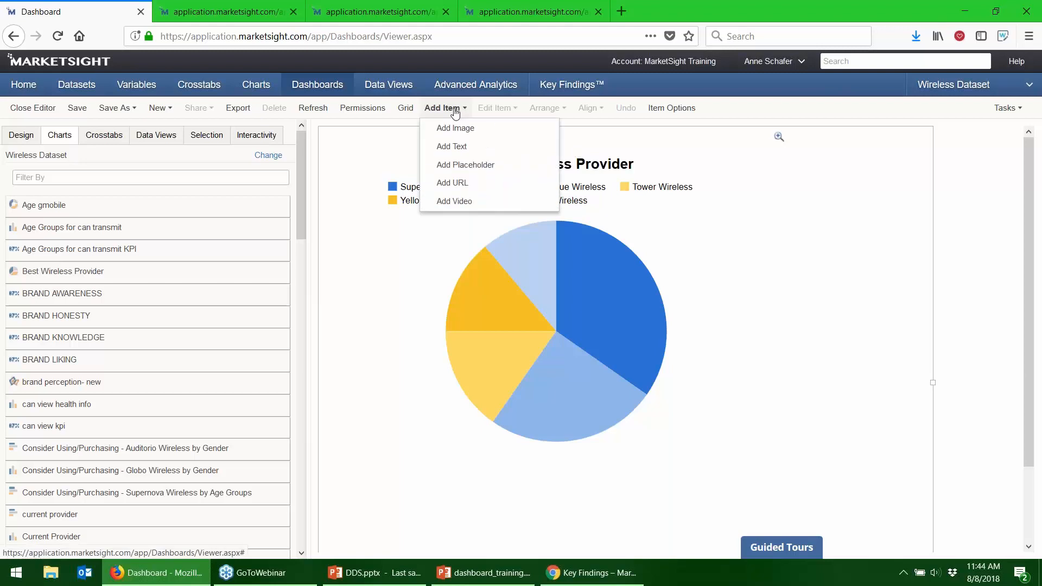
click(448, 146)
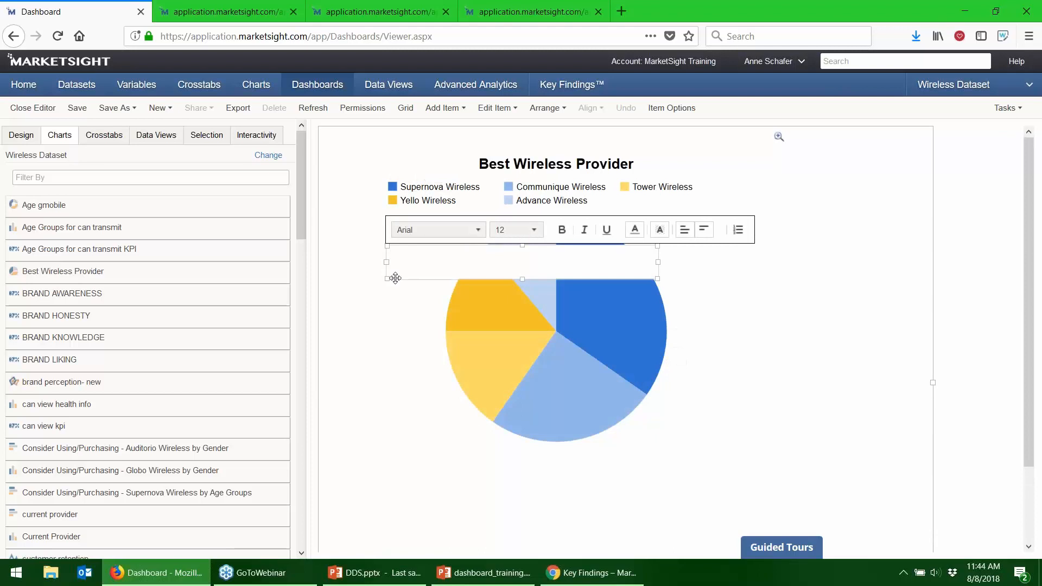
drag(410, 277, 677, 194)
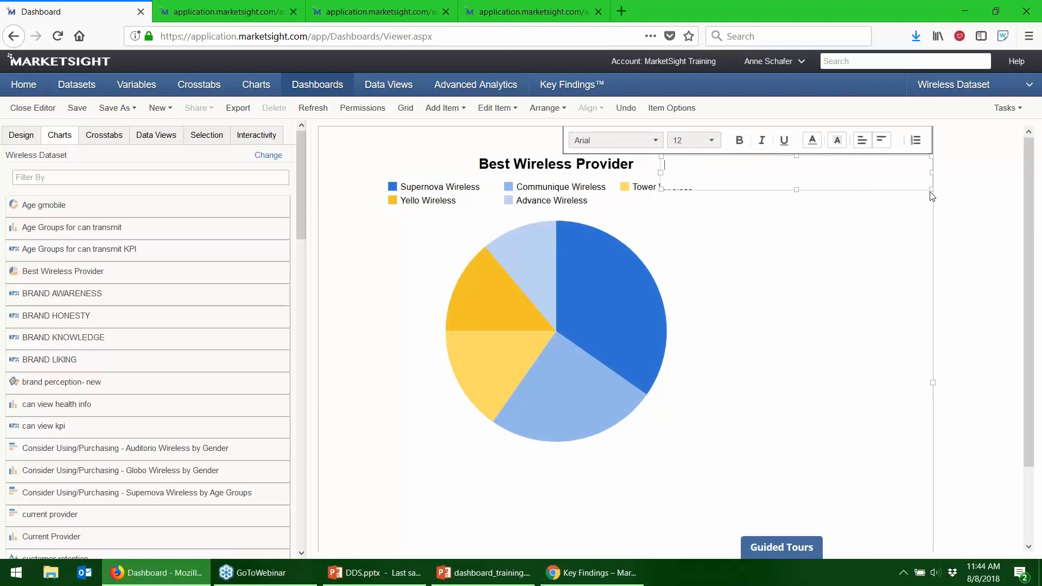
drag(930, 189, 947, 449)
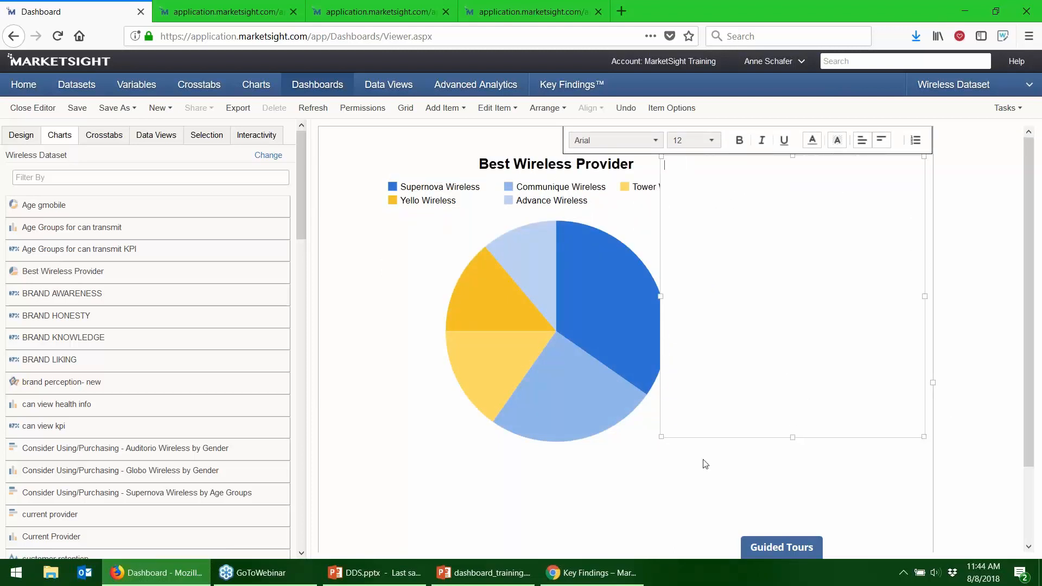
drag(663, 436, 777, 437)
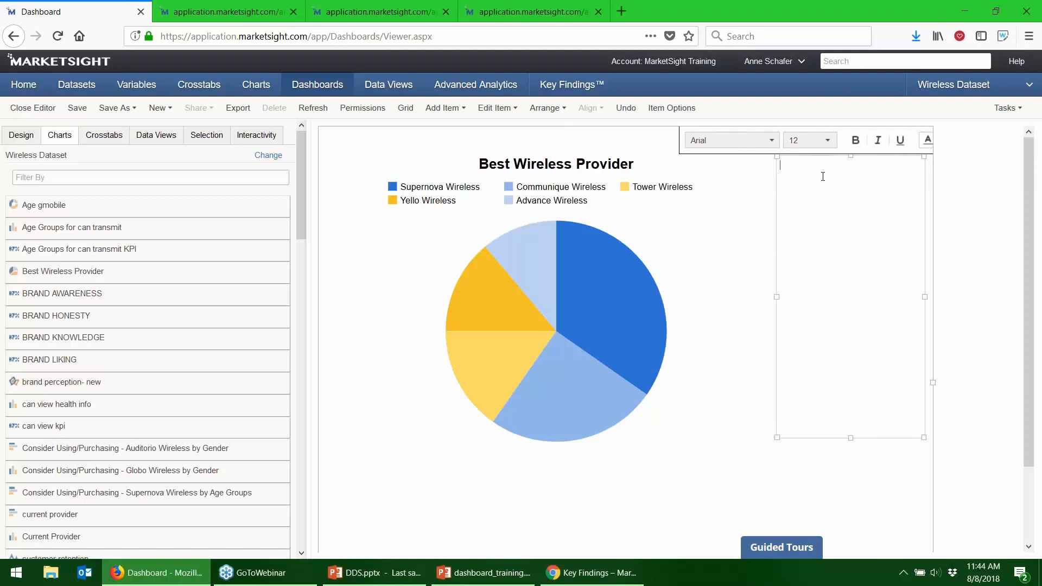
text(Add text as needed)
Format all the text in the box as Courier New, size 20, and shorten the text box
key(ctrl+a)
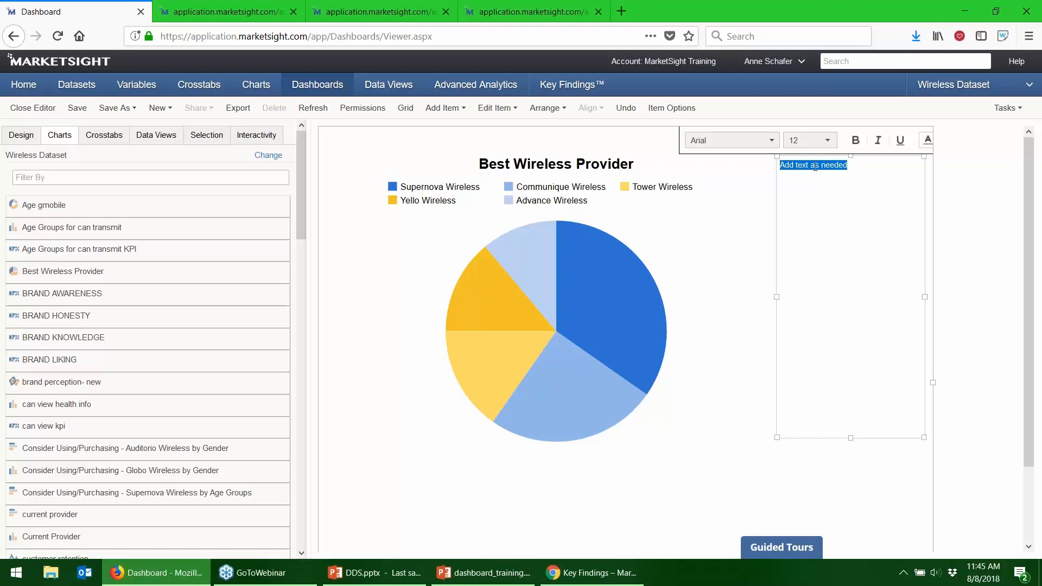
click(757, 141)
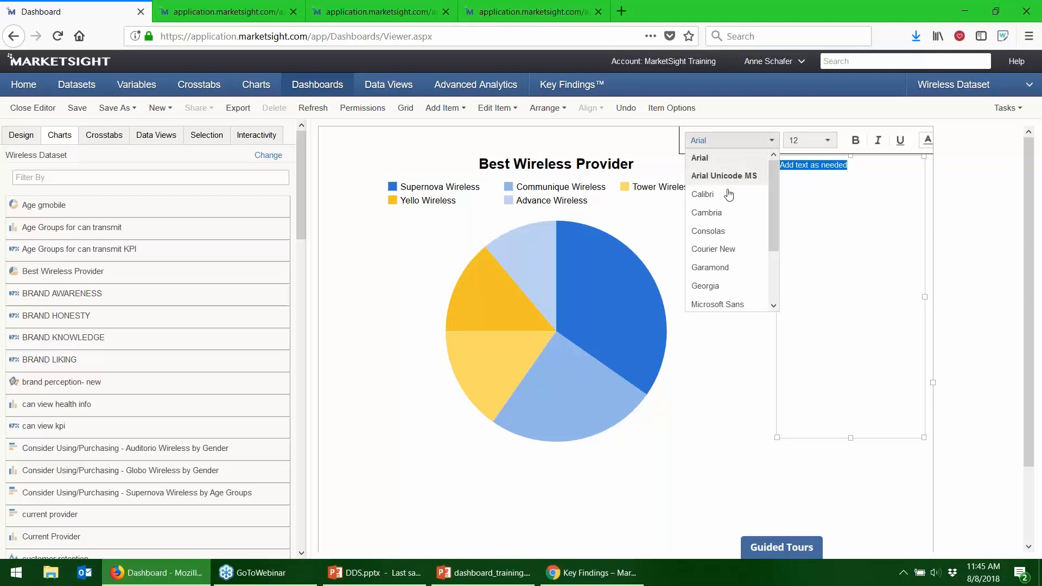
click(713, 248)
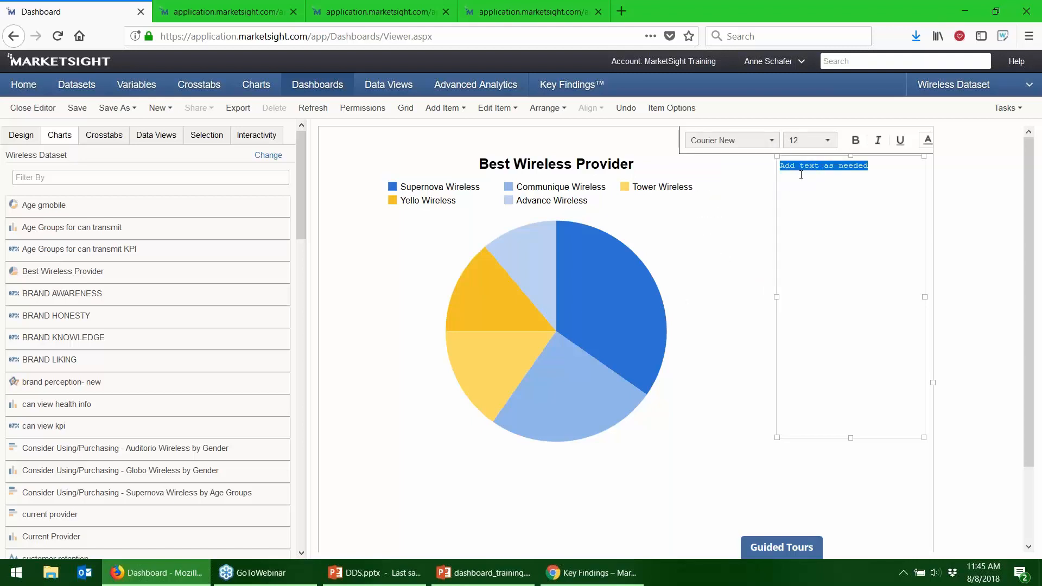
click(828, 143)
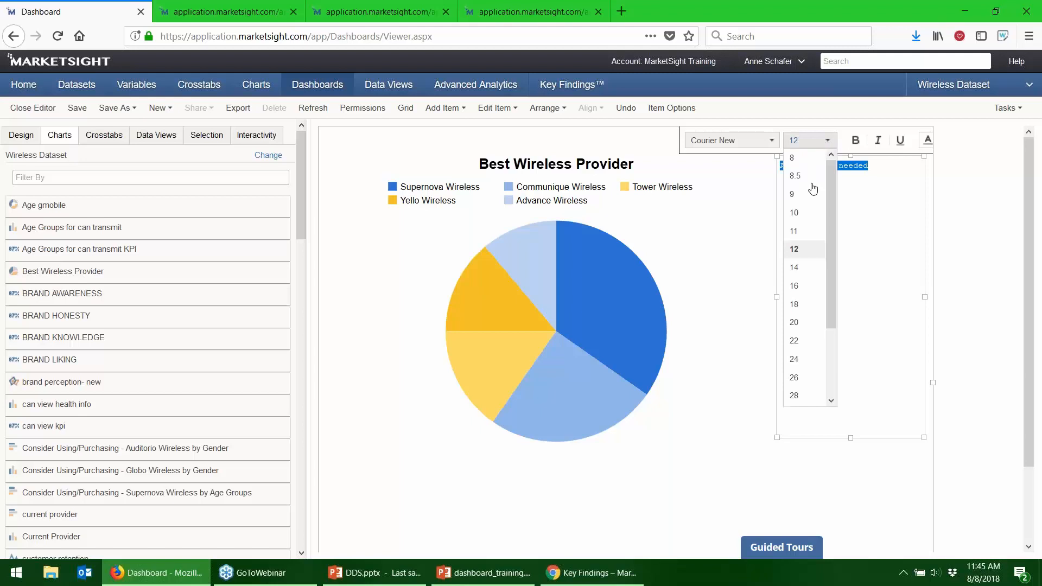
click(794, 323)
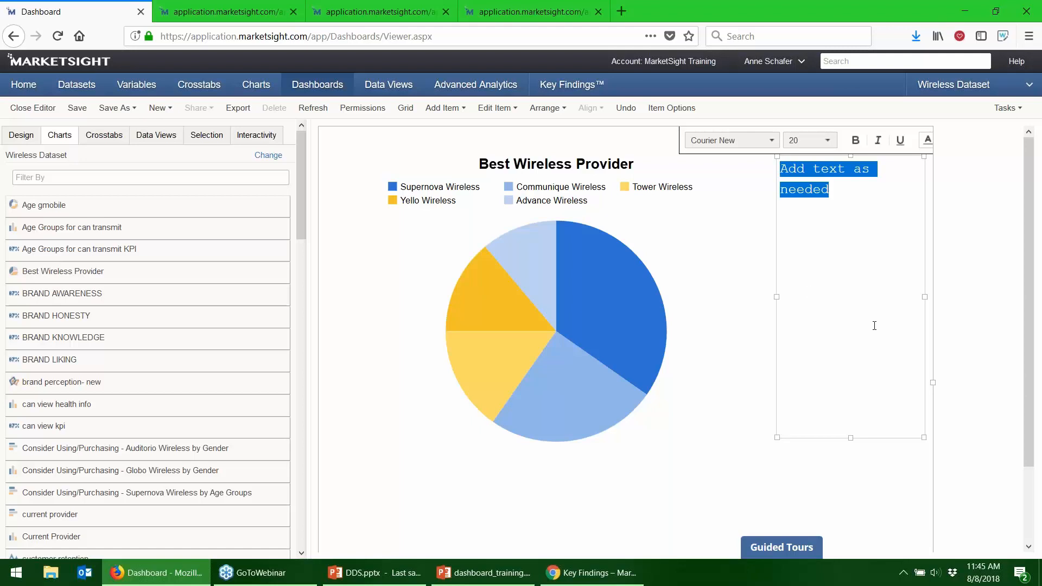
drag(851, 438, 851, 301)
click(860, 354)
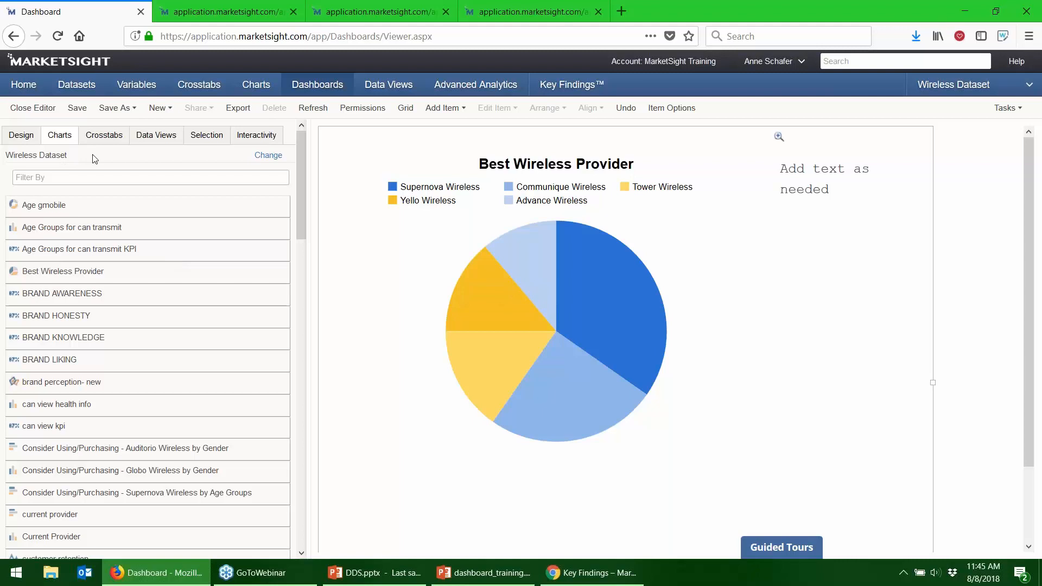
Look through the crosstabs, data views and charts available from the Wireless Dataset
click(105, 137)
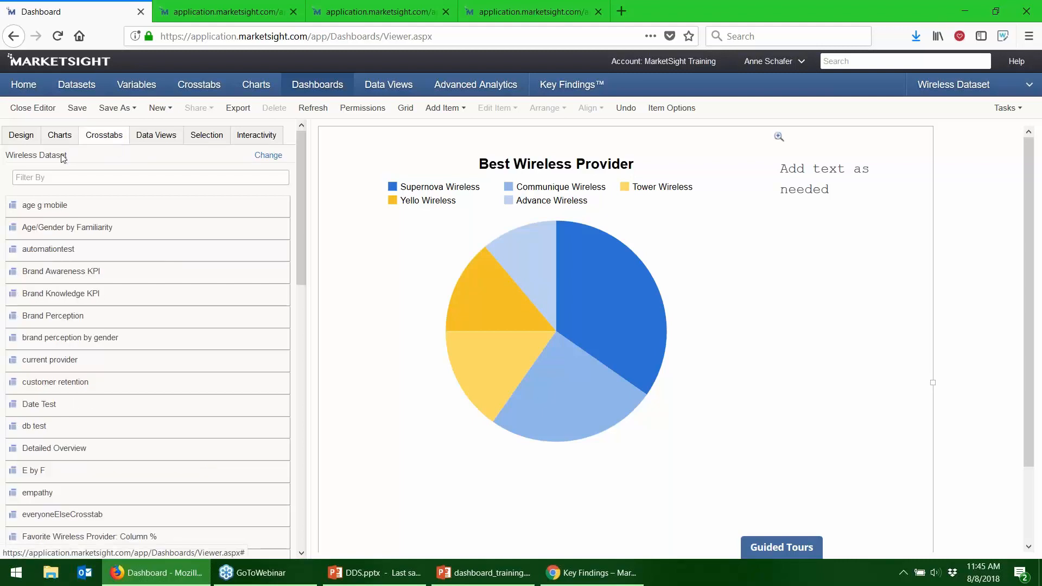
click(156, 136)
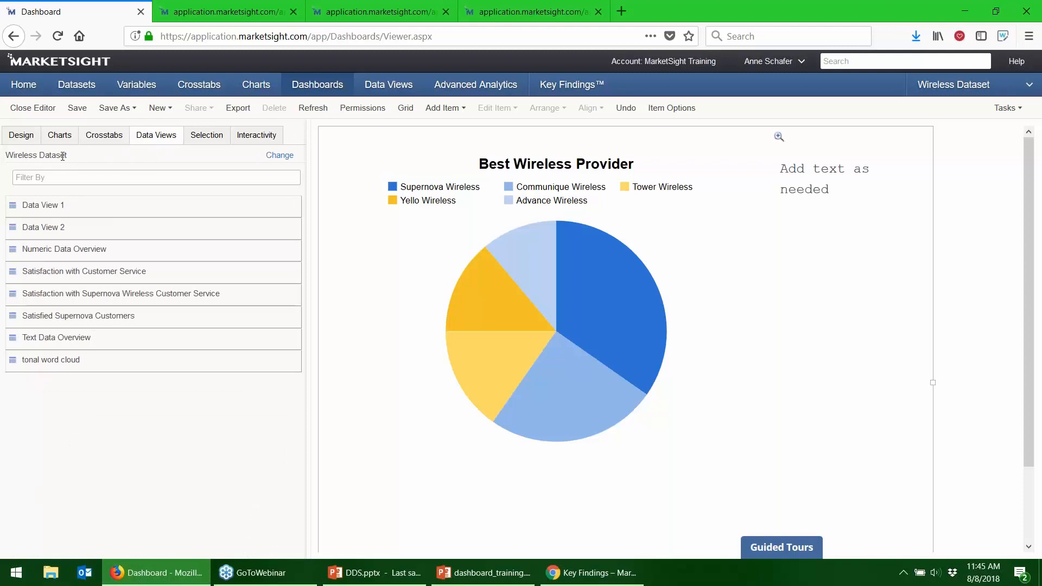
drag(63, 156, 7, 157)
click(9, 156)
click(60, 139)
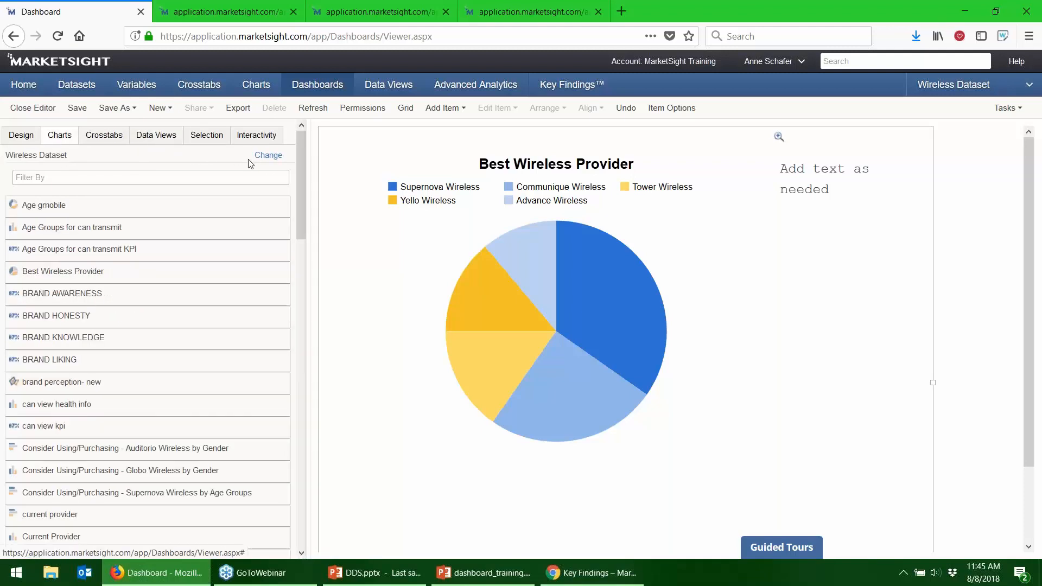
Switch the dashboard's chart source from the Wireless Dataset to the 2018 Survey Dataset in the Training folder
click(266, 162)
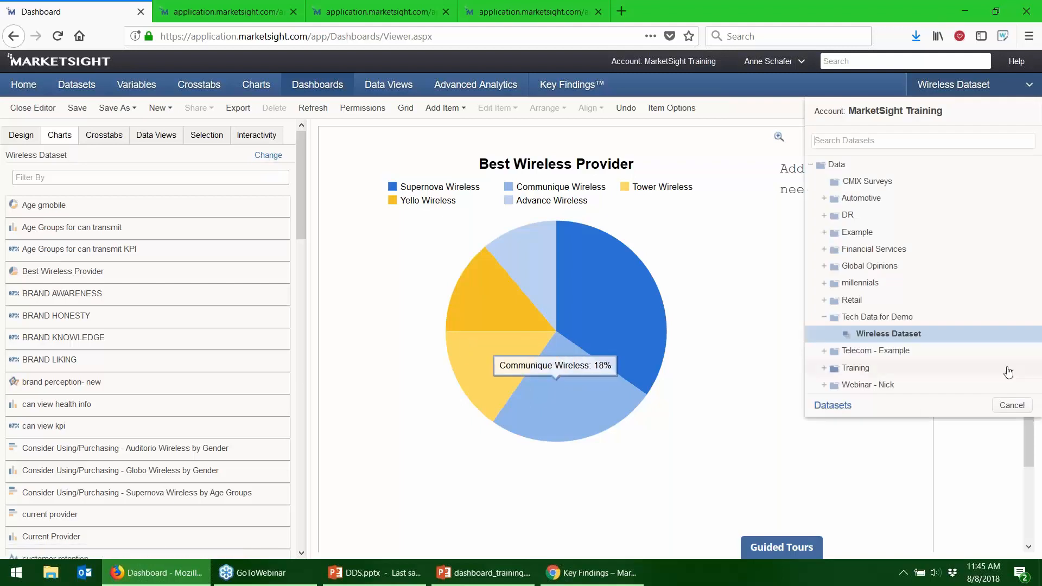
click(824, 368)
scroll(830, 326, down, 3)
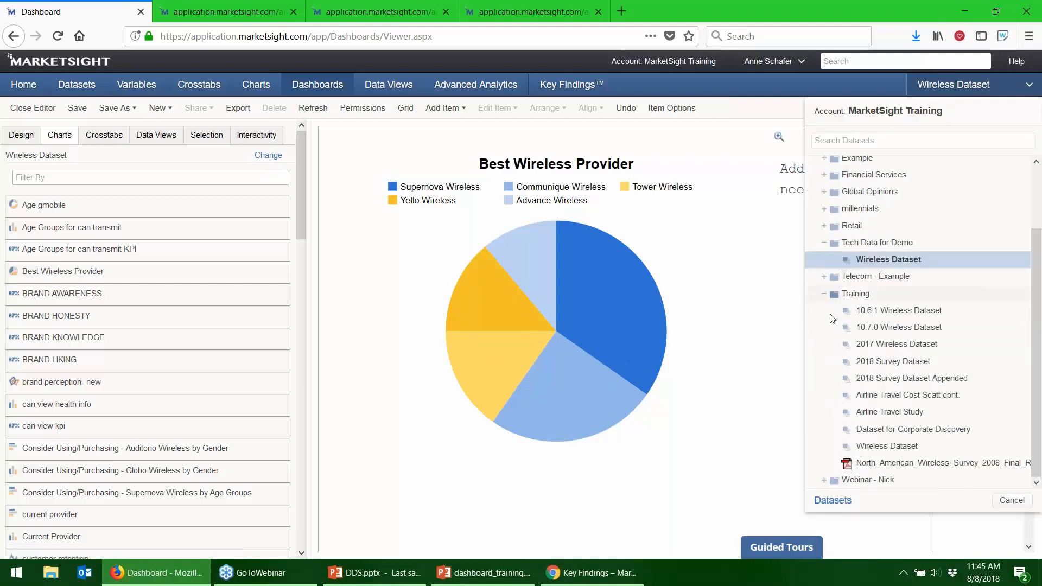
click(894, 362)
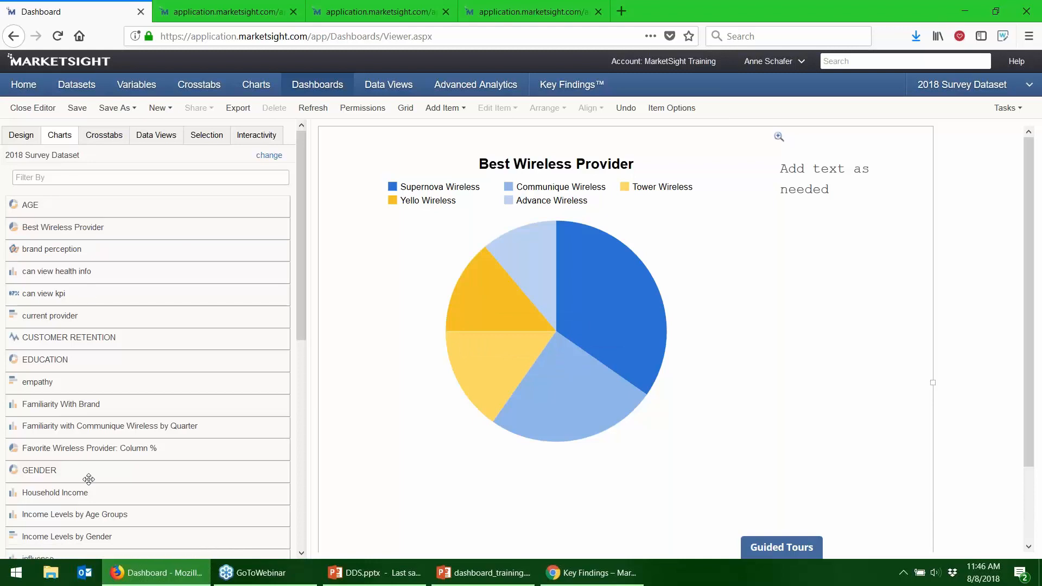
Add the CUSTOMER RETENTION chart to the dashboard and resize it into a wide, short chart below the Best Wireless Provider pie
scroll(358, 385, down, 3)
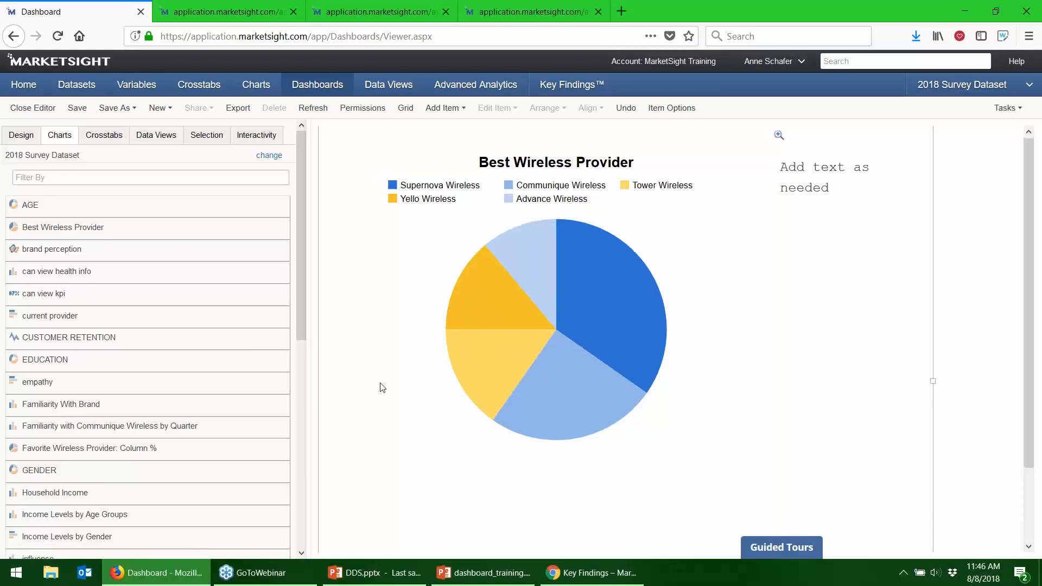
drag(47, 337, 344, 431)
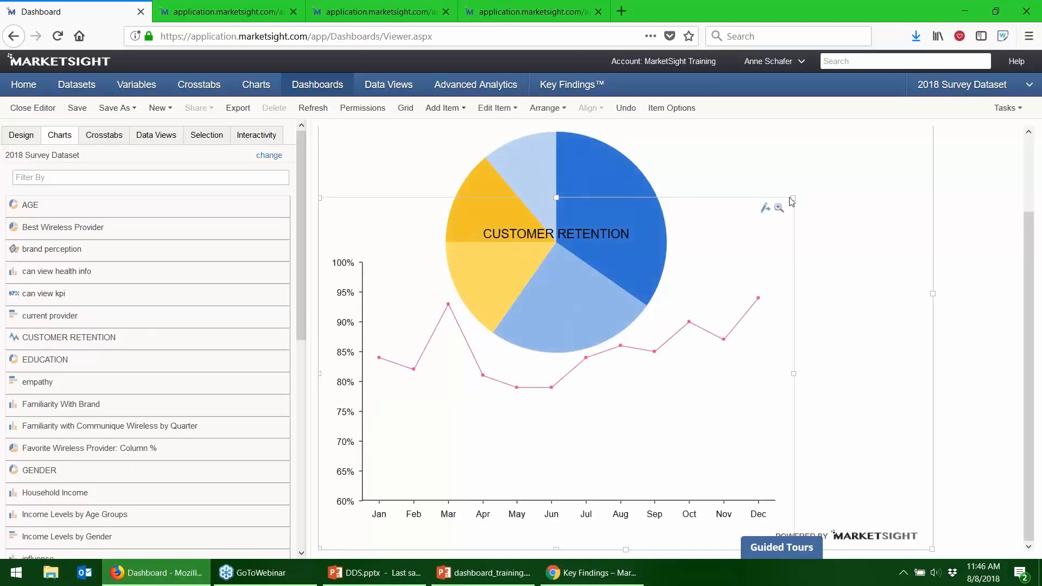
drag(792, 201, 885, 362)
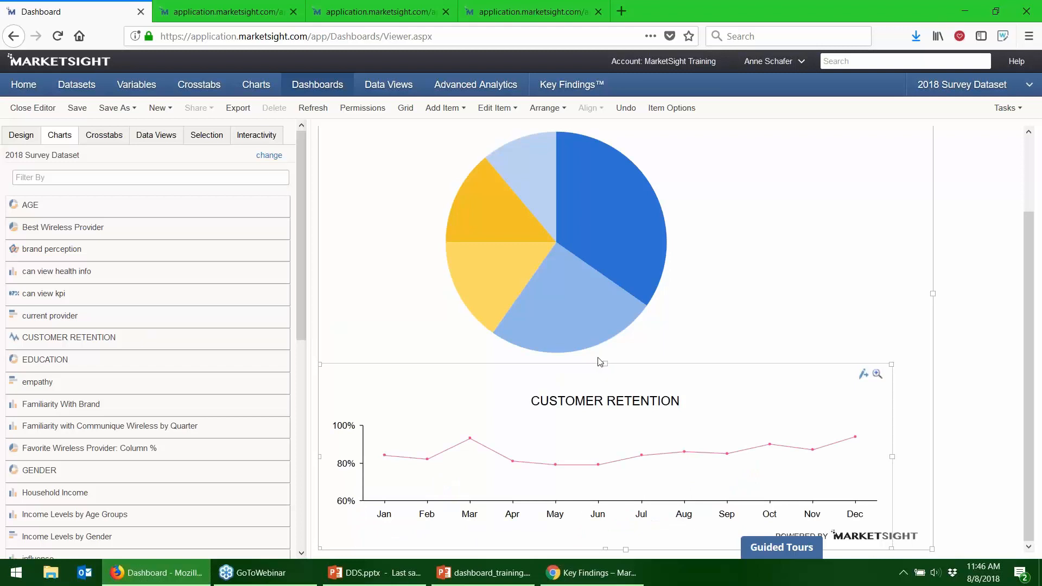
scroll(624, 345, up, 1)
scroll(625, 345, up, 3)
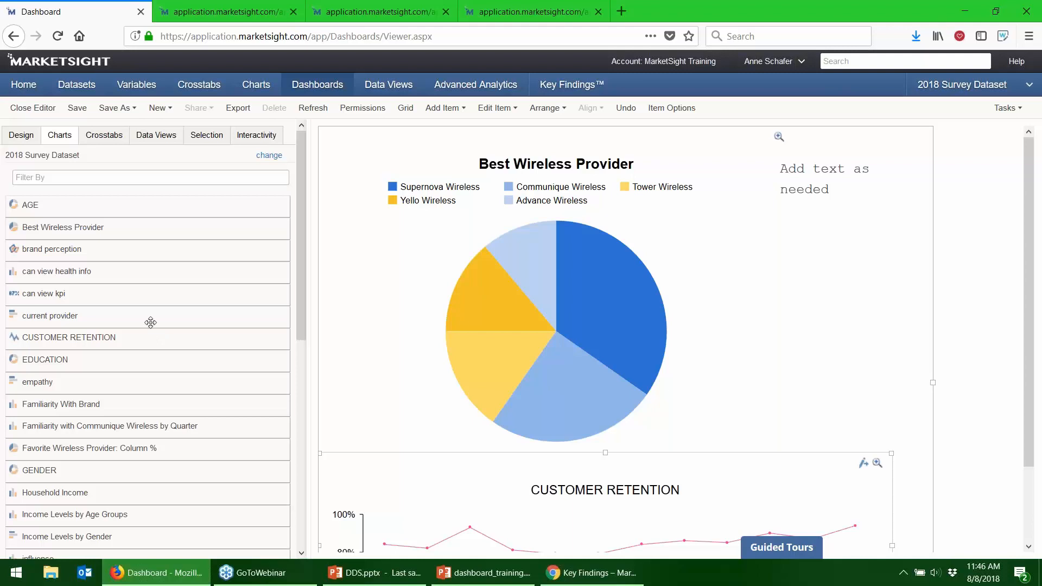
Leave the dashboard editor without saving and look at the actions available for the 2018 Survey Dataset, such as Append Data
click(33, 108)
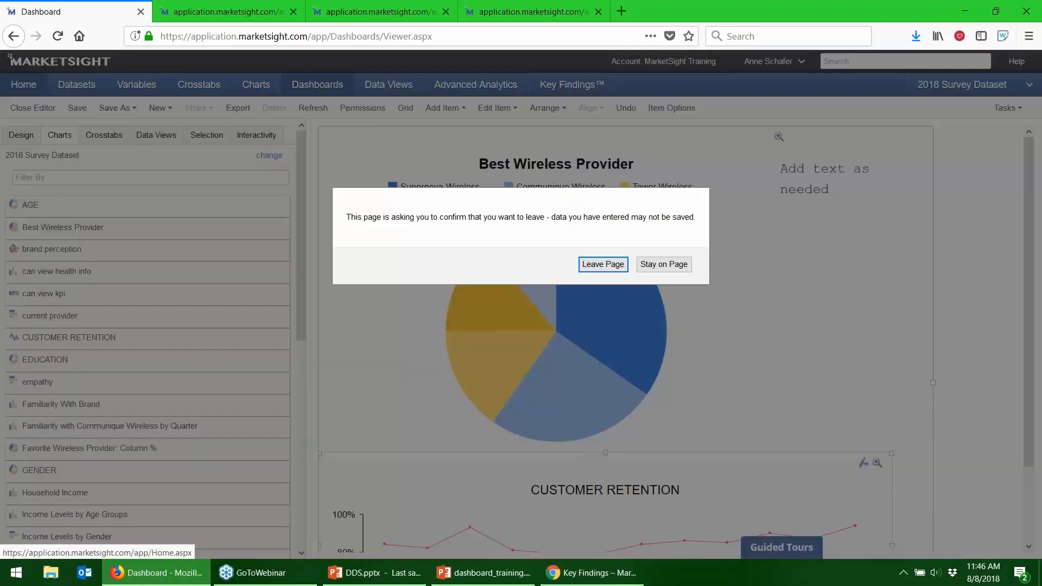
click(624, 266)
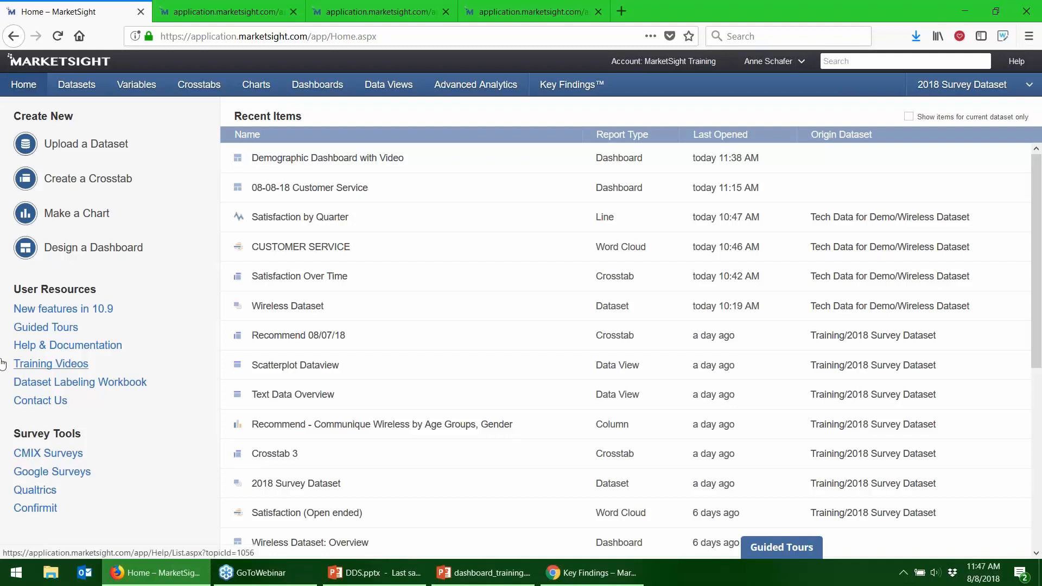
click(103, 93)
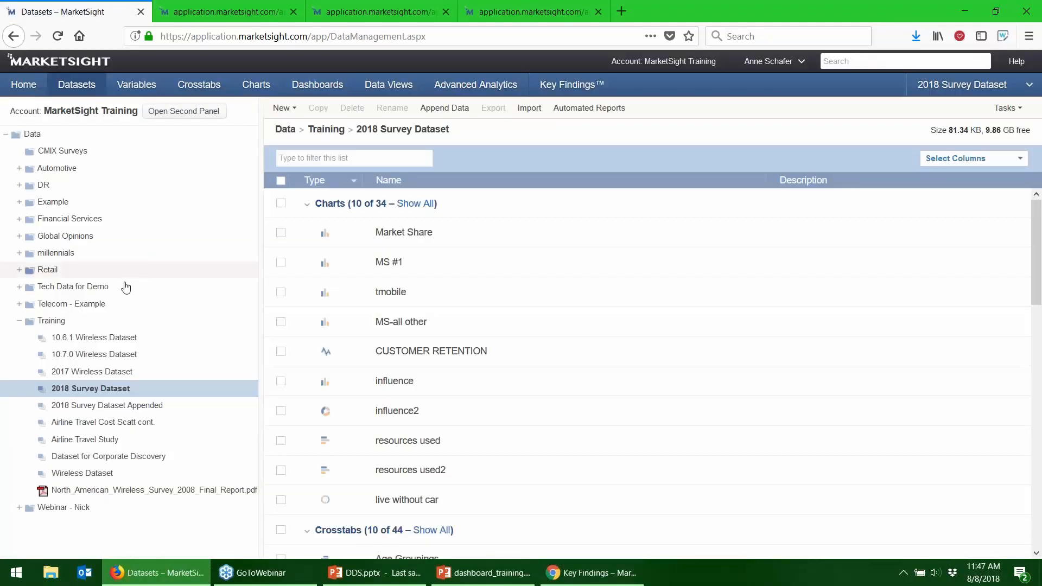
right_click(84, 390)
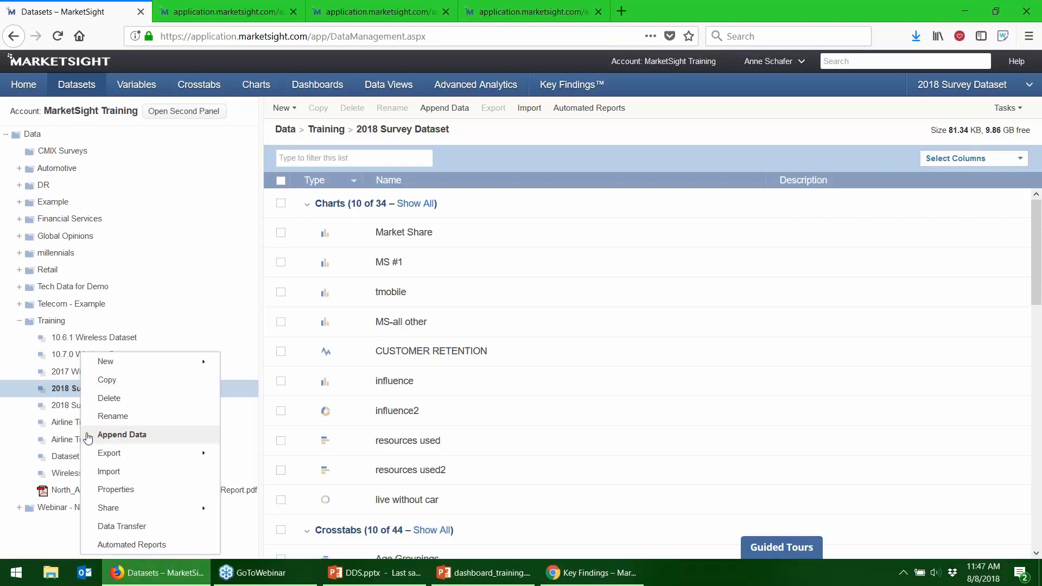
click(490, 138)
Redirect dashboard contents from the 2018 Survey Dataset to the 2018 Survey Dataset Appended in the Training folder
click(336, 87)
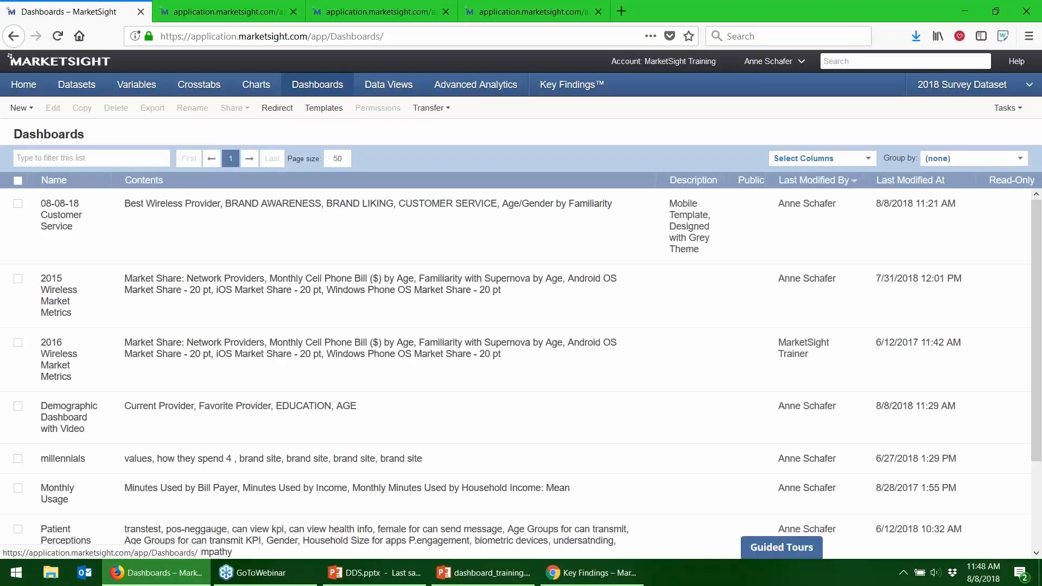
click(274, 109)
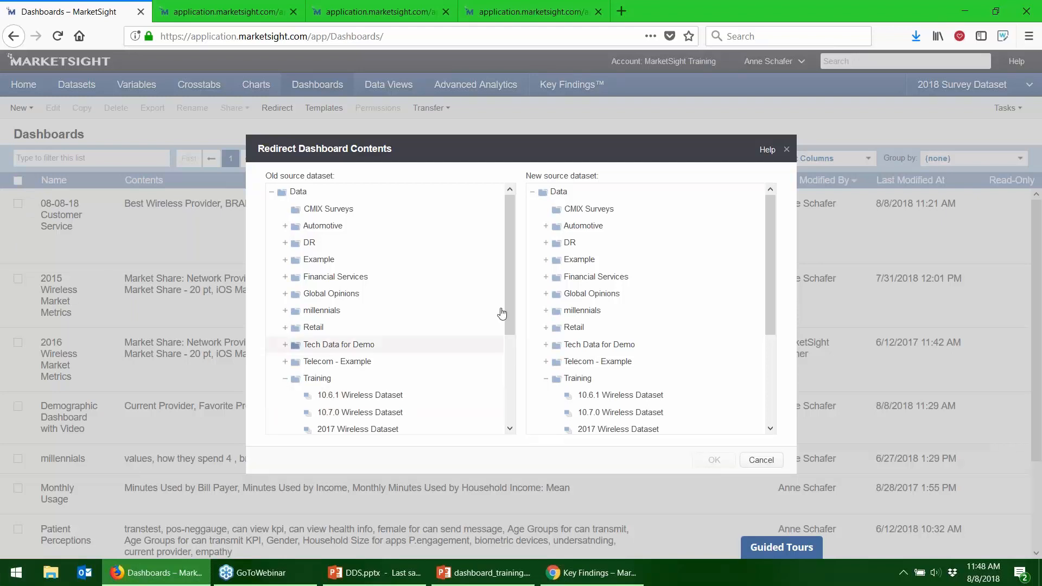
scroll(426, 303, down, 2)
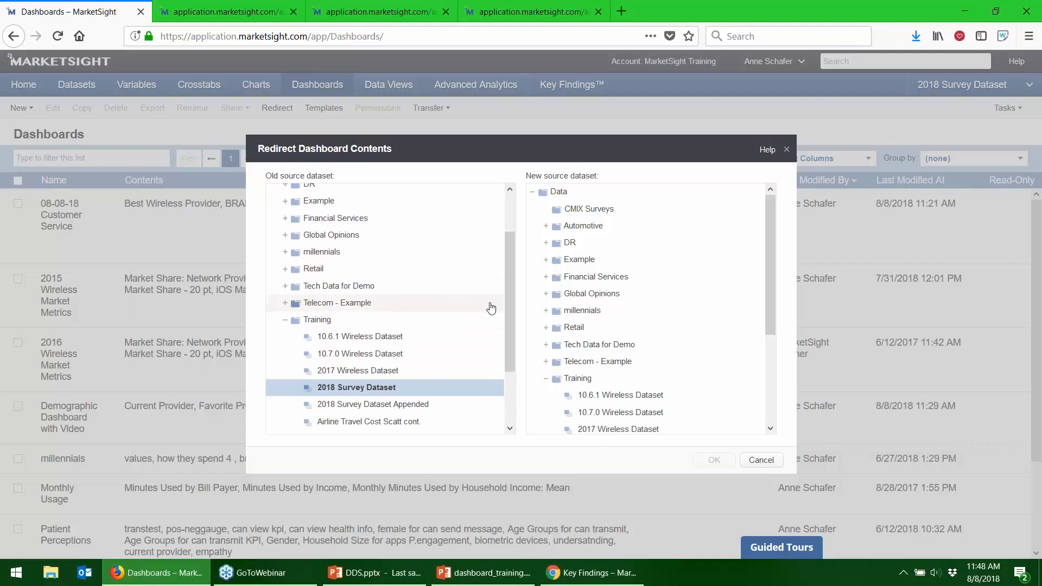
scroll(583, 389, down, 2)
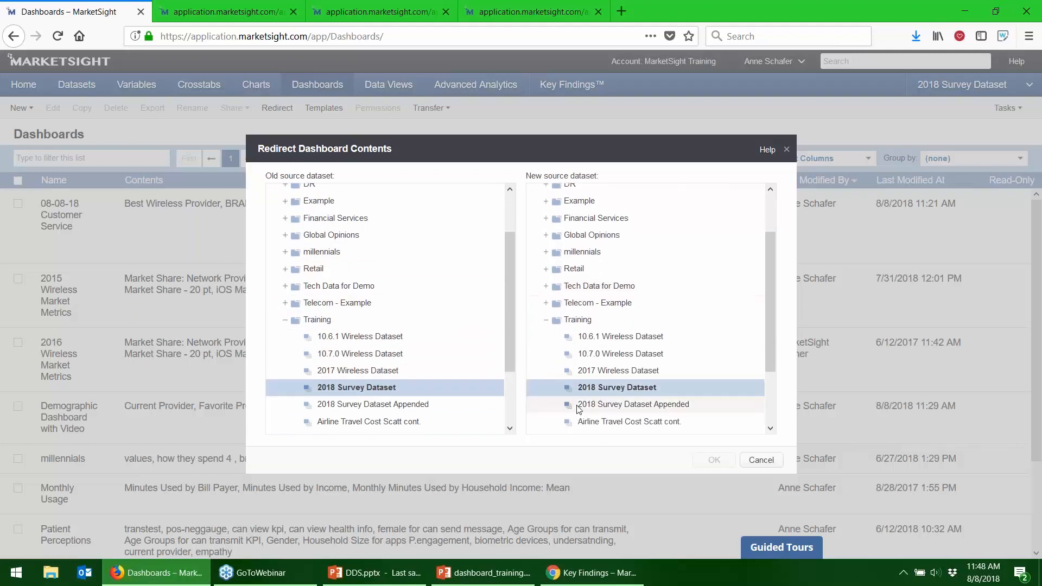
click(673, 404)
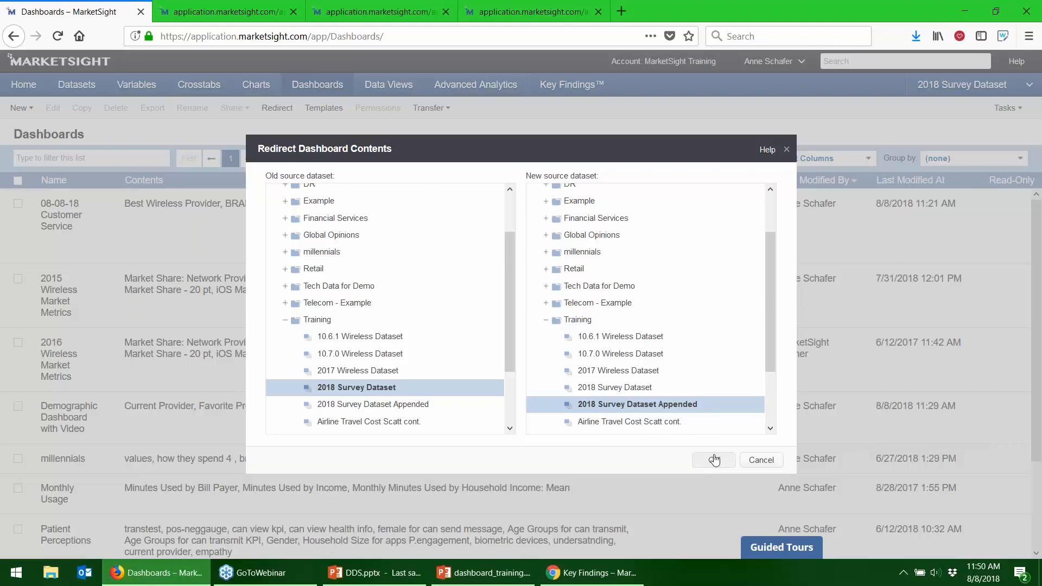
click(714, 460)
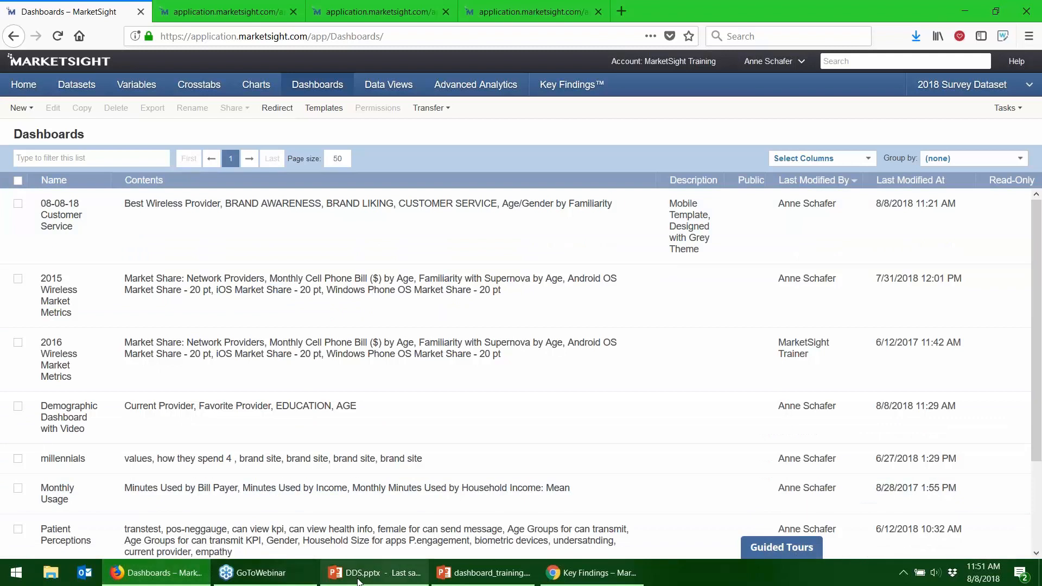
Switch to PowerPoint and view the Contact Us slide of dashboard_training.pptx
click(483, 572)
click(898, 267)
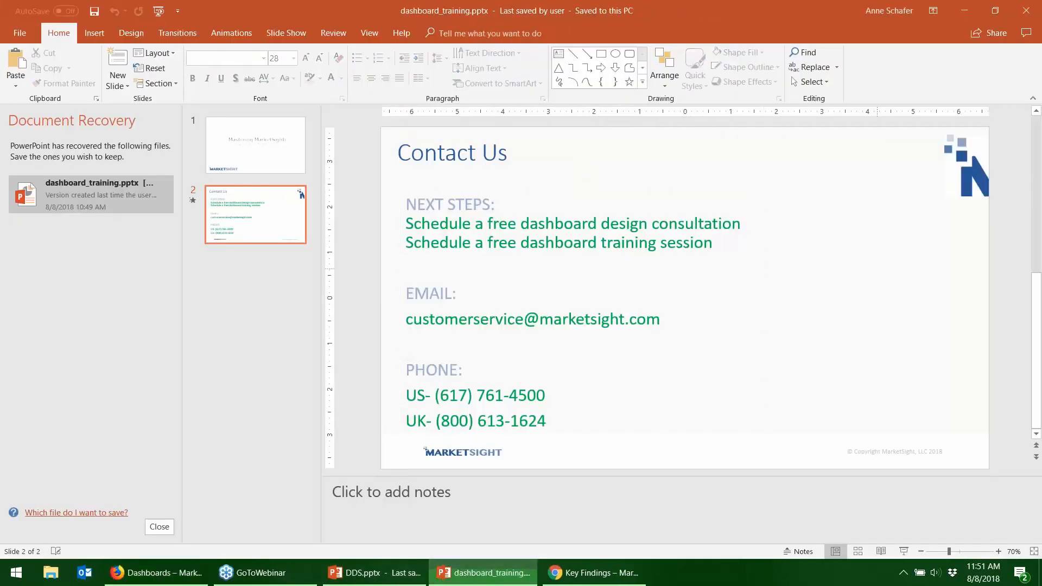